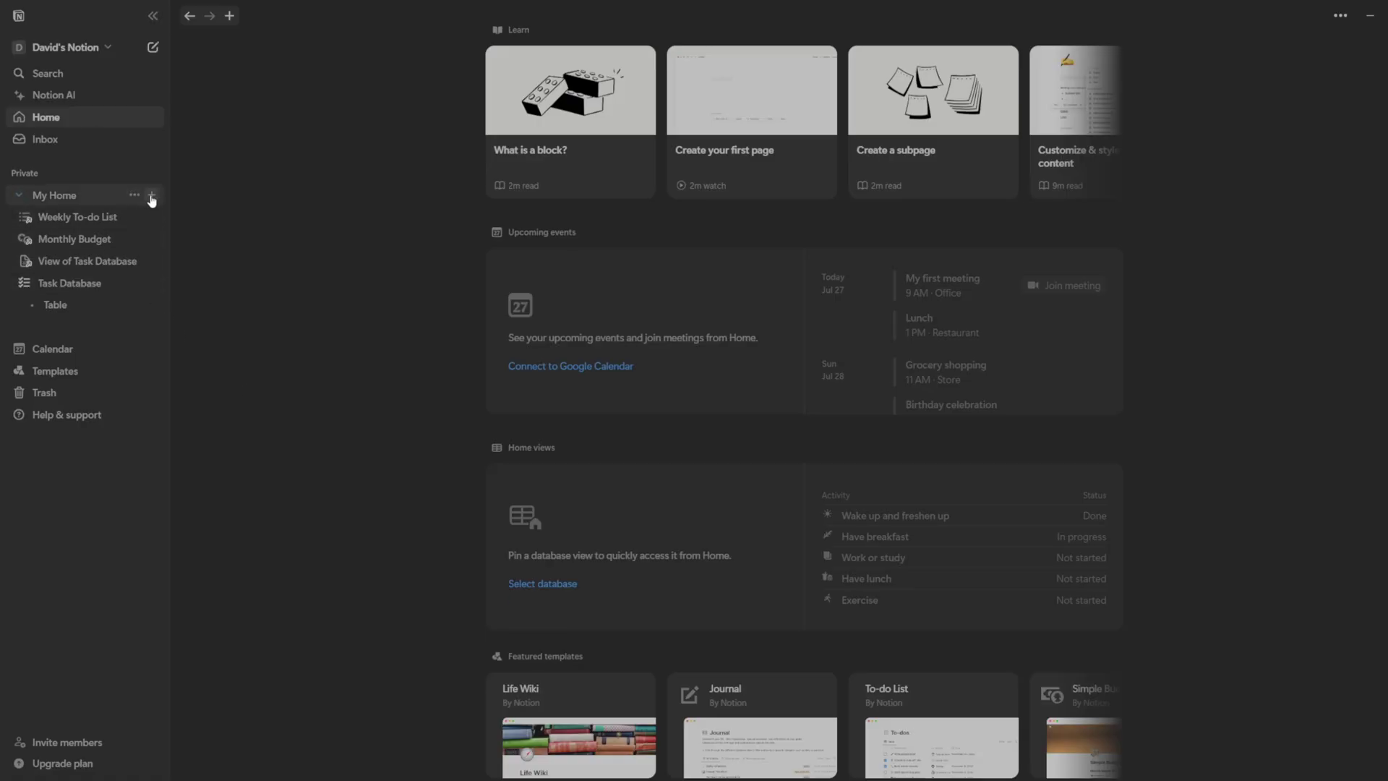
# - Add a page titled 'Trading Journal' under My Home and start a table block in its body
pyautogui.click(152, 196)
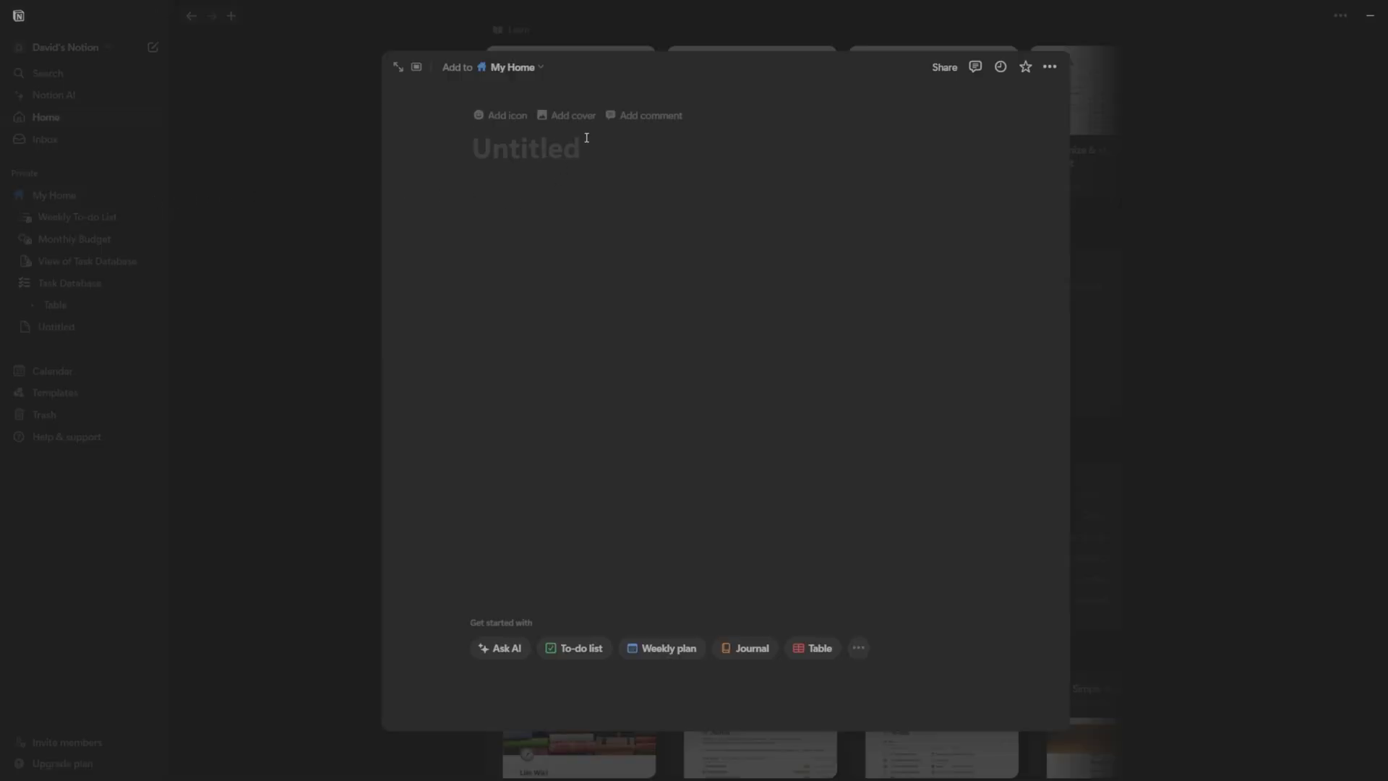
pyautogui.write('Trading J')
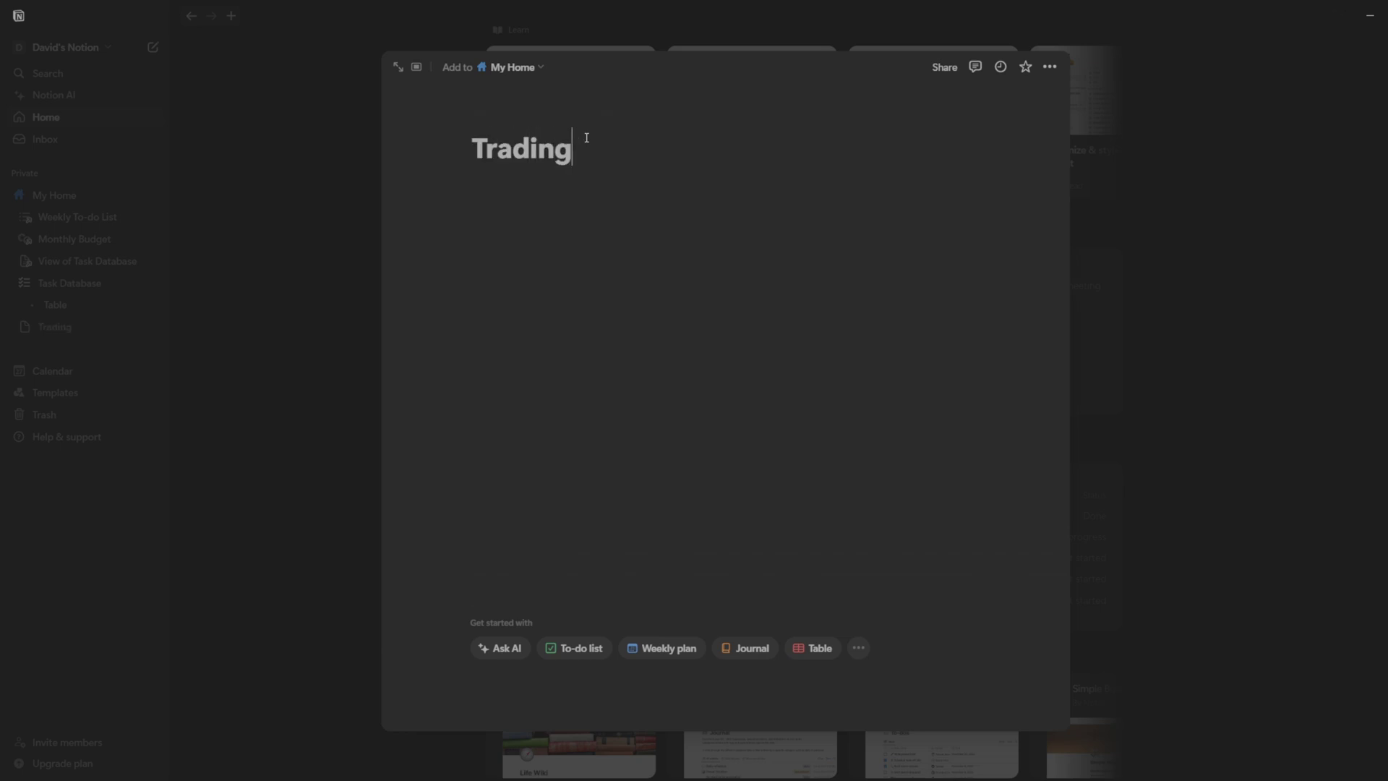
pyautogui.write('oir')
pyautogui.press('BackSpace')
pyautogui.press('BackSpace')
pyautogui.write('urnal')
pyautogui.press('Return')
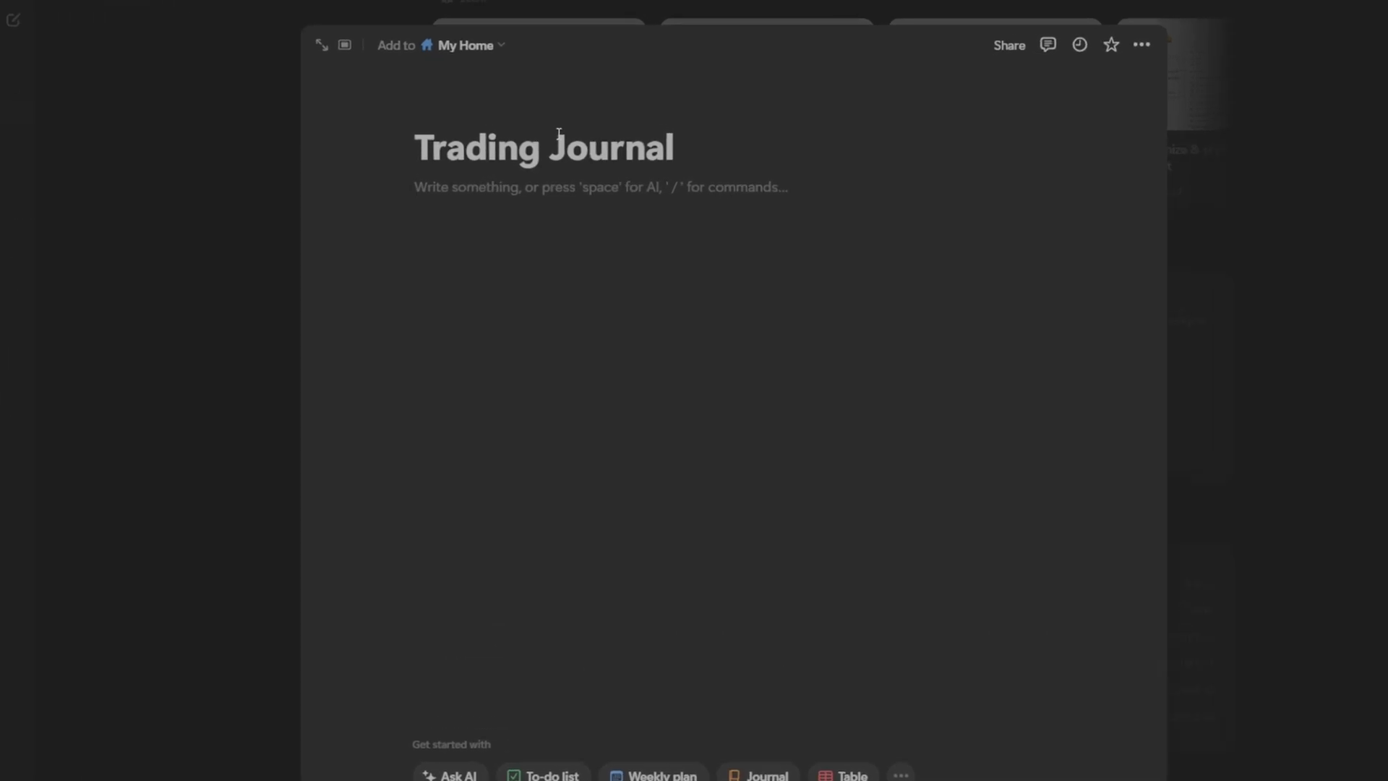
pyautogui.write('/')
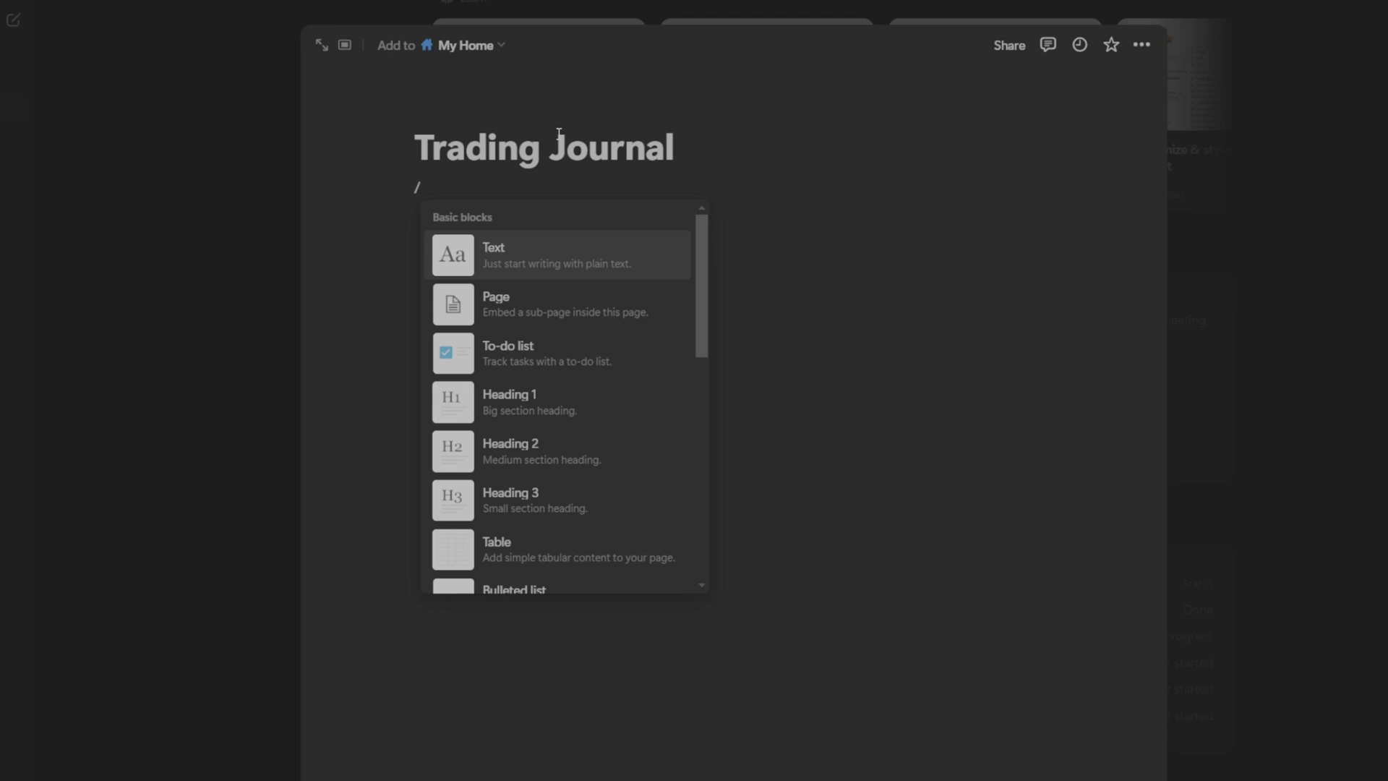
pyautogui.write('table')
pyautogui.write('d')
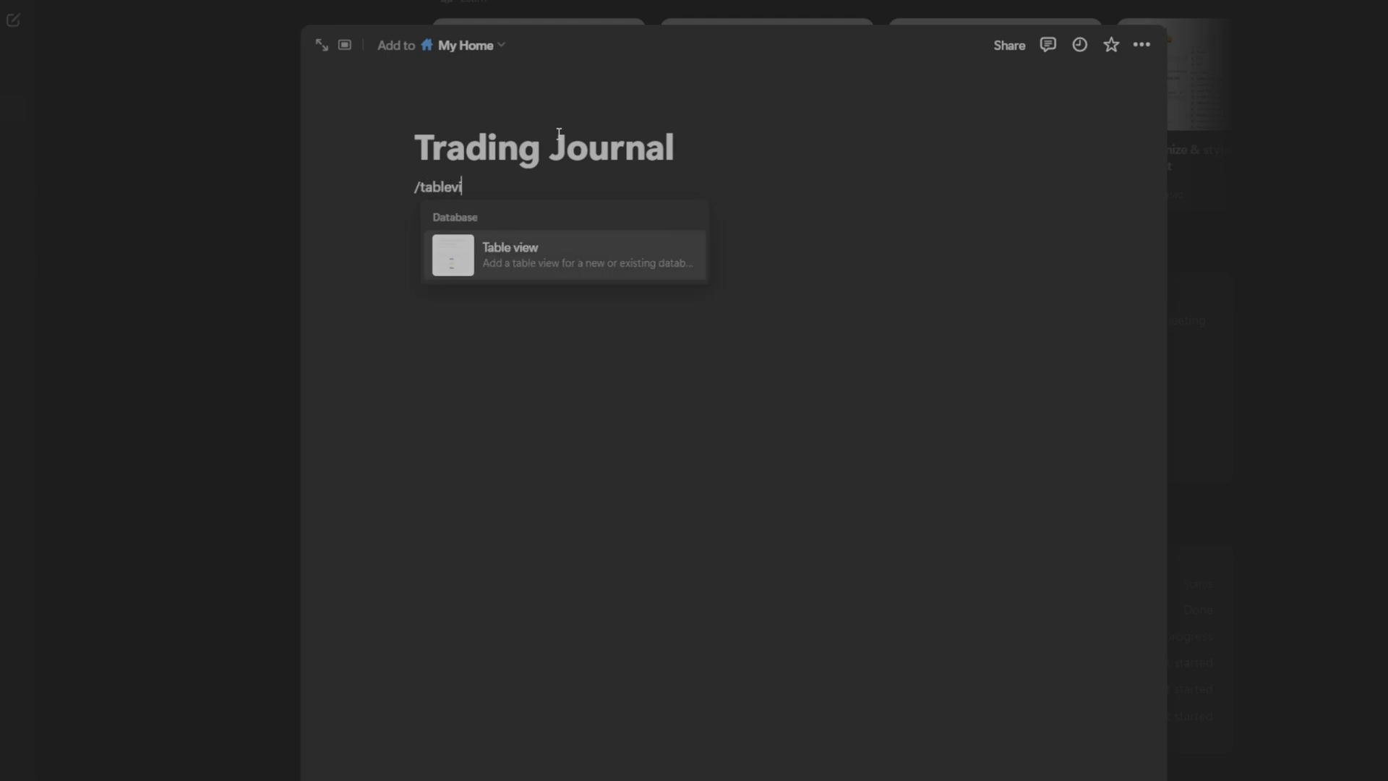
# - Insert the table database and rename its Name column to TICKER
pyautogui.press('Return')
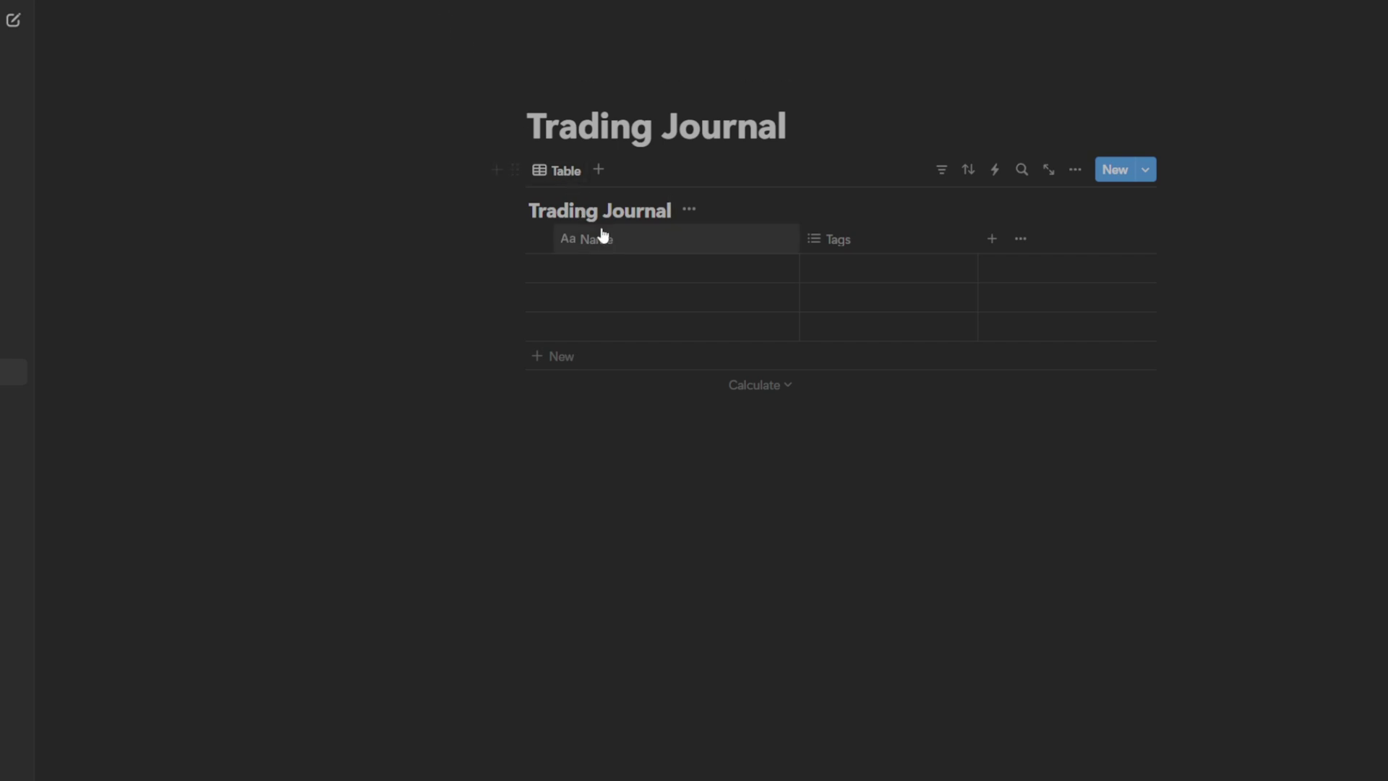
pyautogui.click(627, 239)
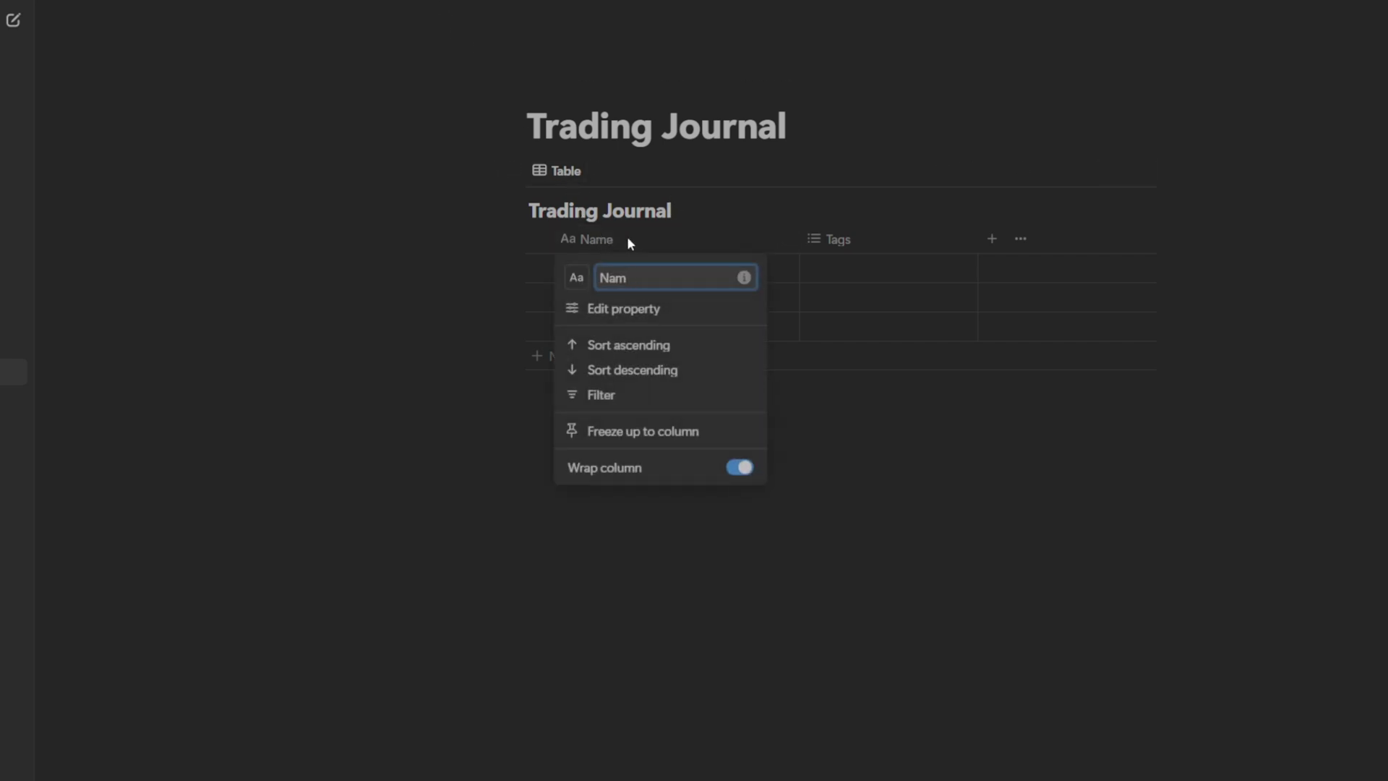
pyautogui.press('BackSpace')
pyautogui.press('BackSpace')
pyautogui.press('BackSpace')
pyautogui.press('BackSpace')
pyautogui.write('TICKER')
pyautogui.press('Return')
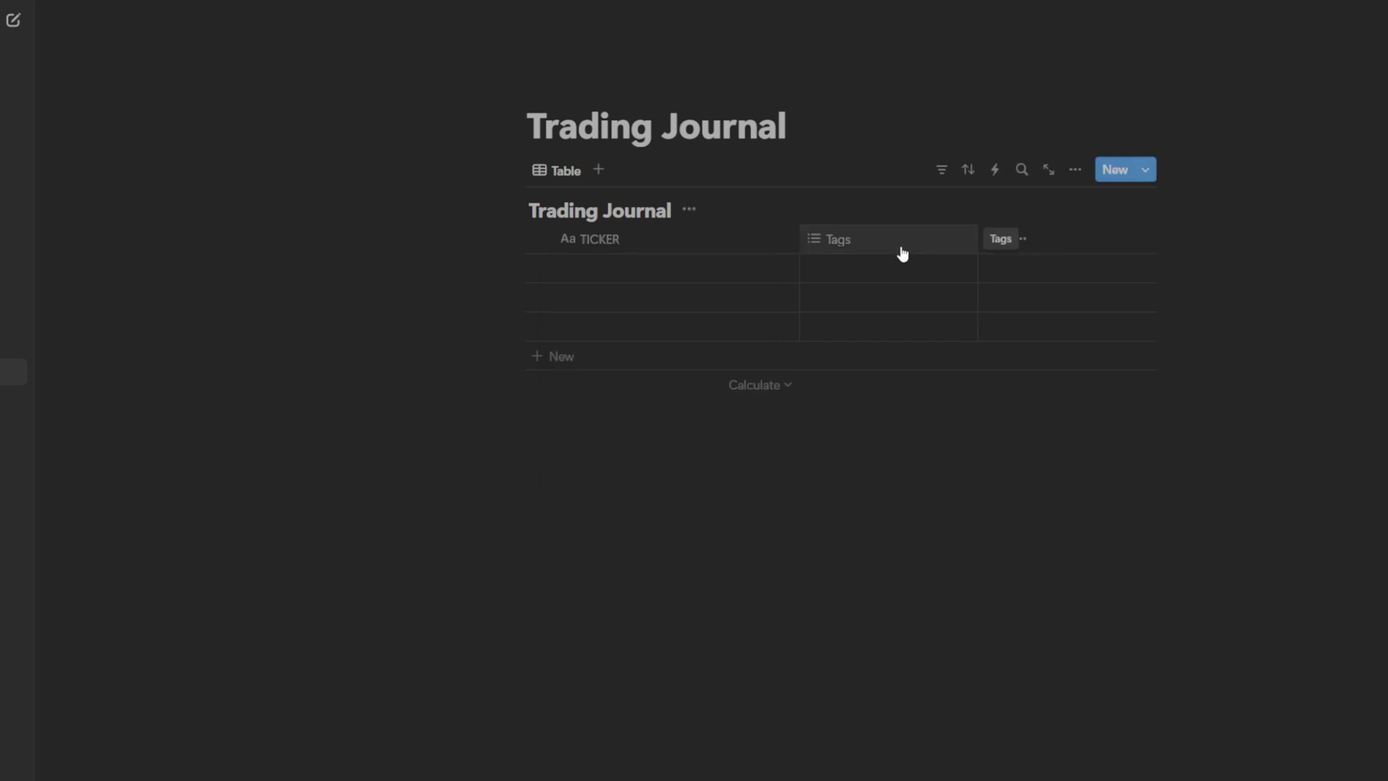
# - Change the Tags property to type Number, format US Dollar, and rename it 'Gross Entry'
pyautogui.click(907, 249)
pyautogui.click(863, 309)
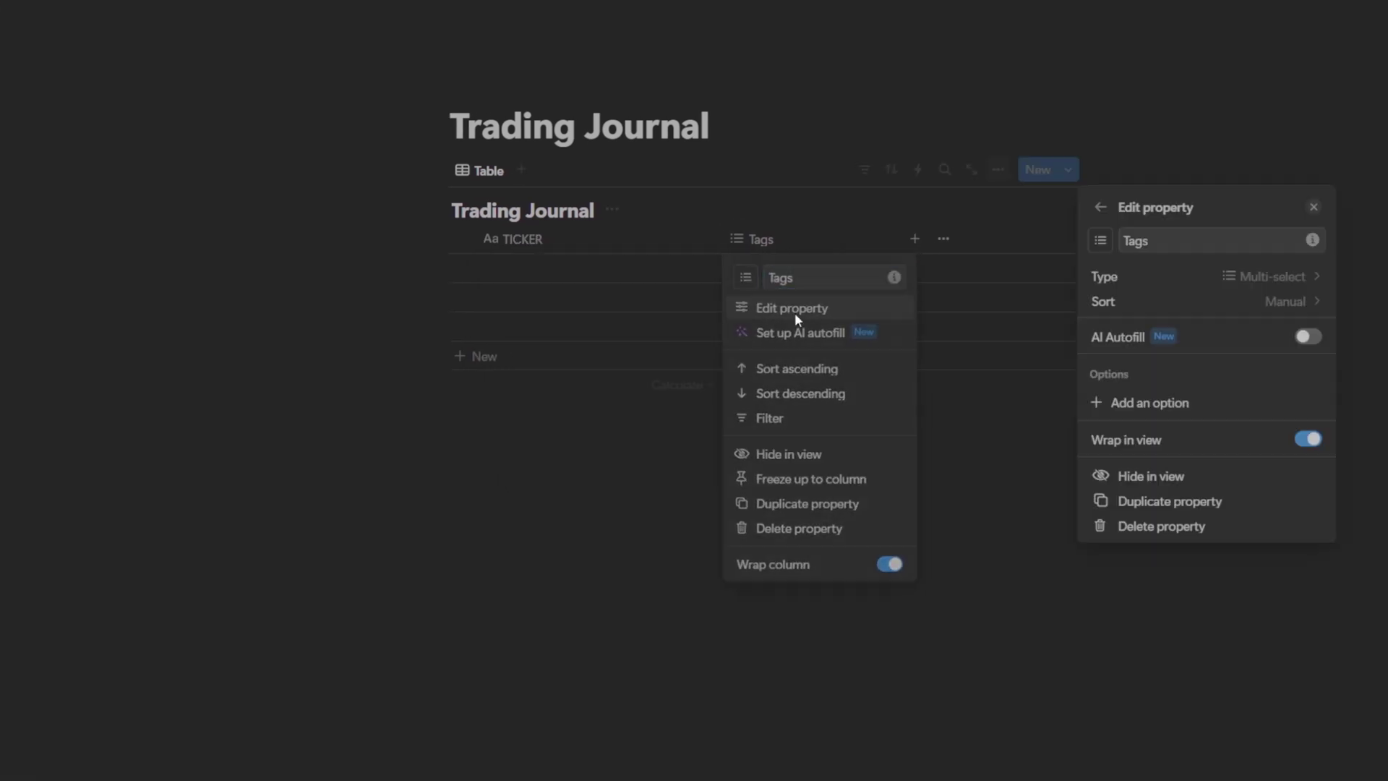
pyautogui.click(1162, 289)
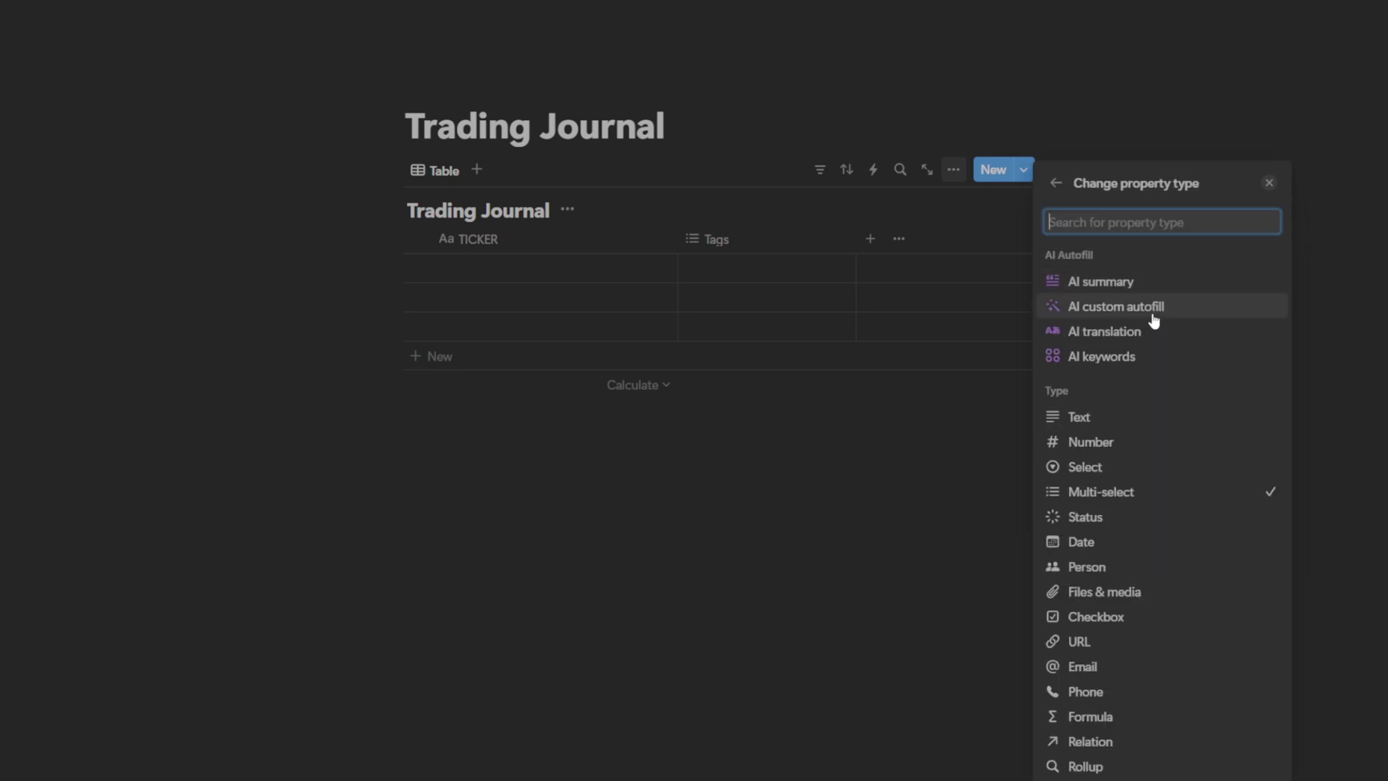
pyautogui.click(1160, 440)
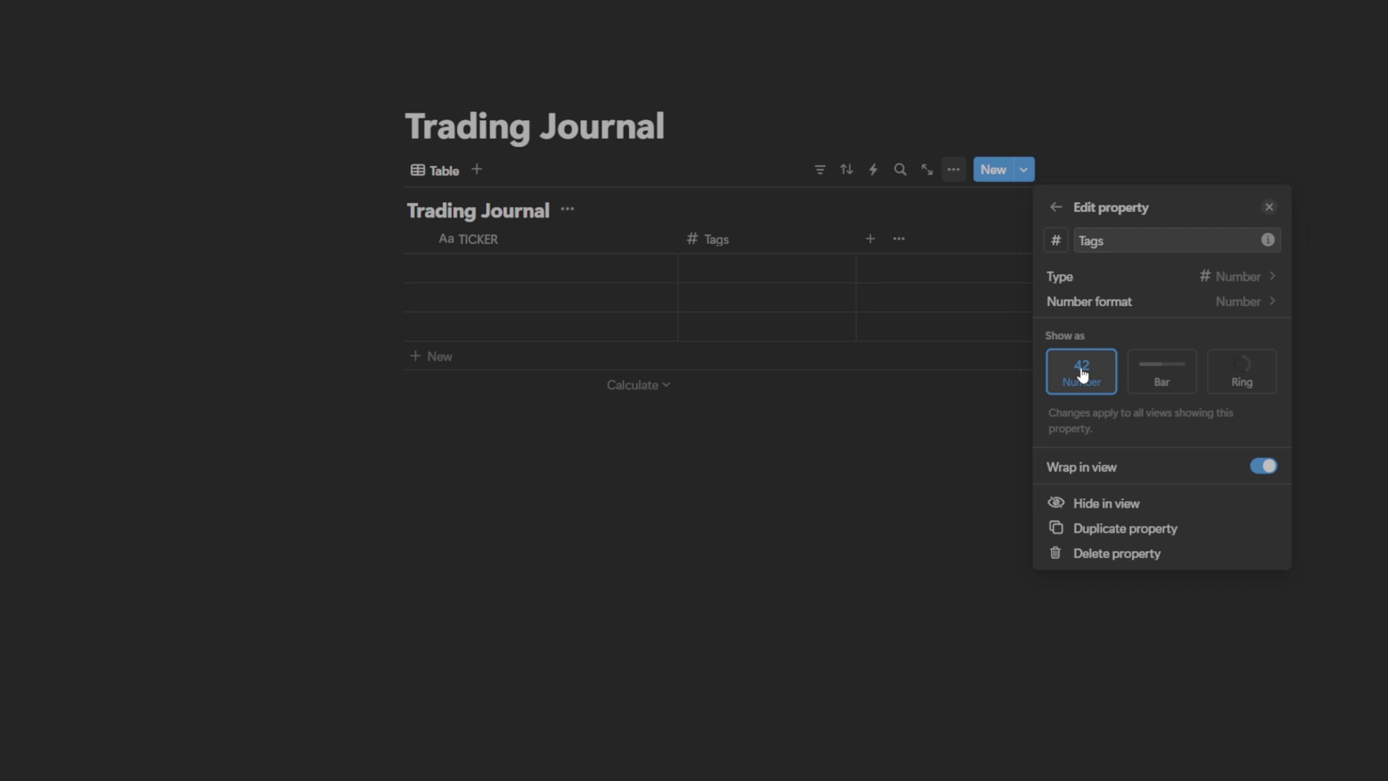
pyautogui.click(1241, 304)
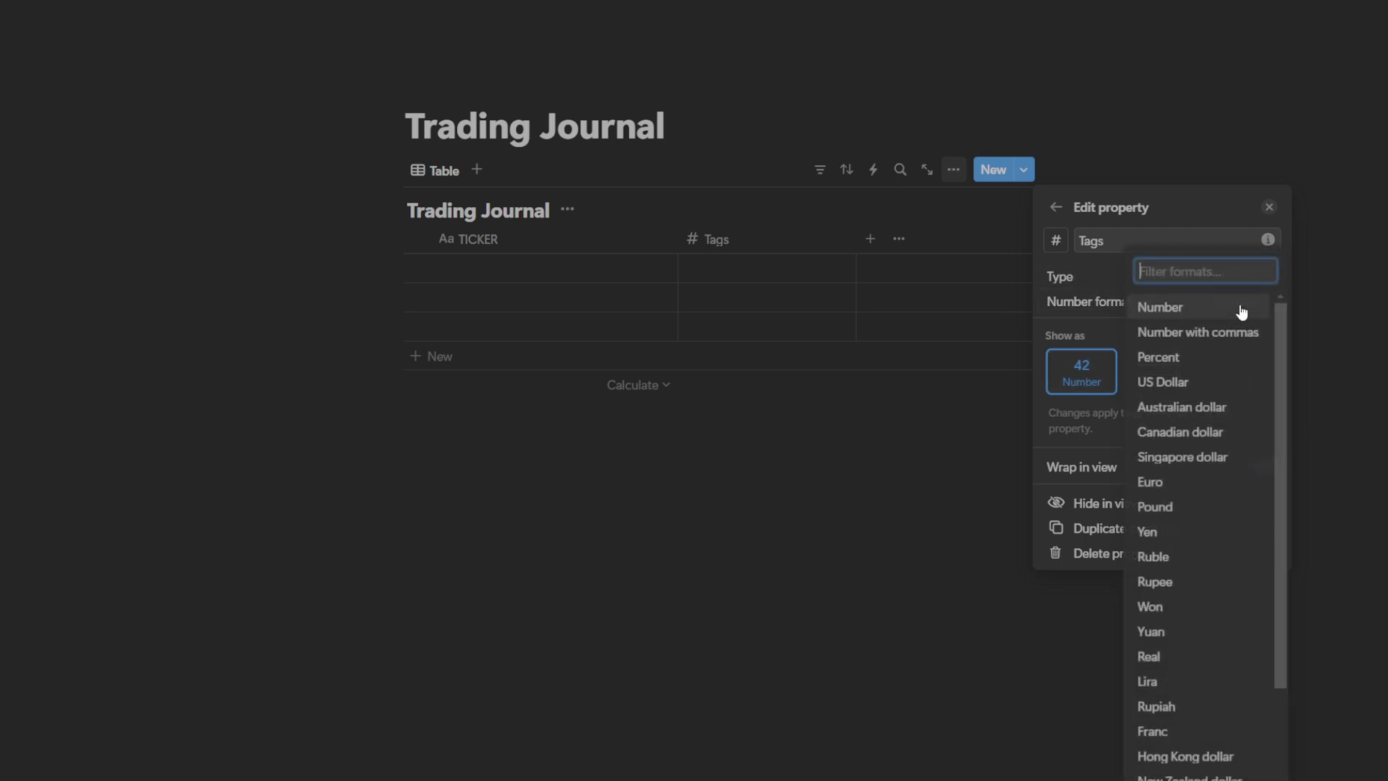
pyautogui.click(1199, 384)
pyautogui.click(1175, 237)
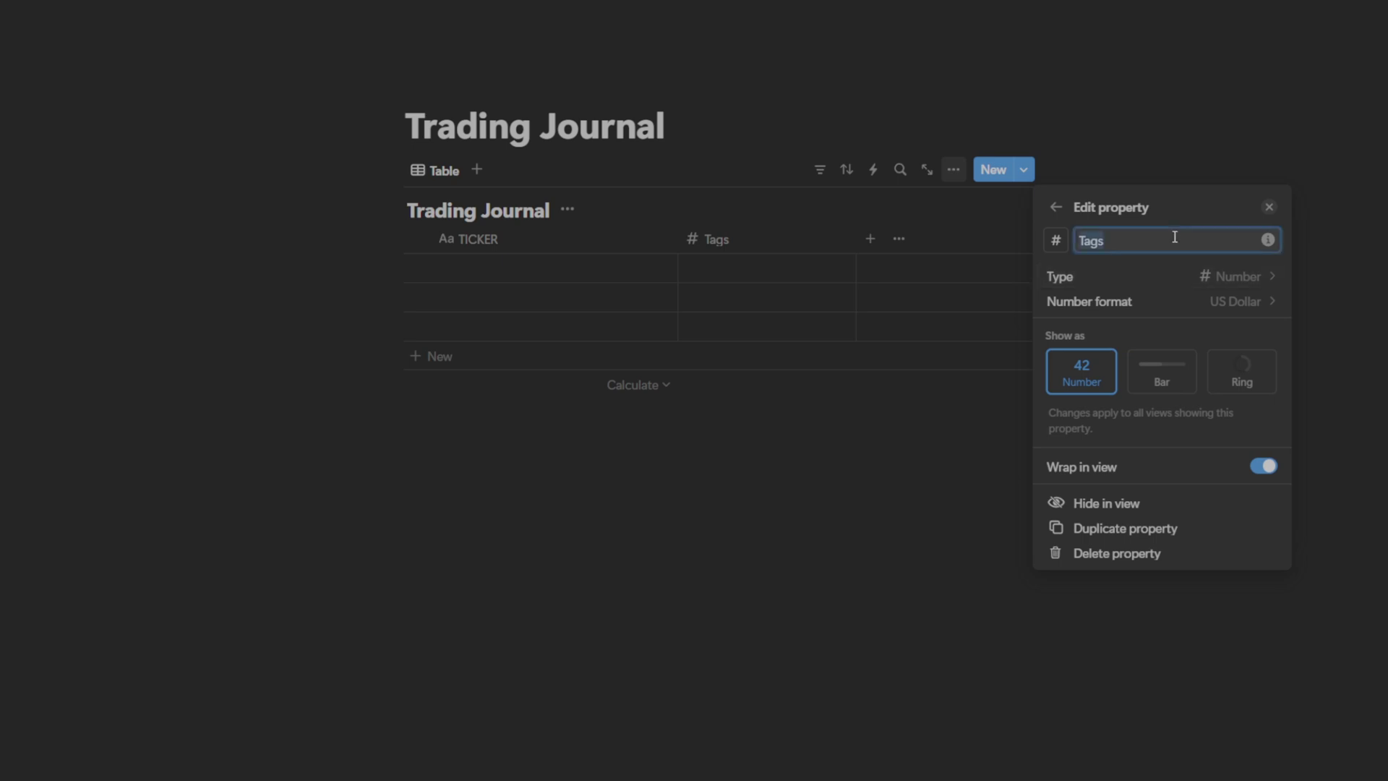
pyautogui.press('BackSpace')
pyautogui.write('Gross Entry')
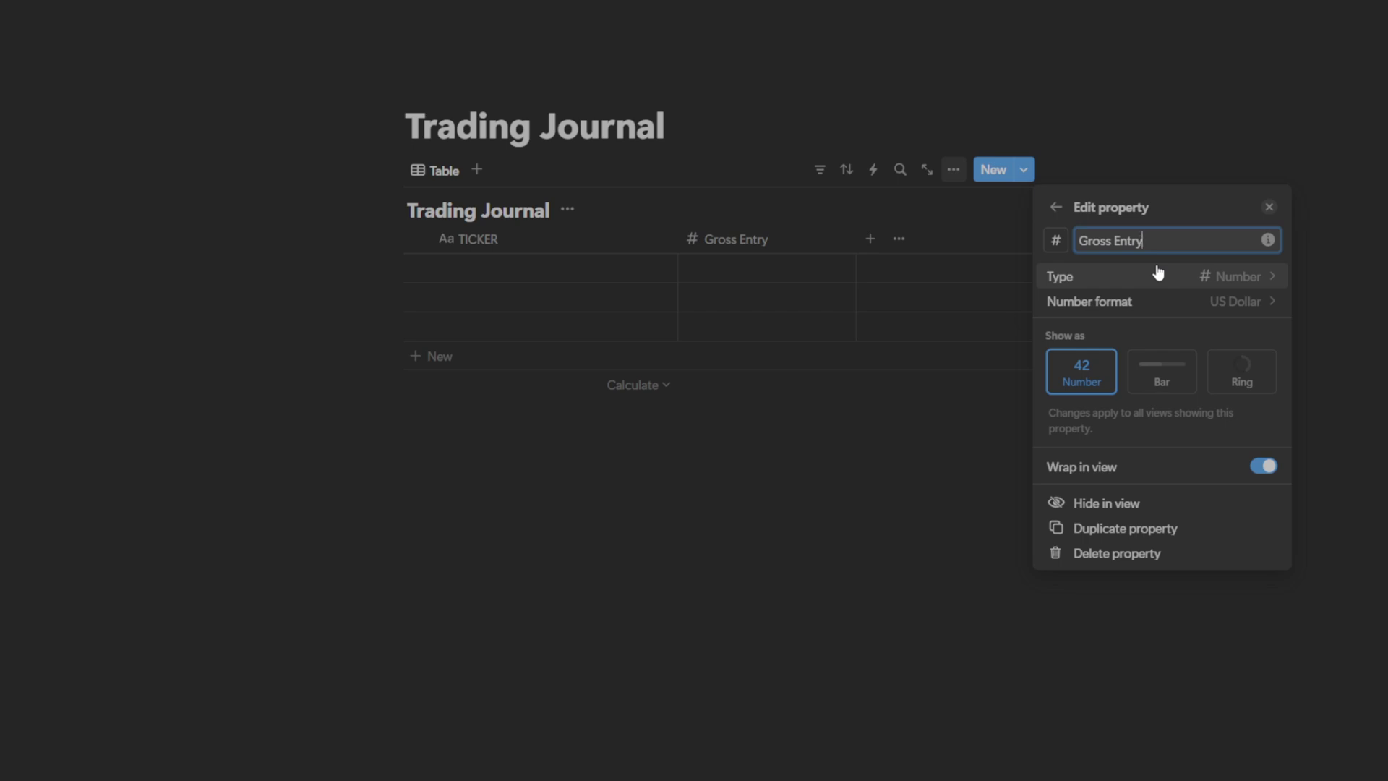
# - Add a new Number column with US Dollar format named 'Gross Exit'
pyautogui.click(783, 271)
pyautogui.click(788, 266)
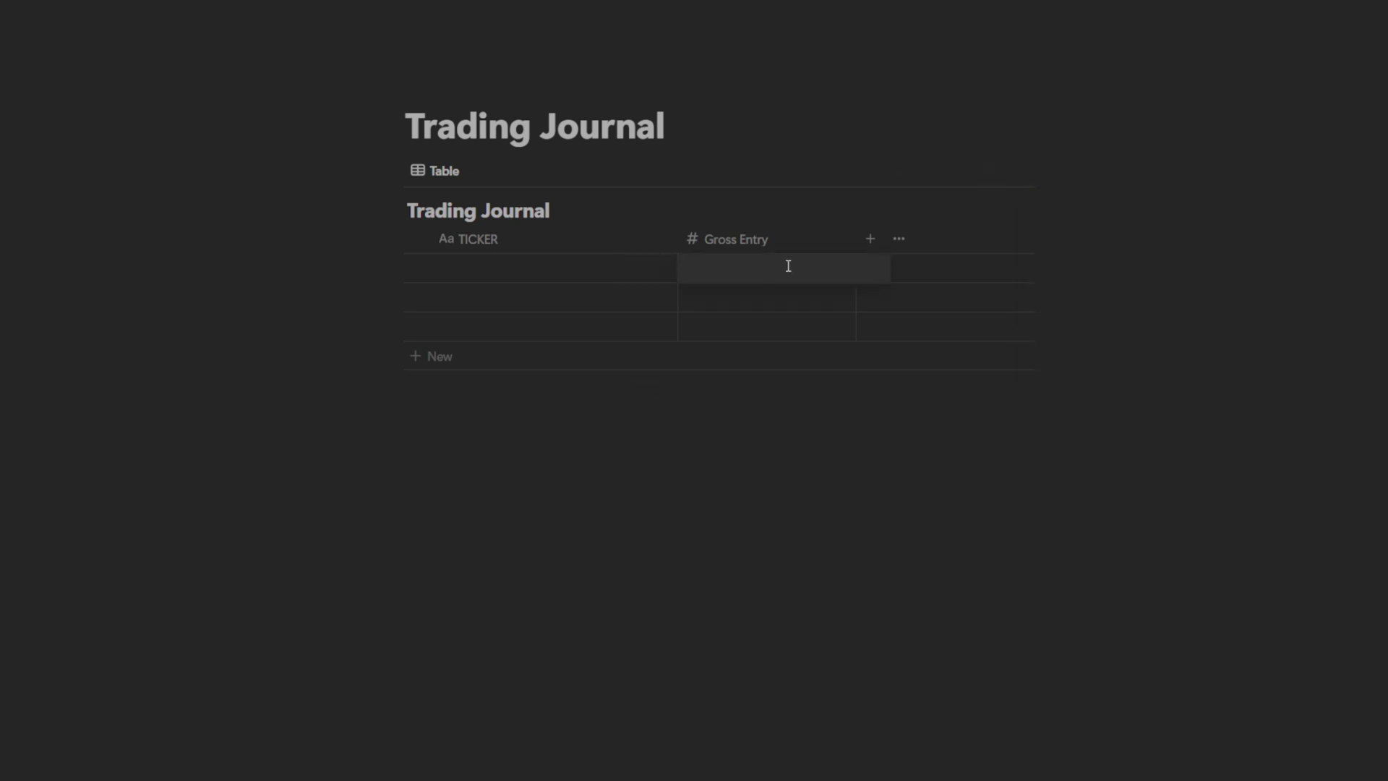
pyautogui.click(871, 238)
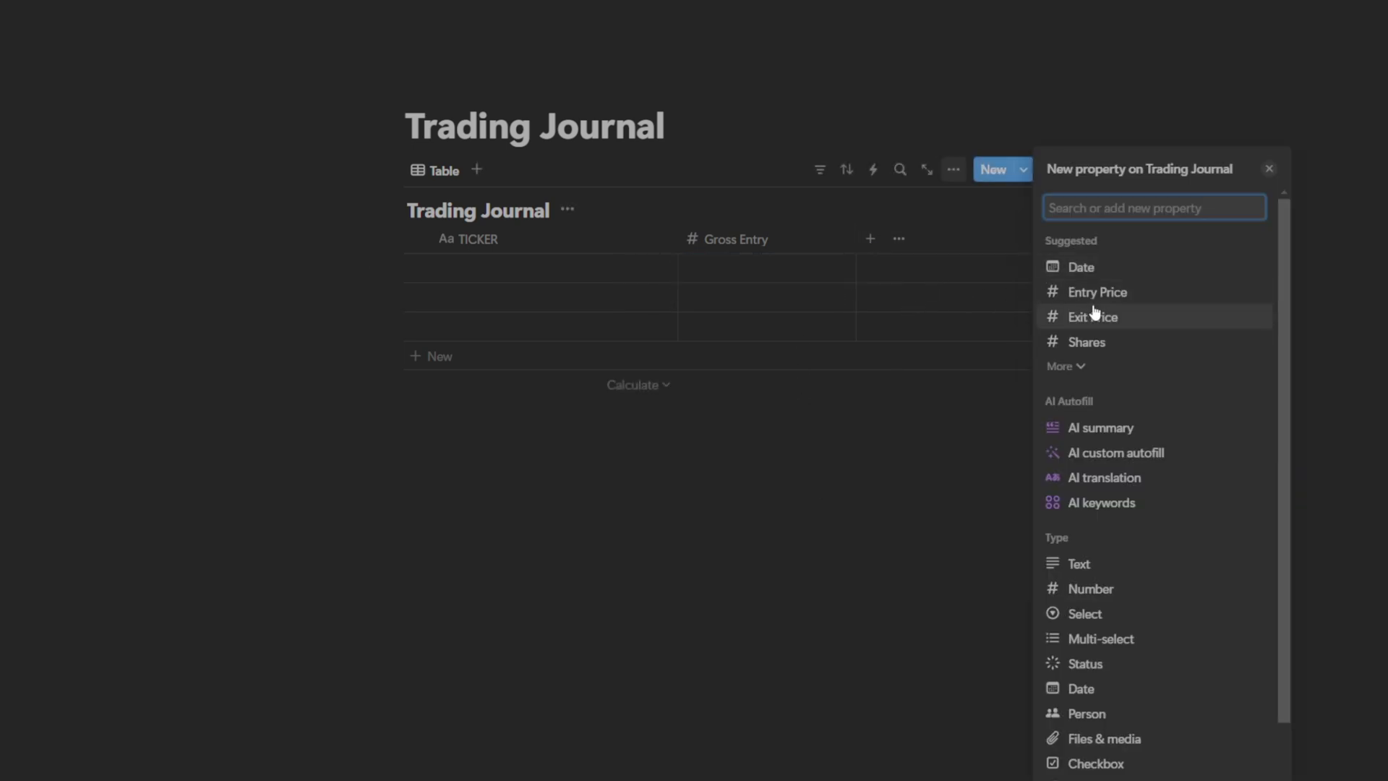
pyautogui.click(1131, 594)
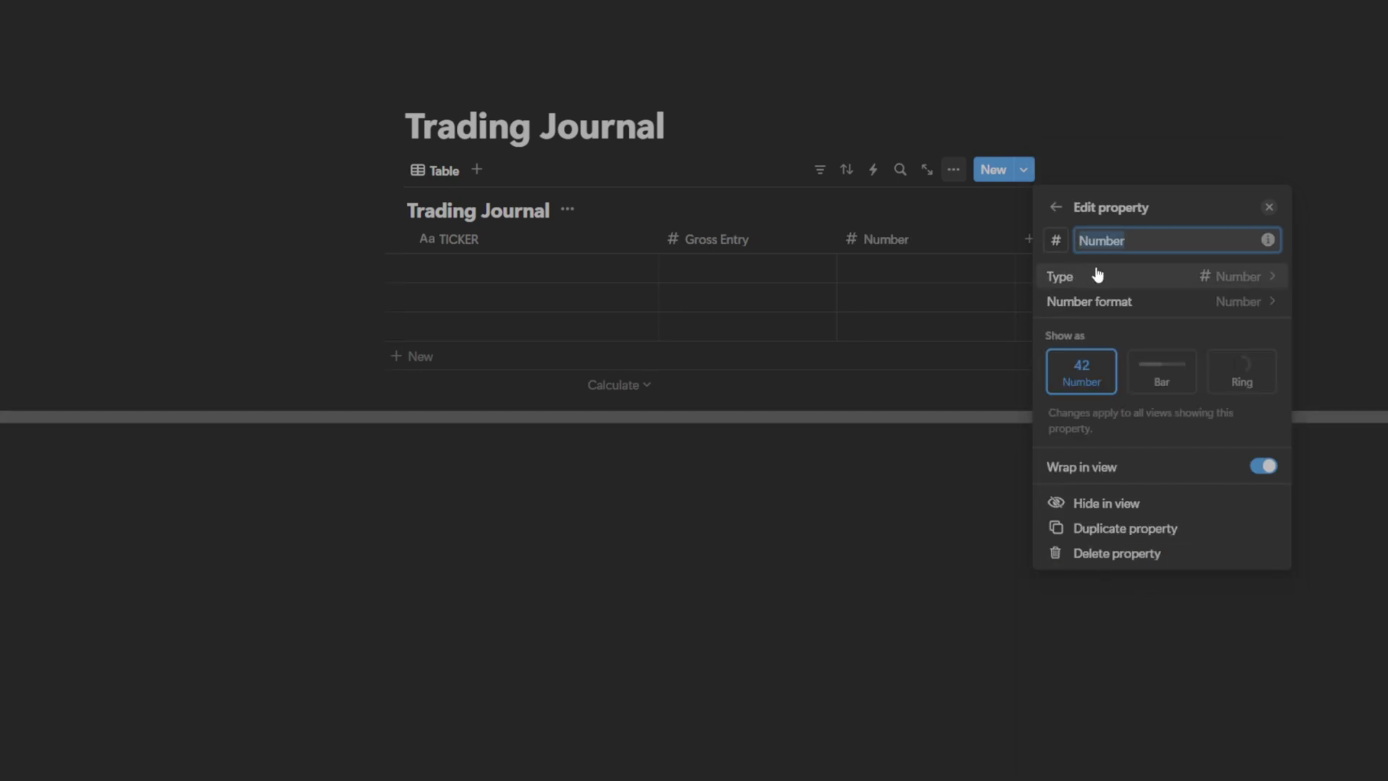
pyautogui.click(1208, 283)
pyautogui.click(1148, 444)
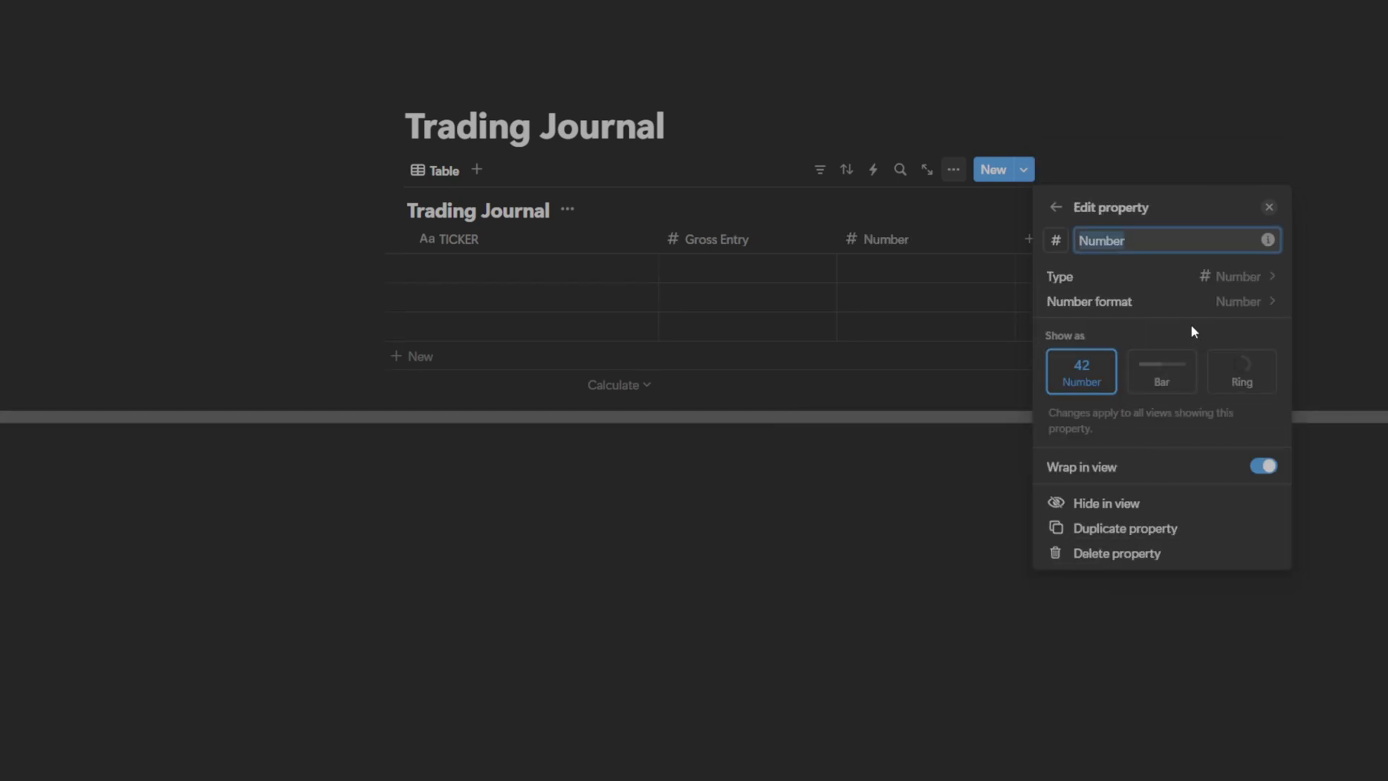
pyautogui.click(1237, 302)
pyautogui.click(1186, 381)
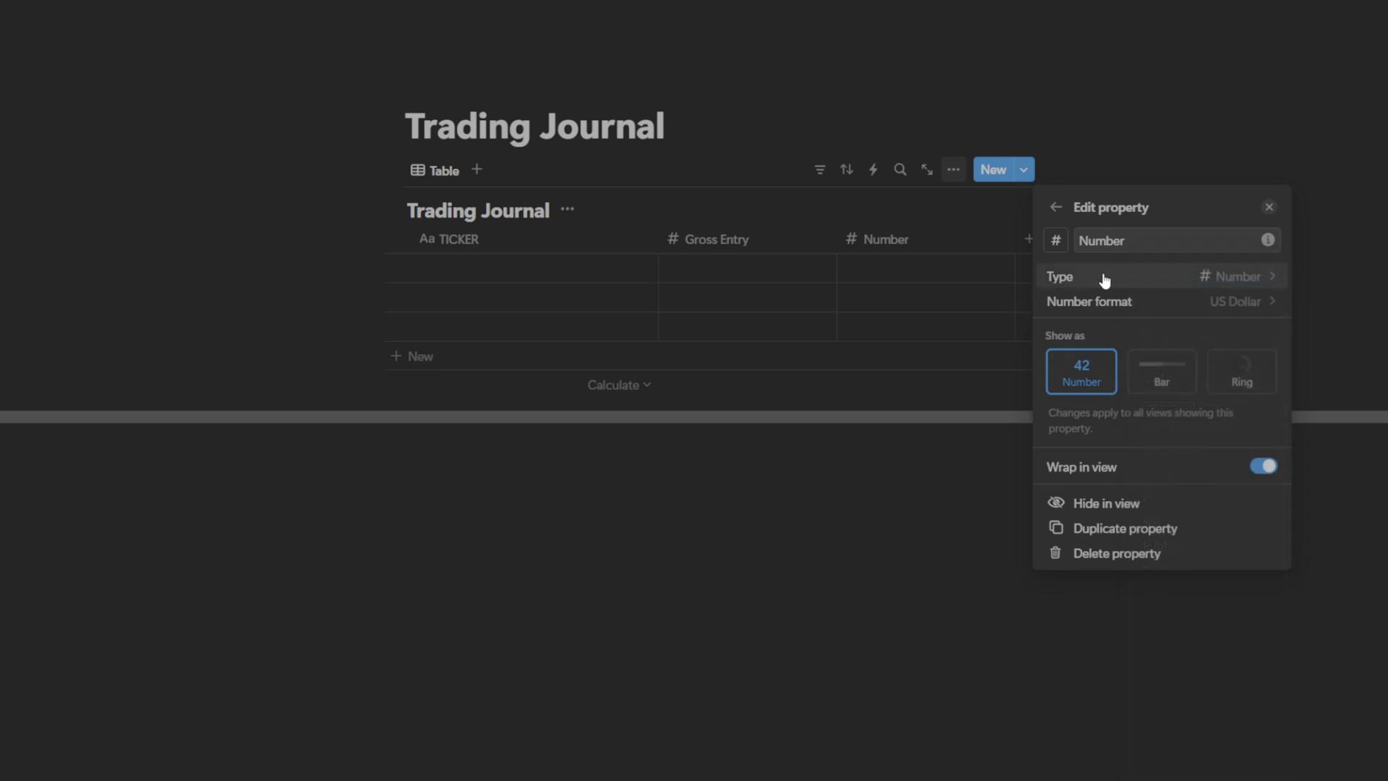
pyautogui.doubleClick(1150, 239)
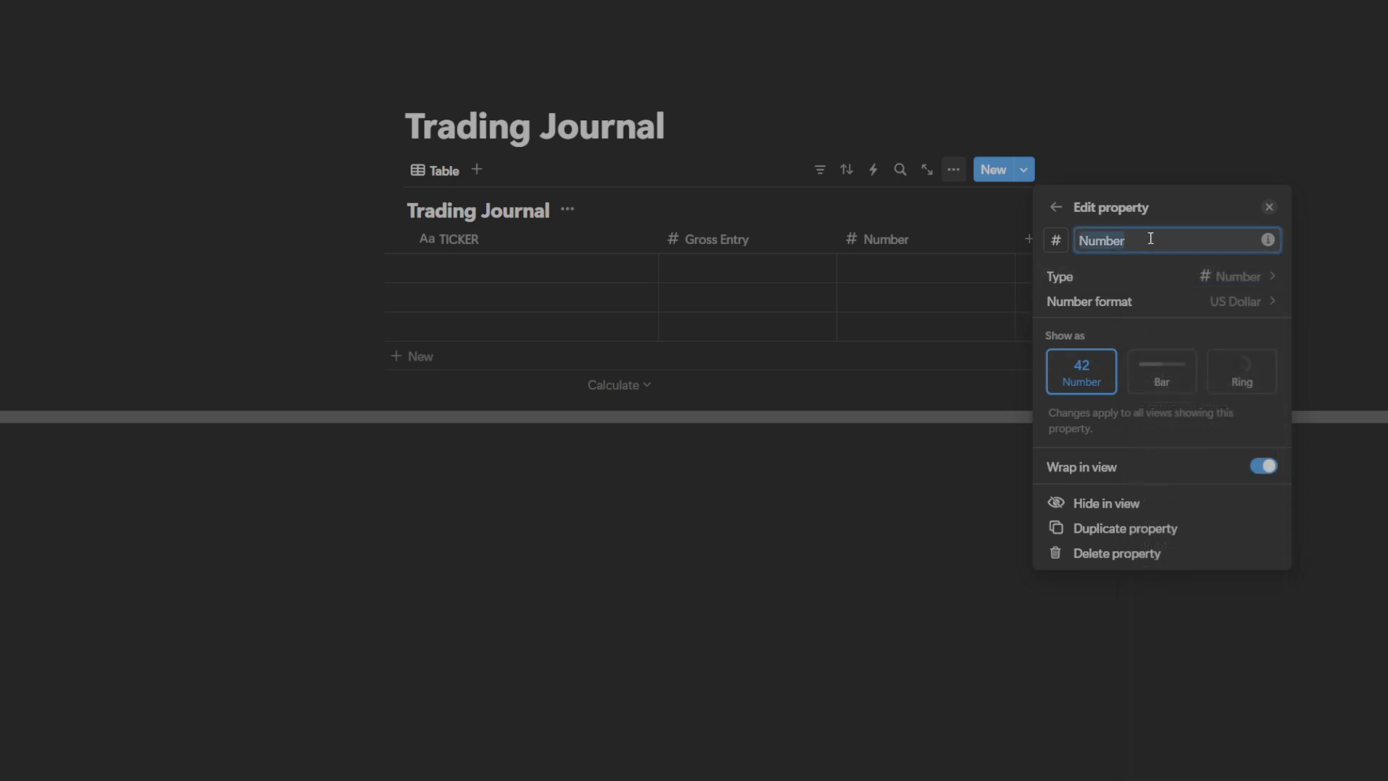
pyautogui.write('Gross Exit')
pyautogui.click(766, 198)
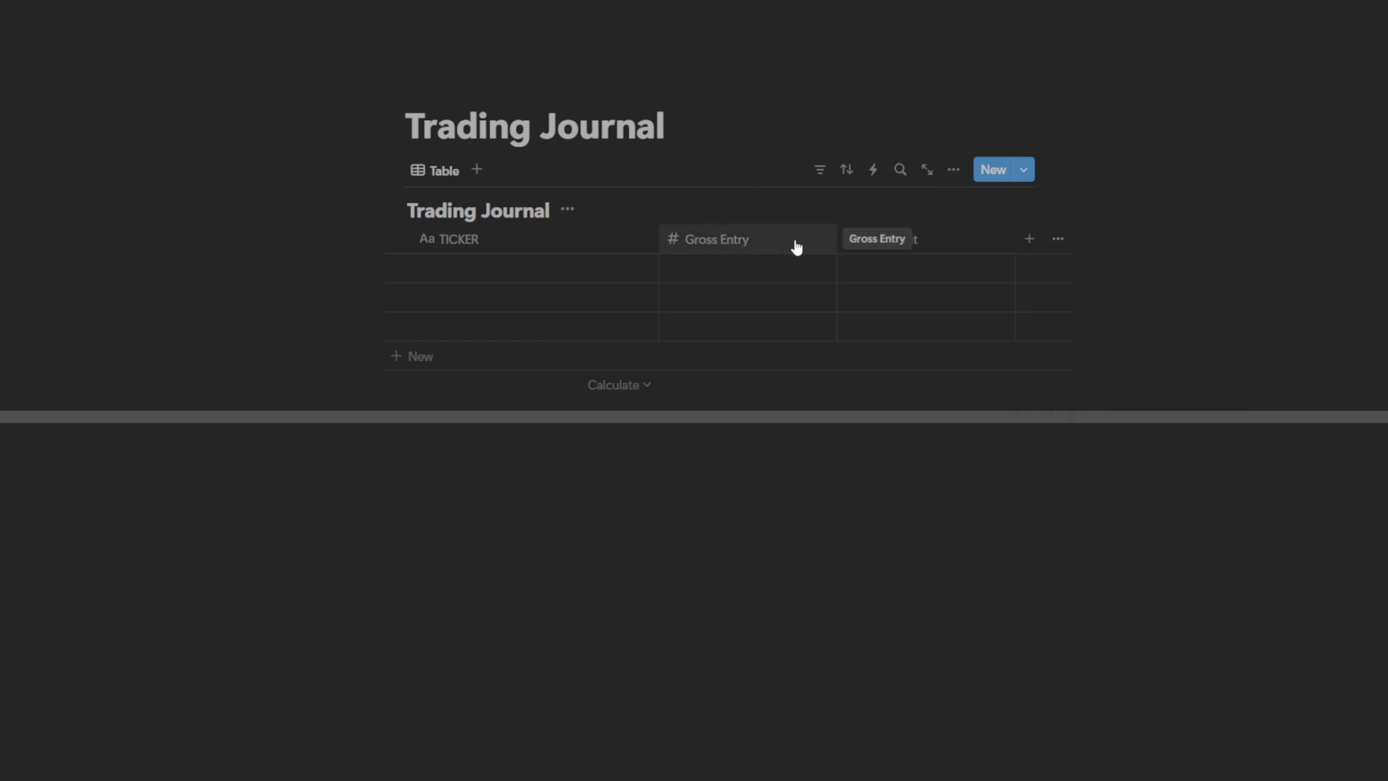
# - Give the Gross Entry column a right arrow icon
pyautogui.click(754, 249)
pyautogui.click(719, 312)
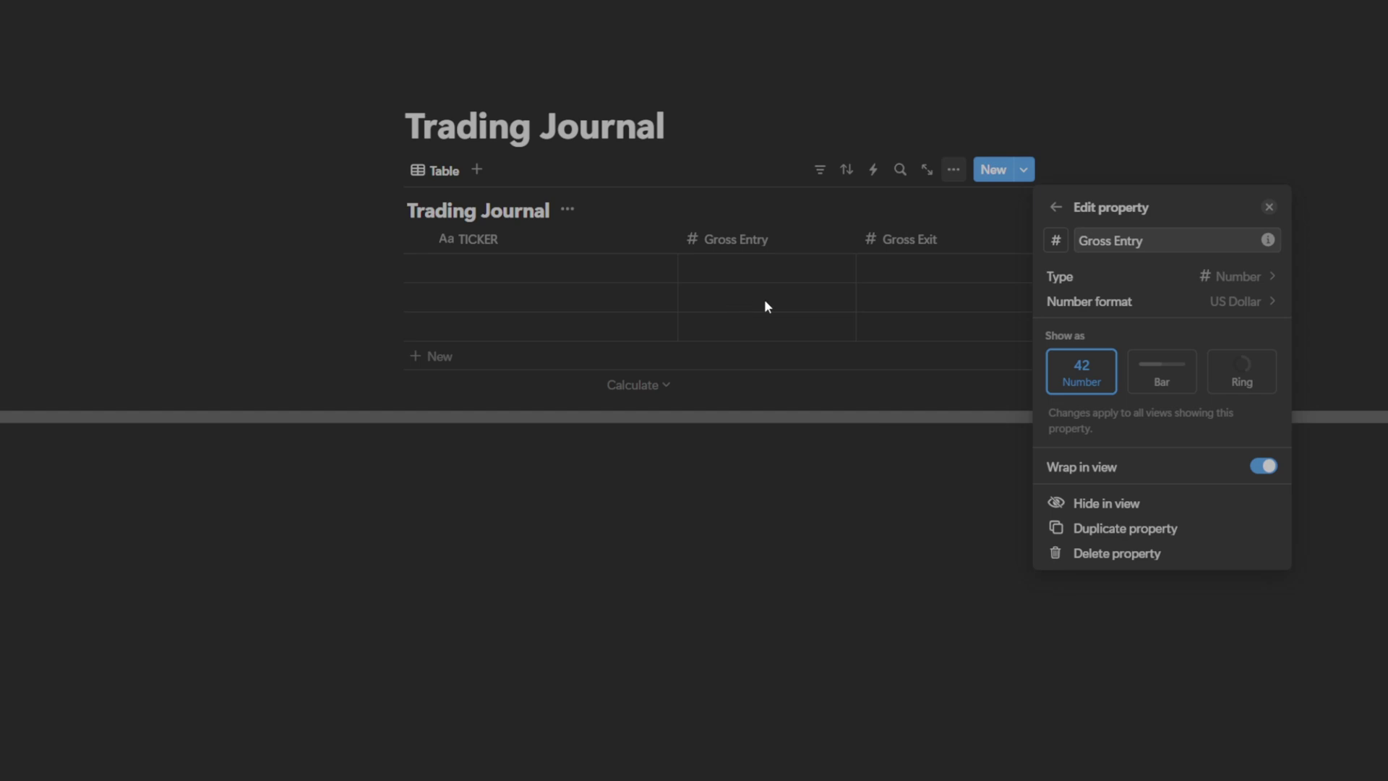
pyautogui.click(1055, 240)
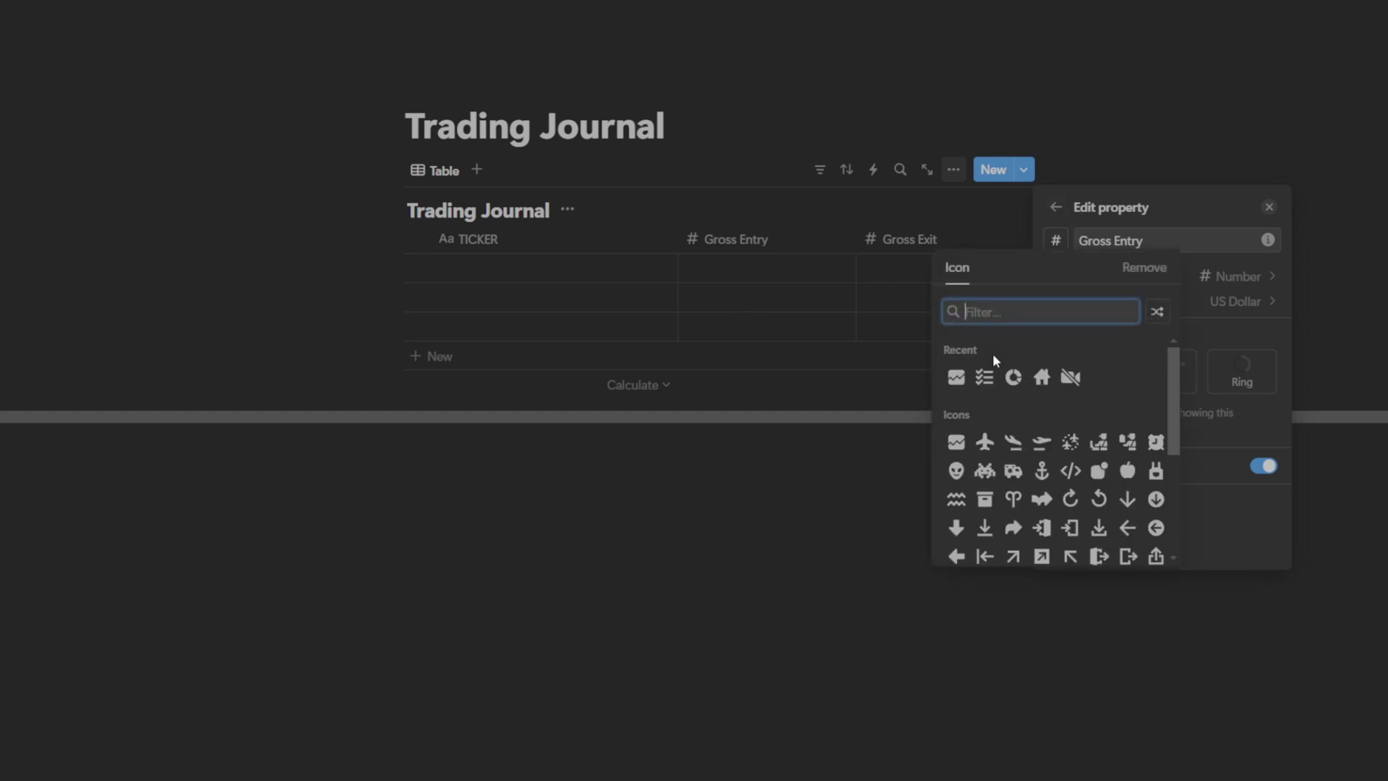
pyautogui.scroll(-1, 1008, 470)
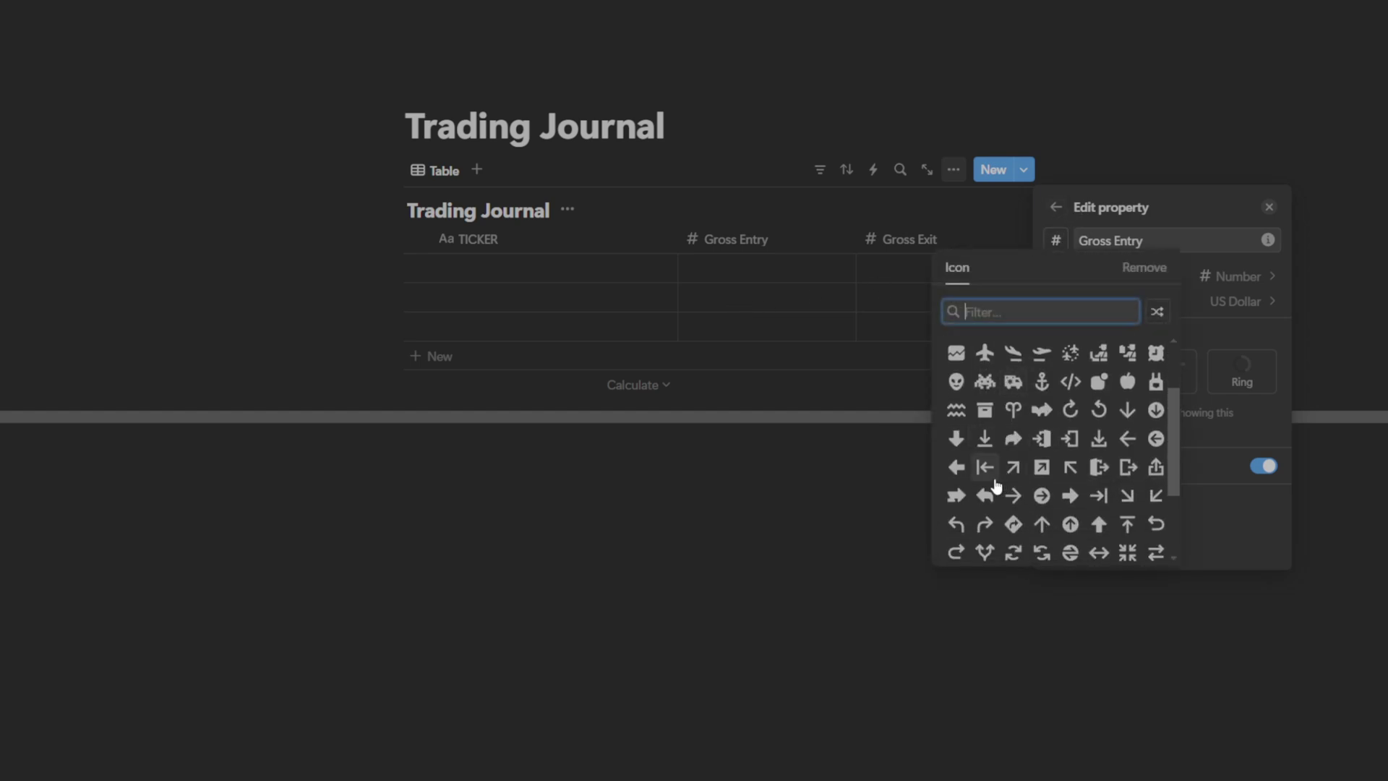
pyautogui.click(1015, 495)
pyautogui.click(905, 427)
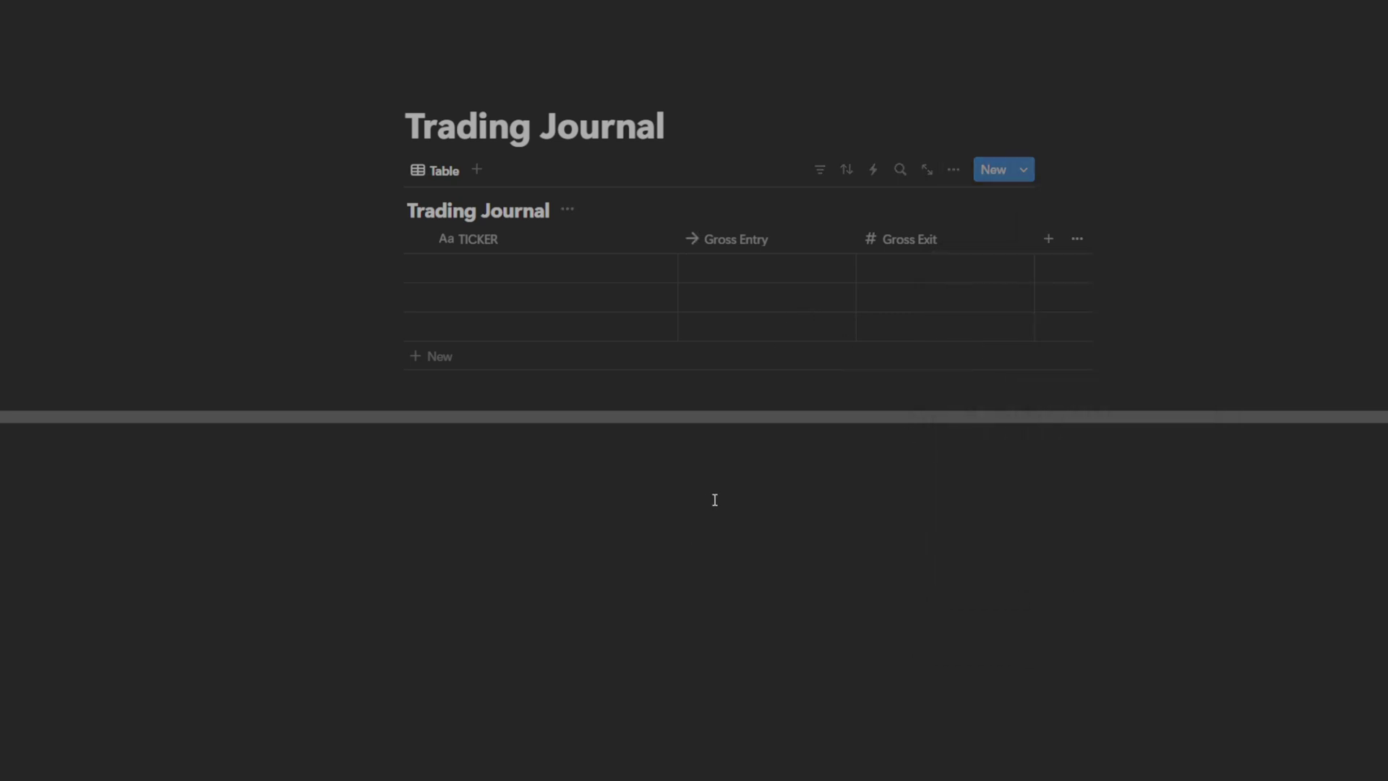
# - Give the Gross Exit column an X icon
pyautogui.click(890, 243)
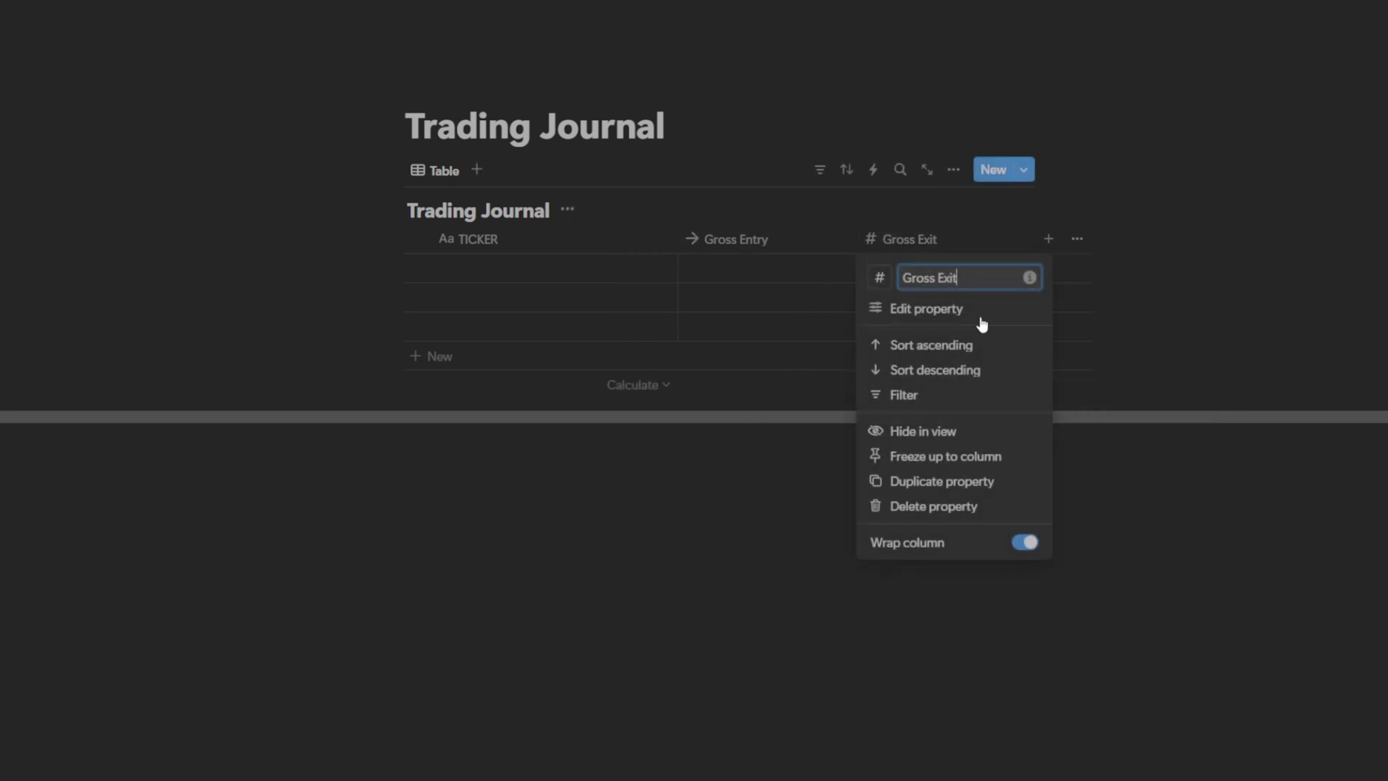
pyautogui.click(881, 279)
pyautogui.write('x')
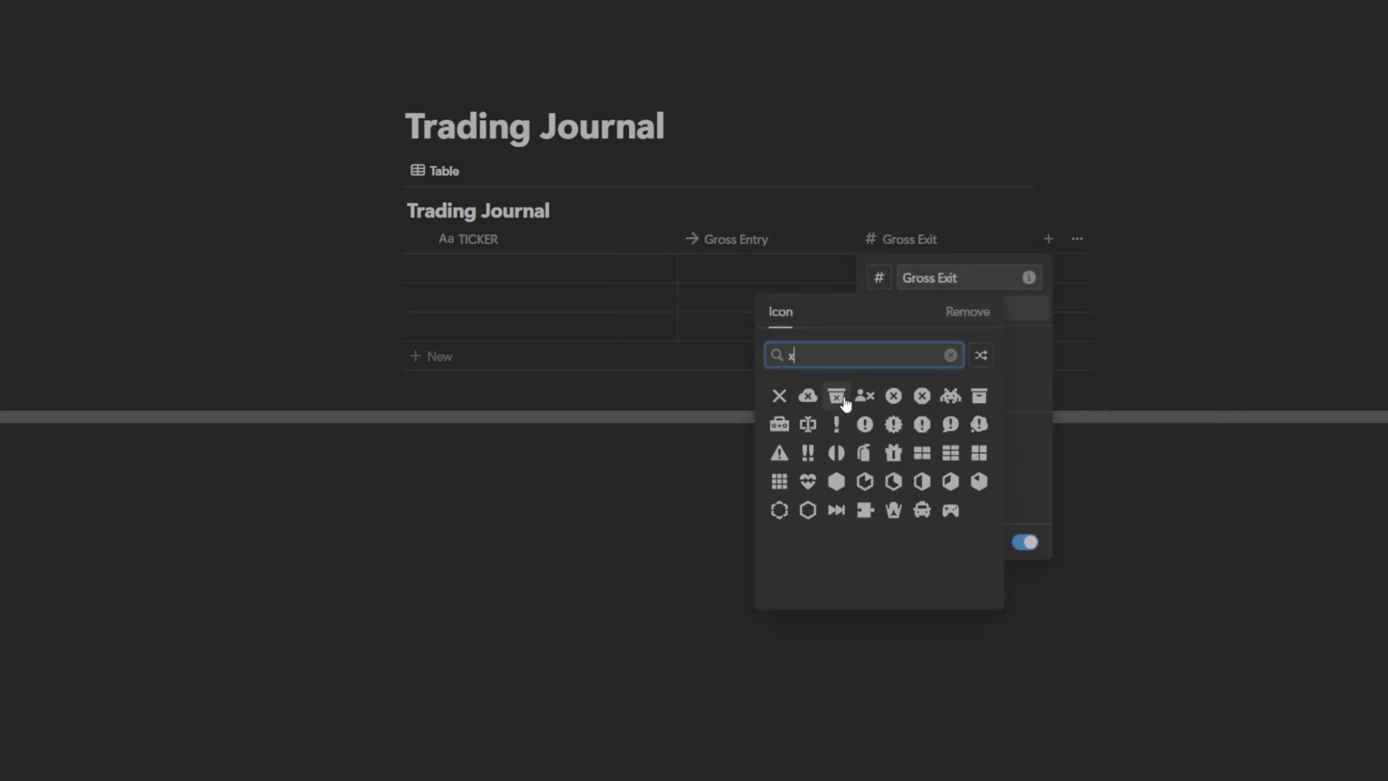
pyautogui.click(787, 399)
pyautogui.click(1025, 703)
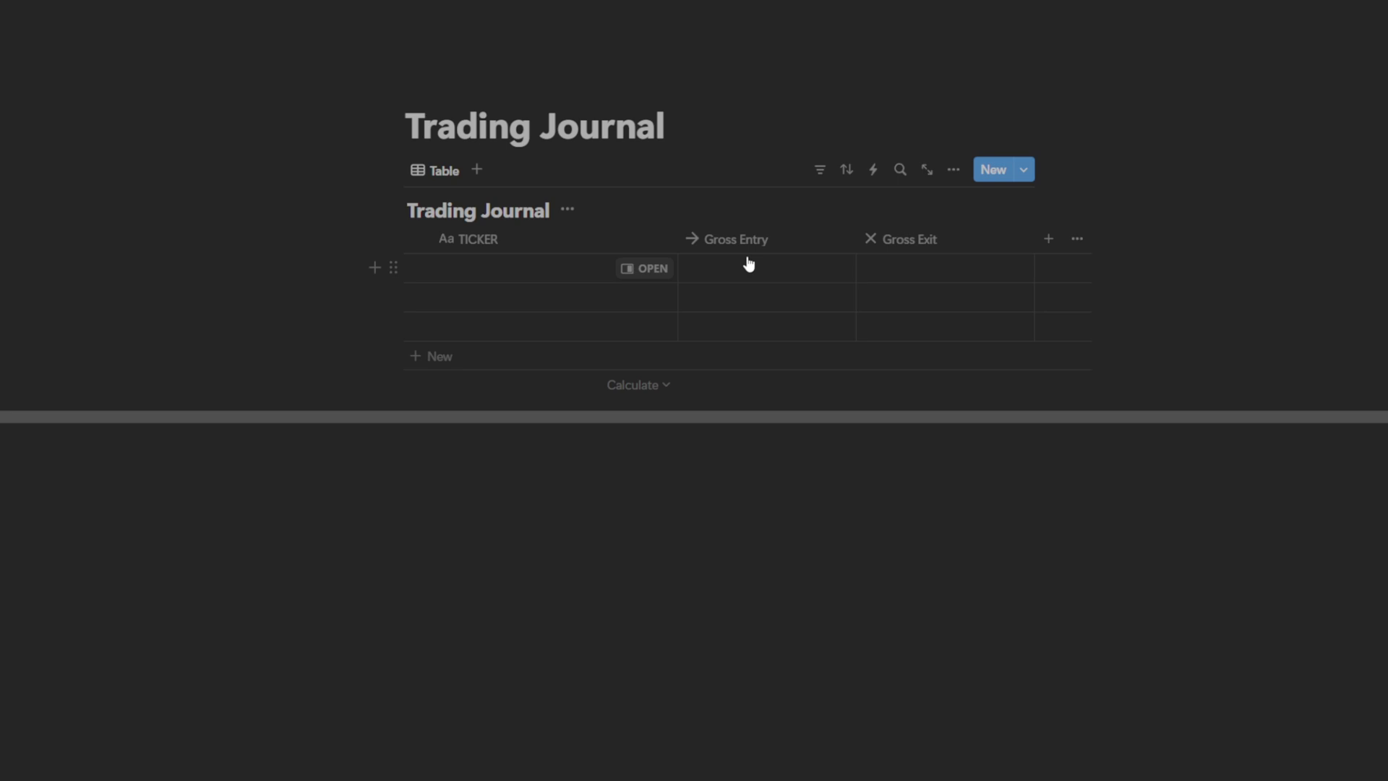
pyautogui.hscroll(2, 962, 253)
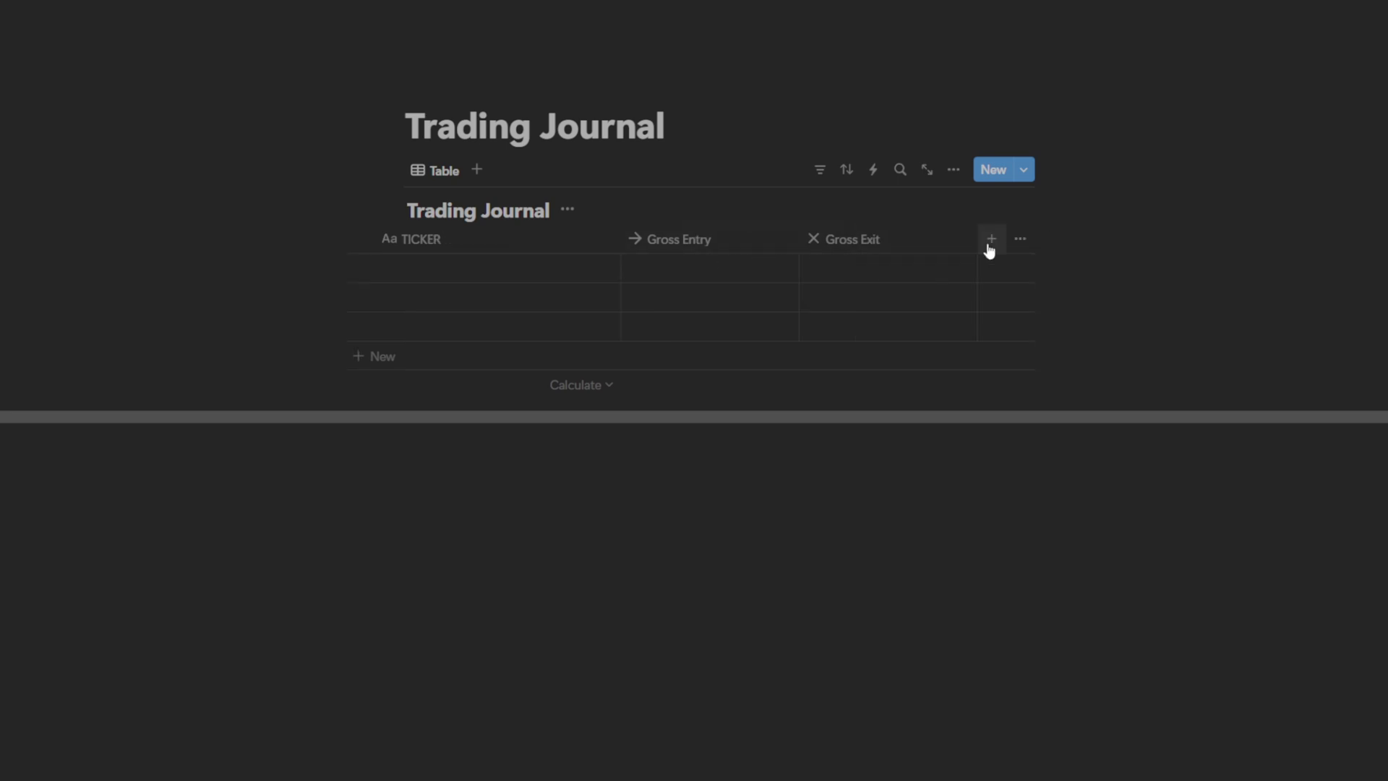
# - Add a new Formula column named 'P/L'
pyautogui.click(989, 246)
pyautogui.scroll(-3, 1152, 545)
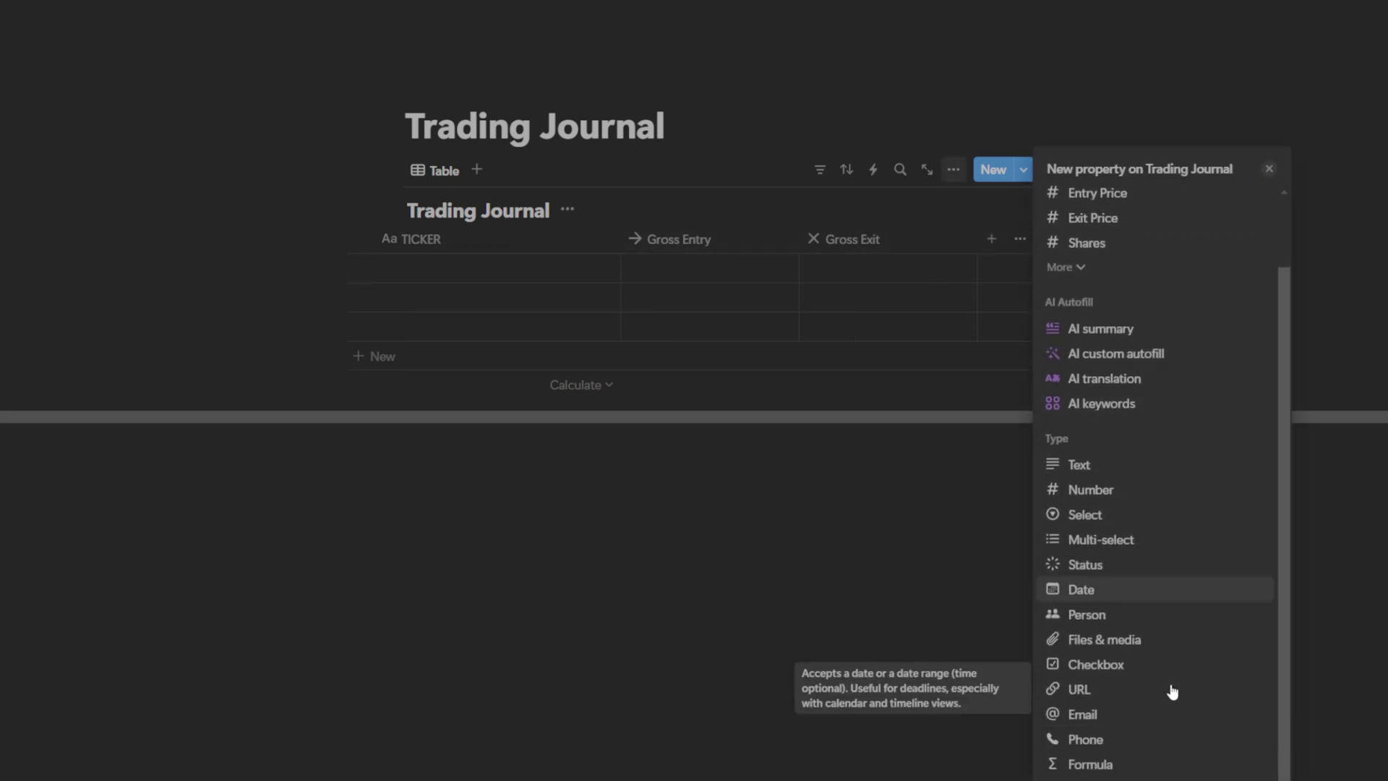
pyautogui.click(1132, 695)
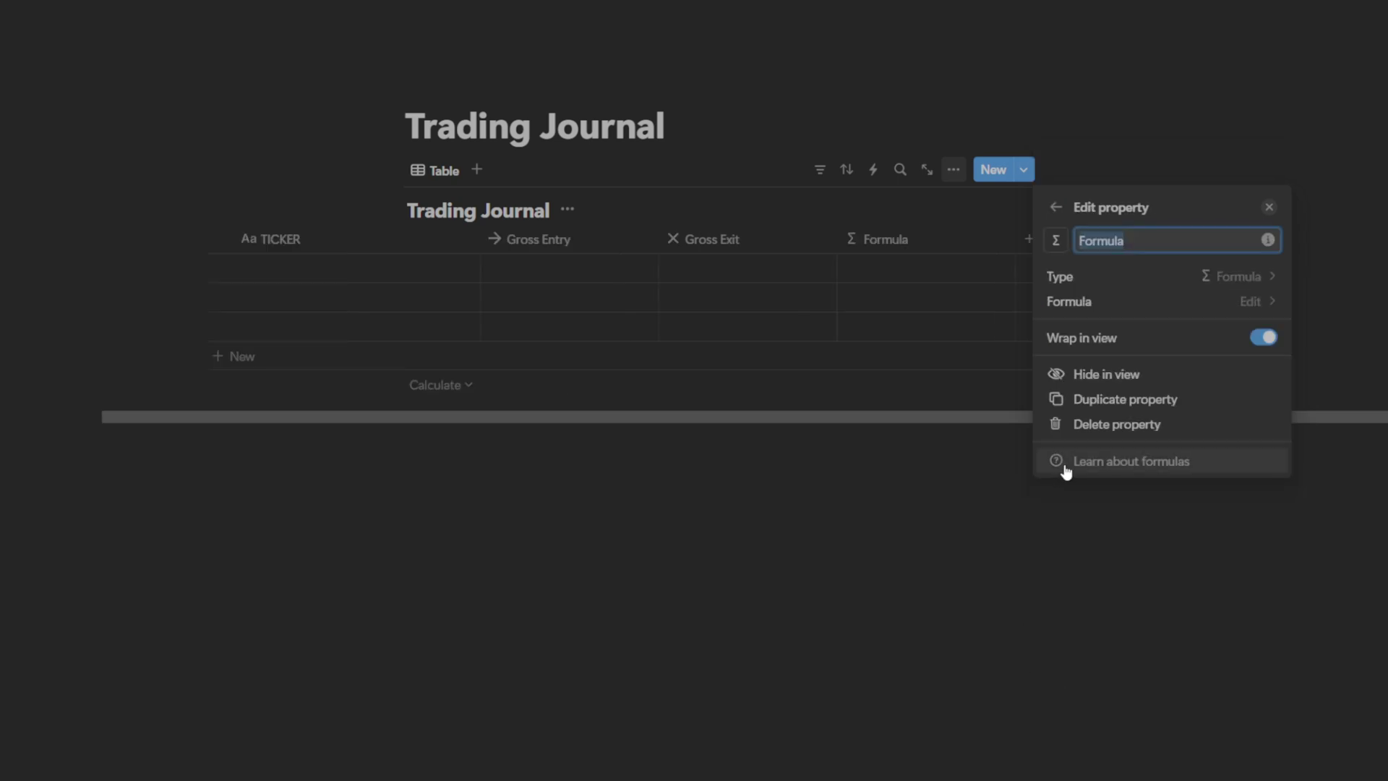
pyautogui.write('P/L')
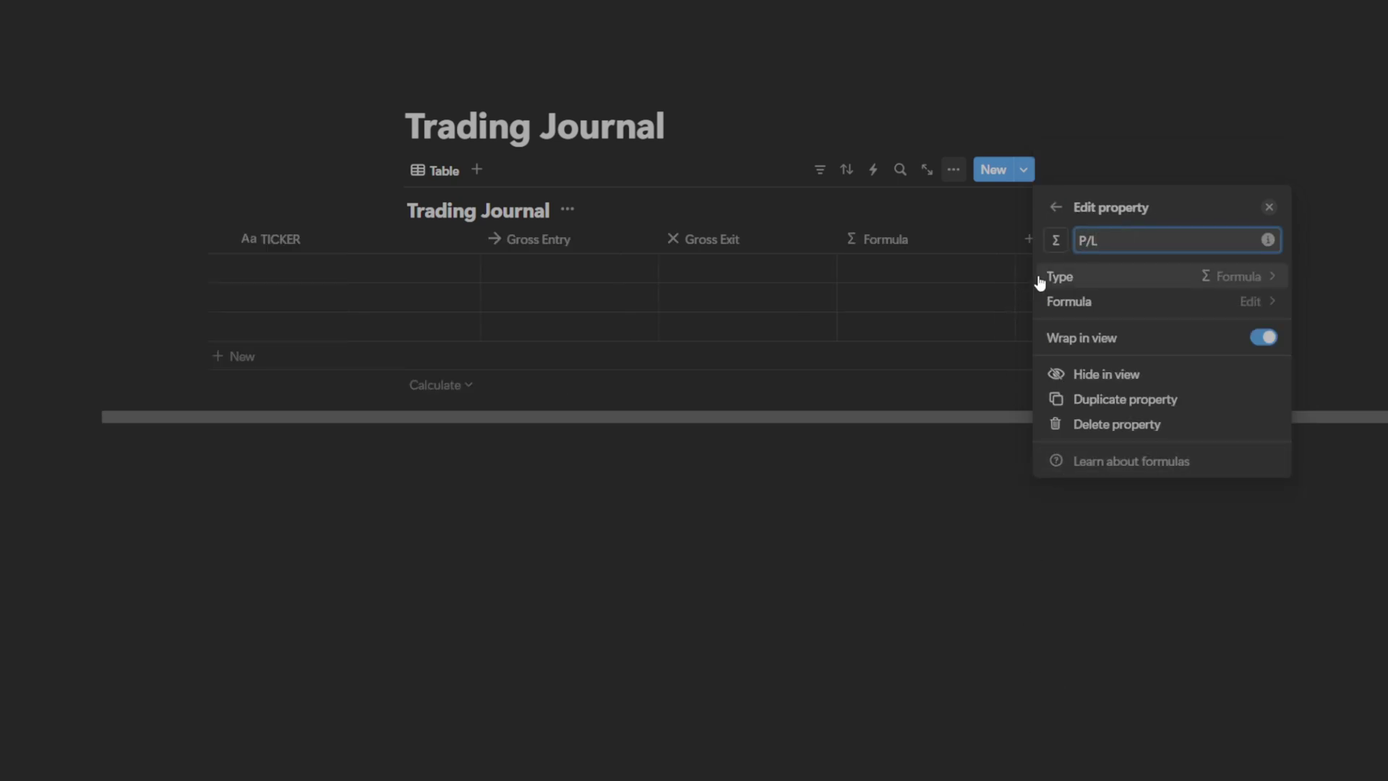
# - Set the P/L formula to Gross Exit minus Gross Entry
pyautogui.click(1152, 302)
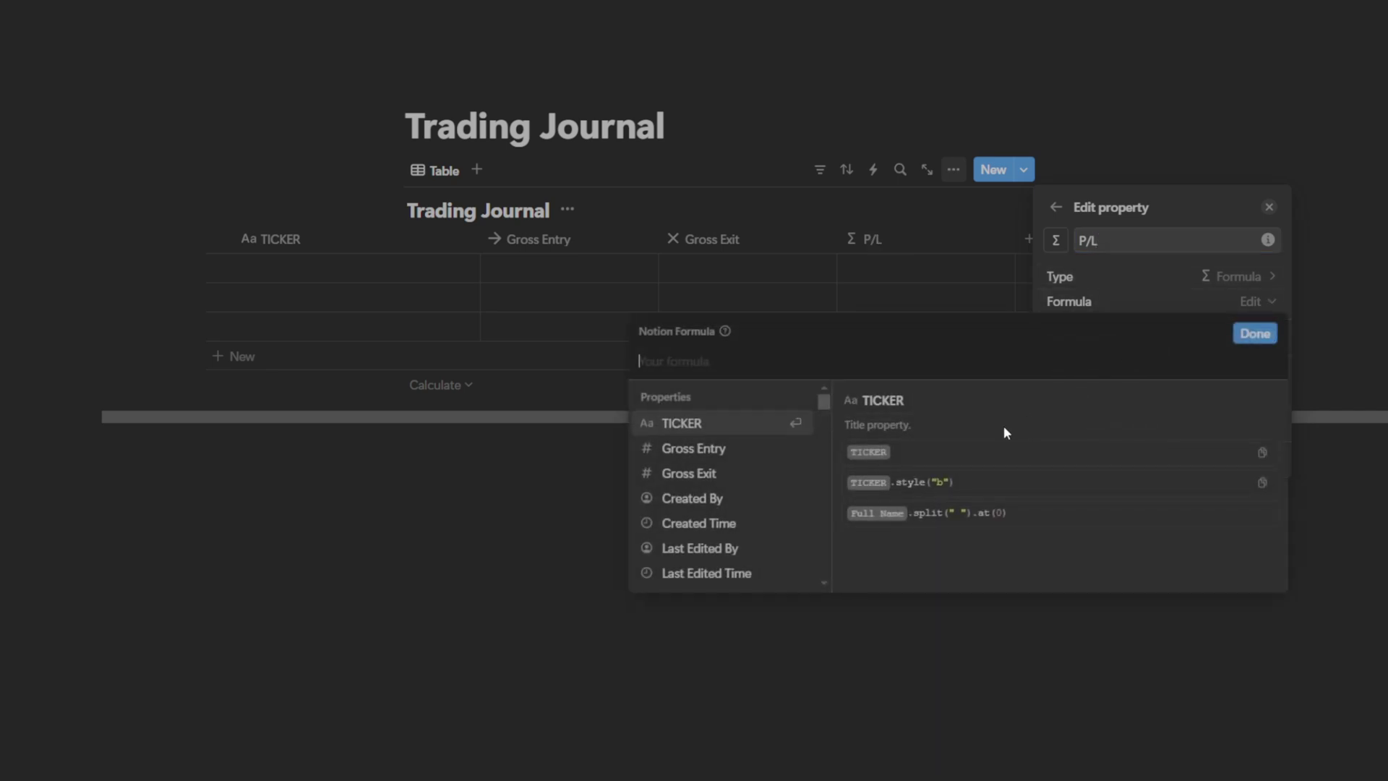
pyautogui.click(726, 473)
pyautogui.write('-')
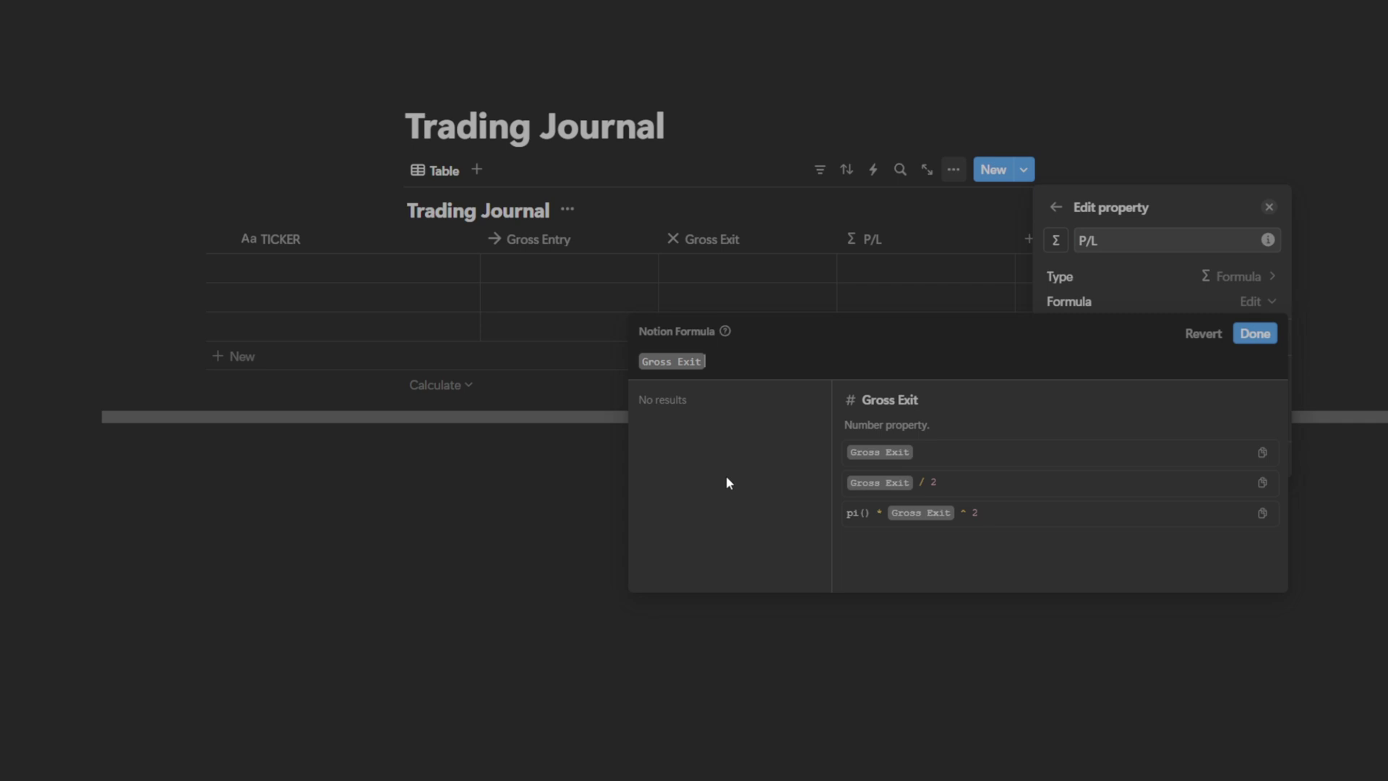
pyautogui.click(747, 484)
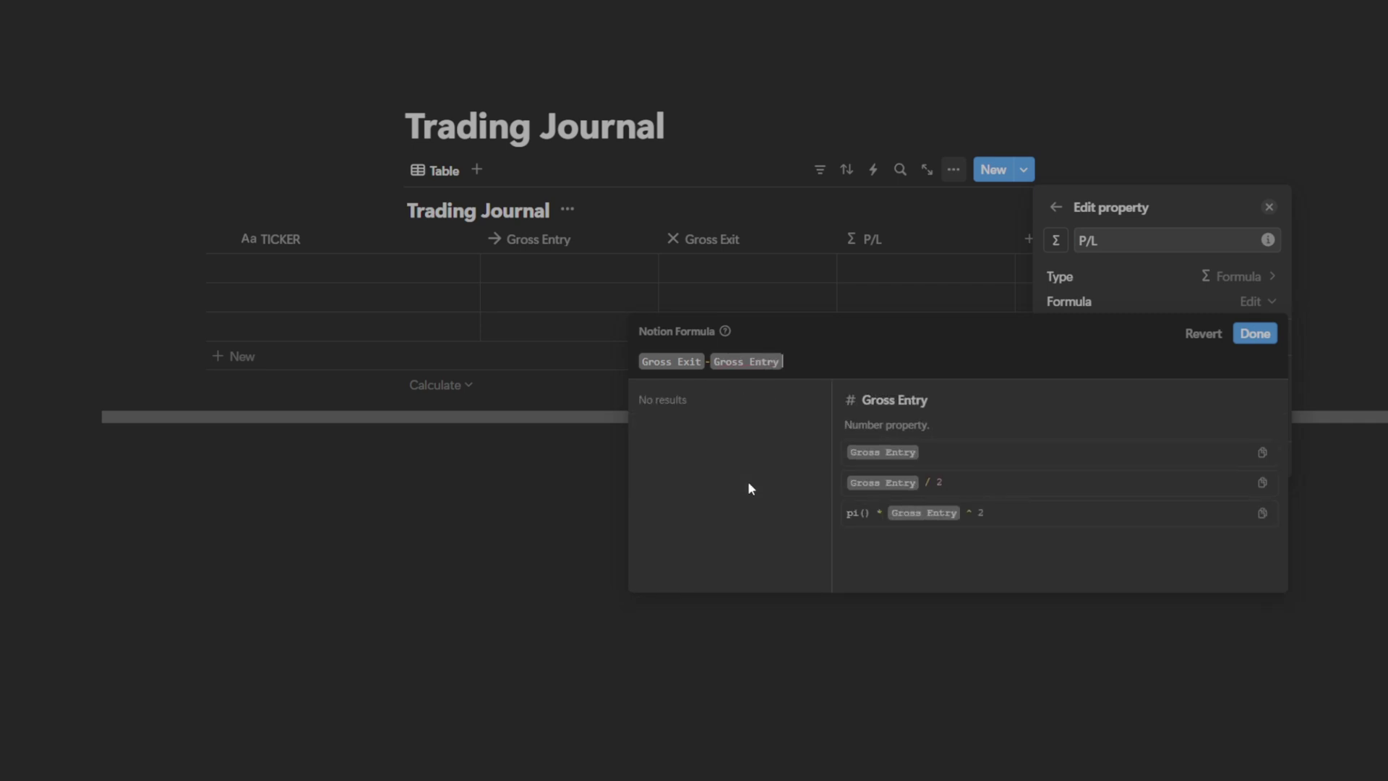
pyautogui.click(1256, 338)
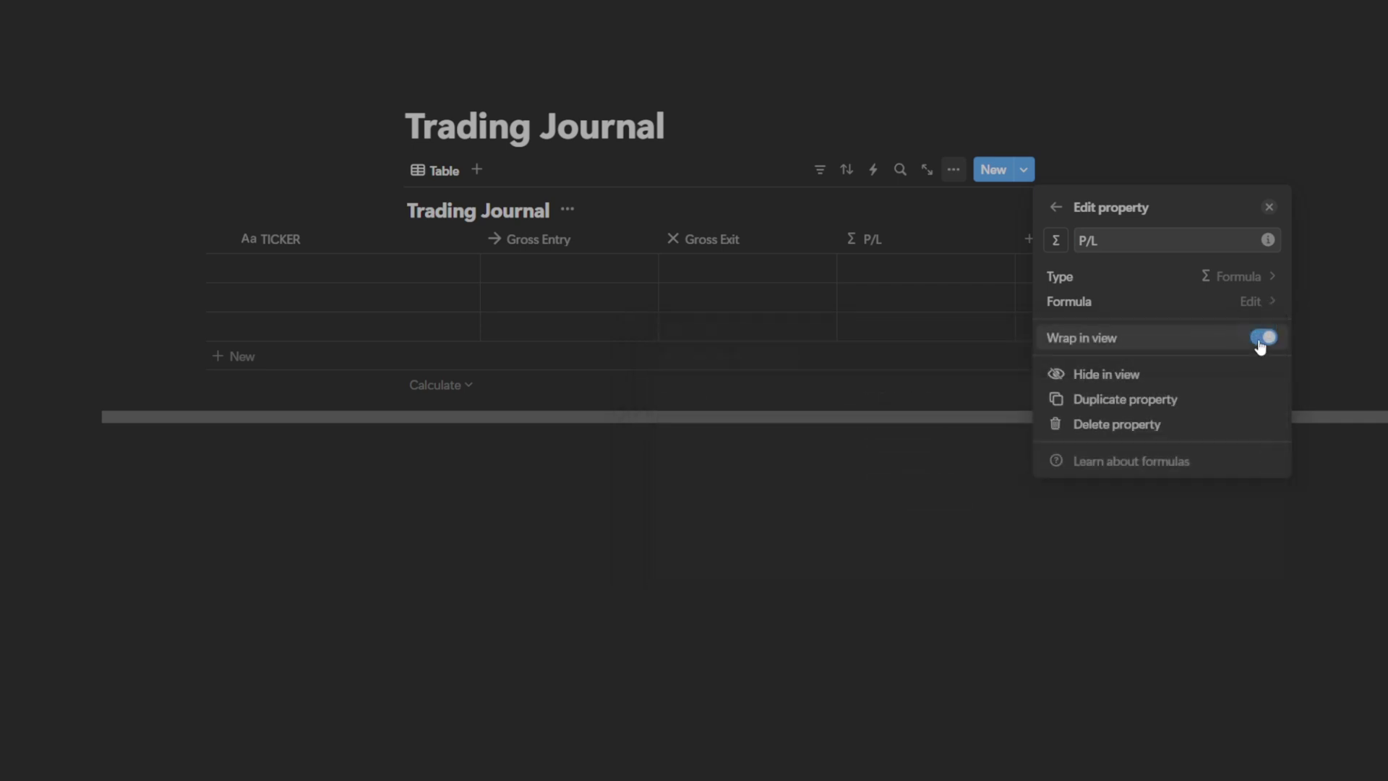
pyautogui.click(836, 518)
# - Enter a sample trade in row 1: Gross Entry 100 and Gross Exit 120
pyautogui.click(556, 267)
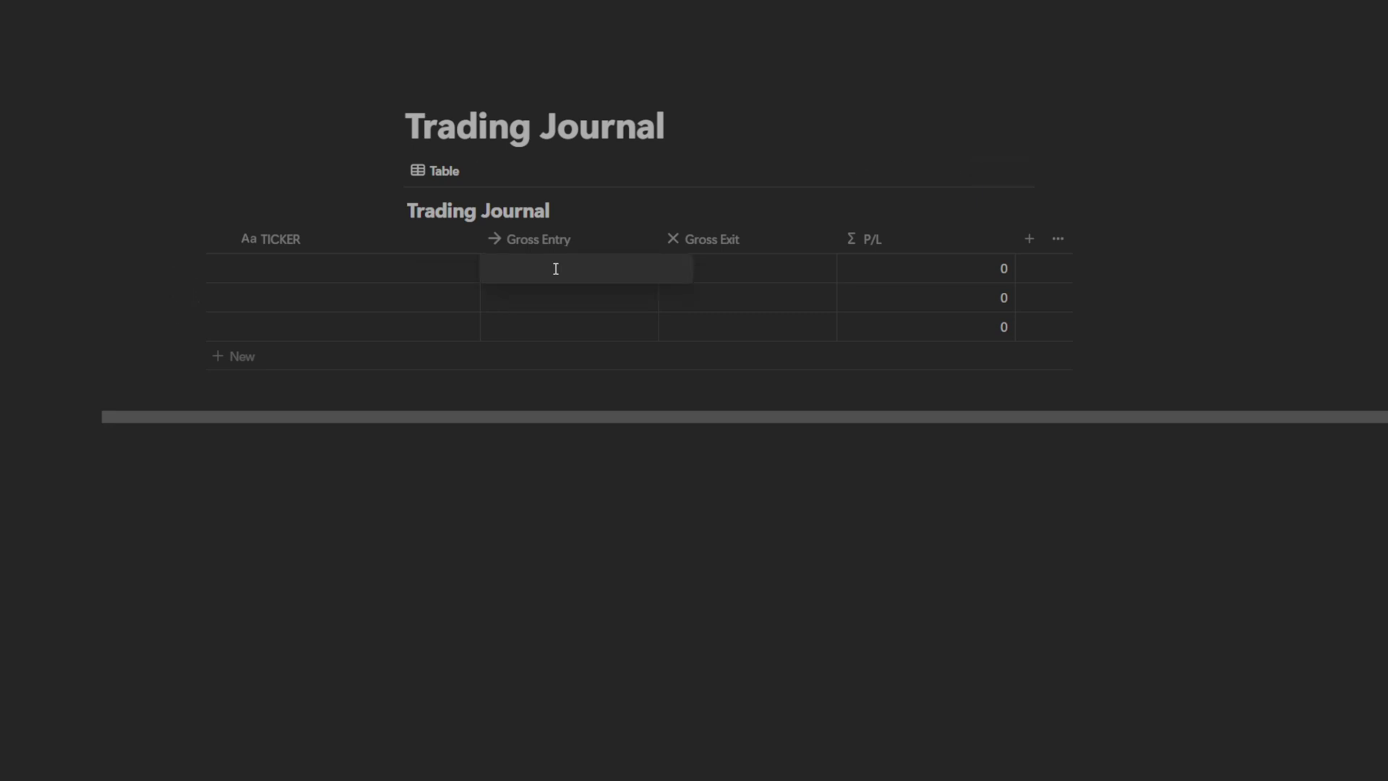
pyautogui.write('100')
pyautogui.press('Return')
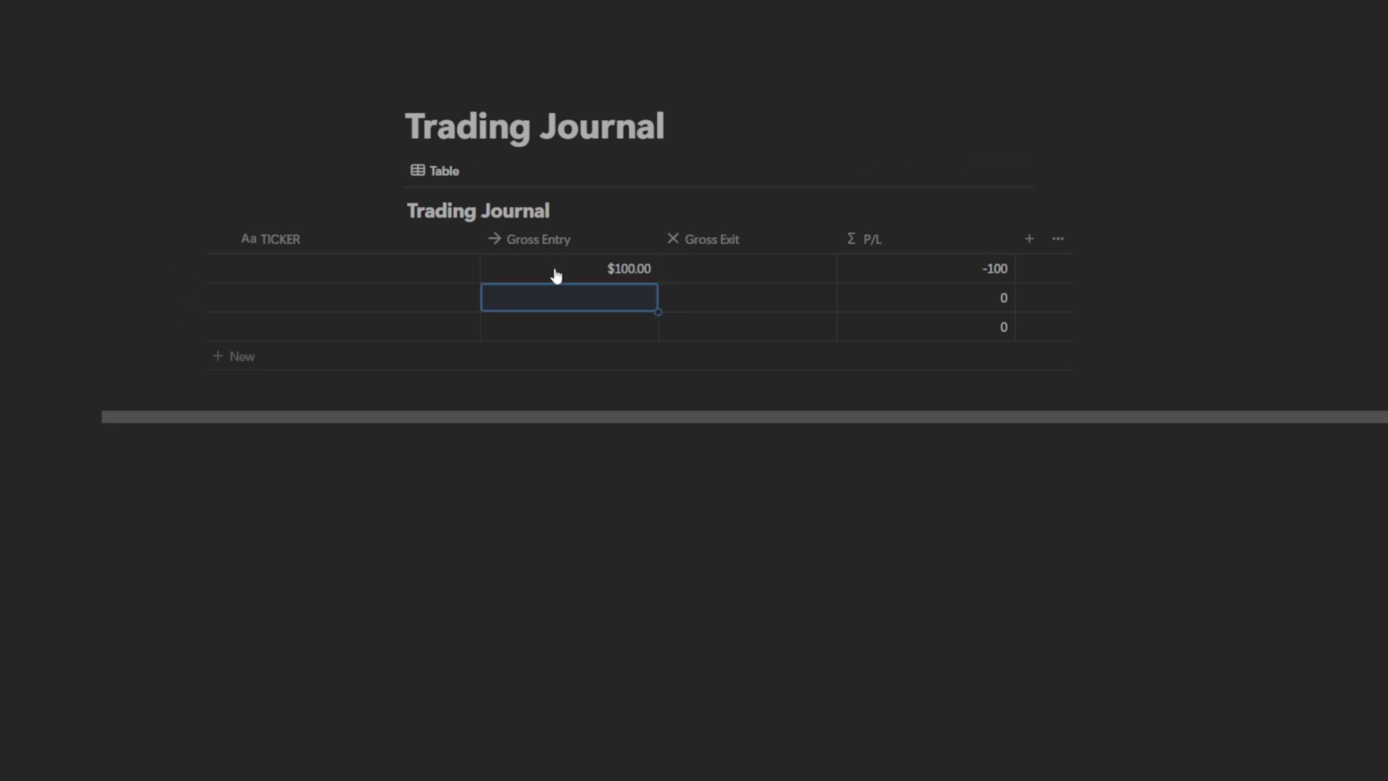
pyautogui.press('Up')
pyautogui.press('Right')
pyautogui.write('1200')
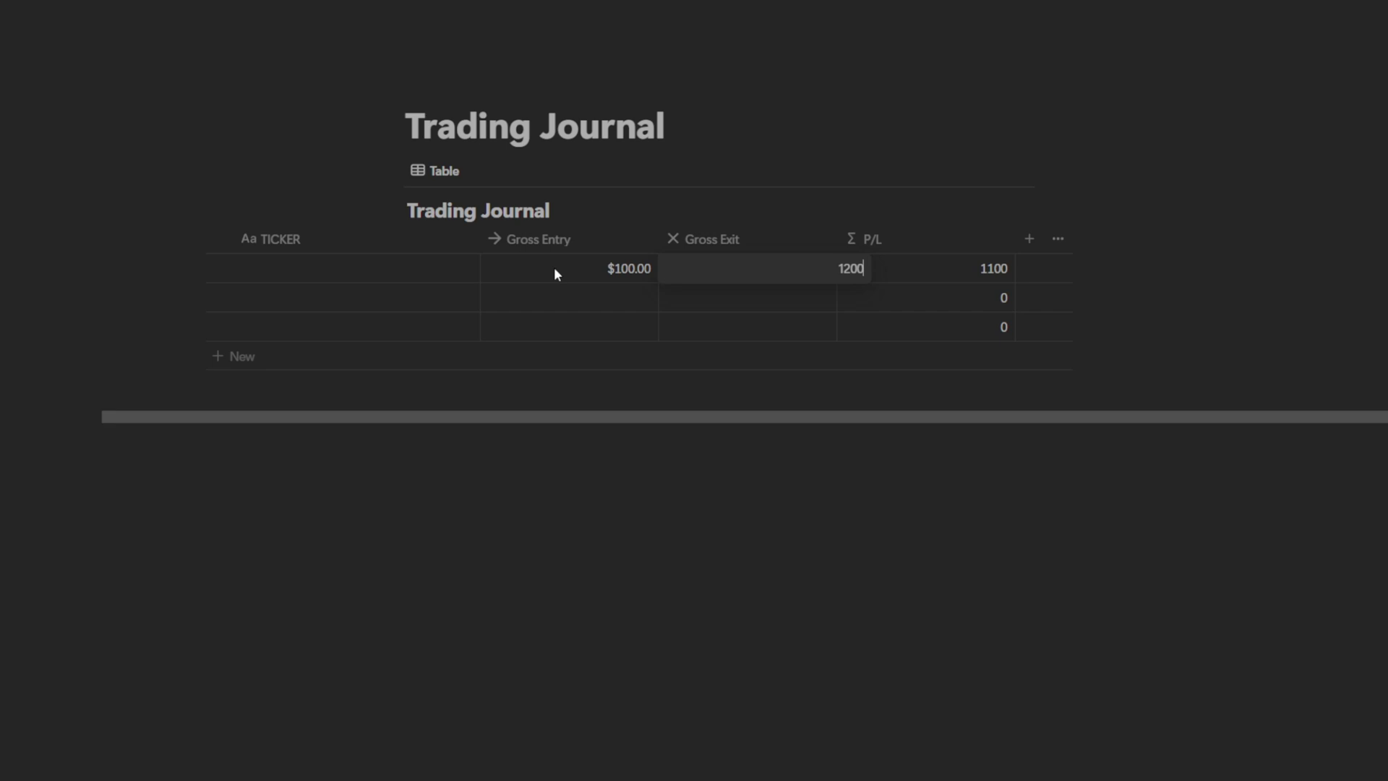
pyautogui.press('BackSpace')
pyautogui.press('Return')
# - Confirm P/L shows 20, then clear both sample values from row 1
pyautogui.press('Up')
pyautogui.press('Right')
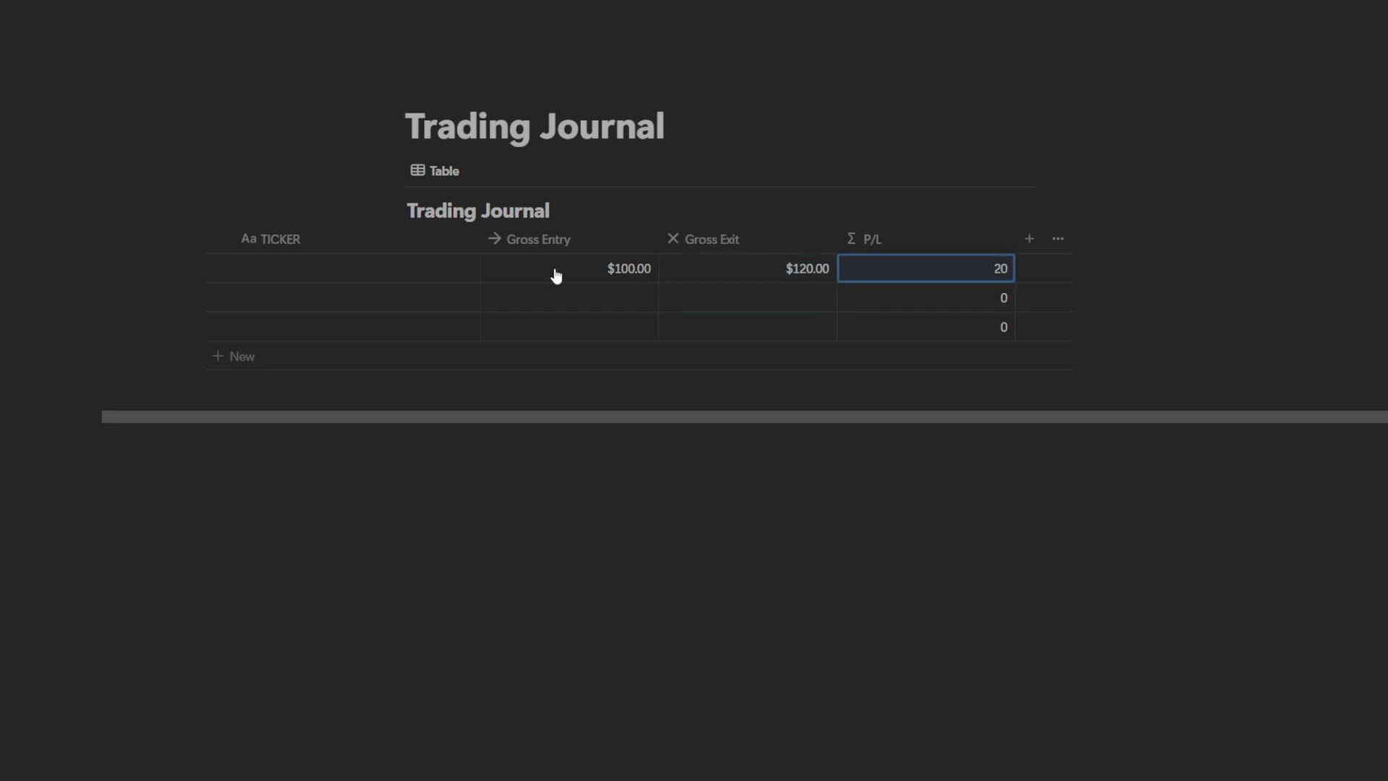
pyautogui.press('Left')
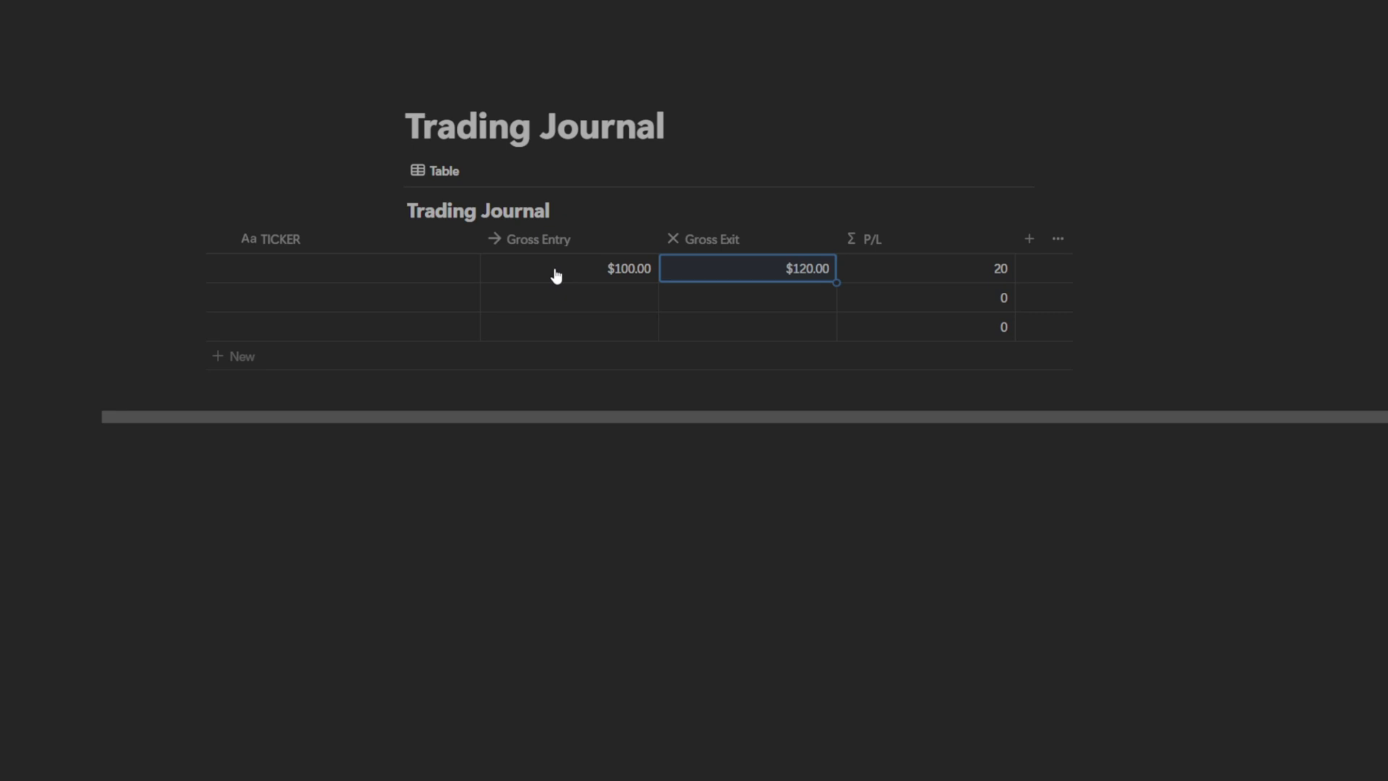
pyautogui.press('BackSpace')
pyautogui.press('Left')
pyautogui.press('BackSpace')
pyautogui.press('Right')
pyautogui.press('Right')
pyautogui.press('Tab')
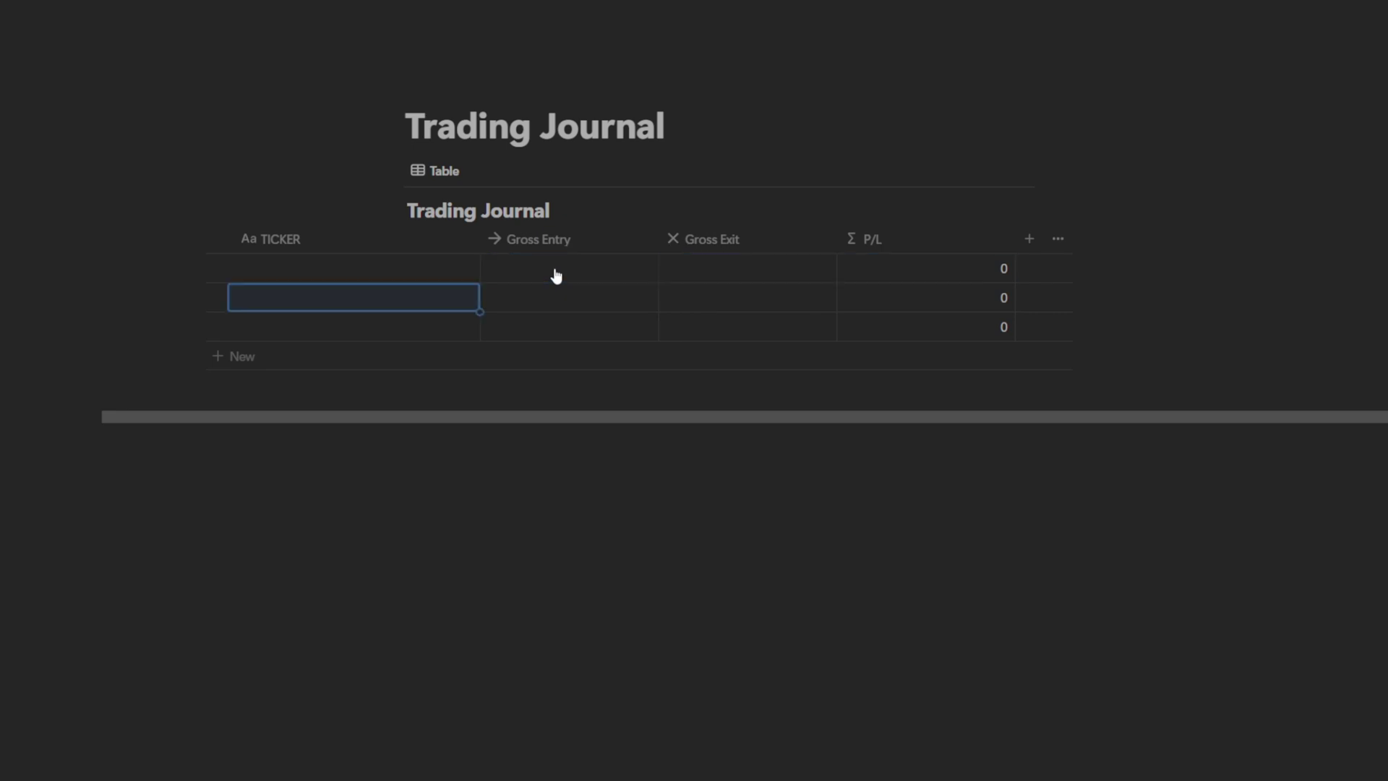
# - Add a Date column to the Trading Journal table and create a new blank page
pyautogui.click(991, 242)
pyautogui.click(1106, 272)
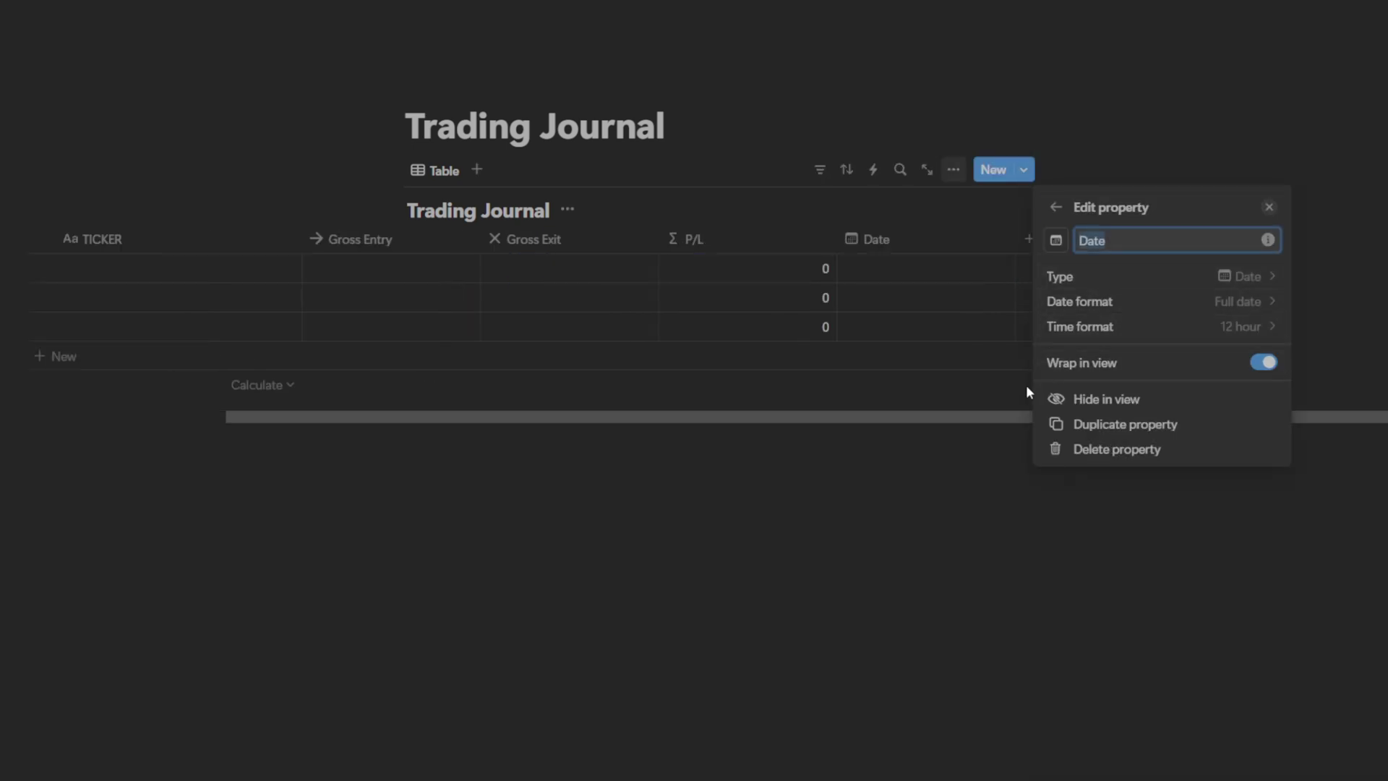
pyautogui.click(1028, 390)
pyautogui.hscroll(3, 932, 285)
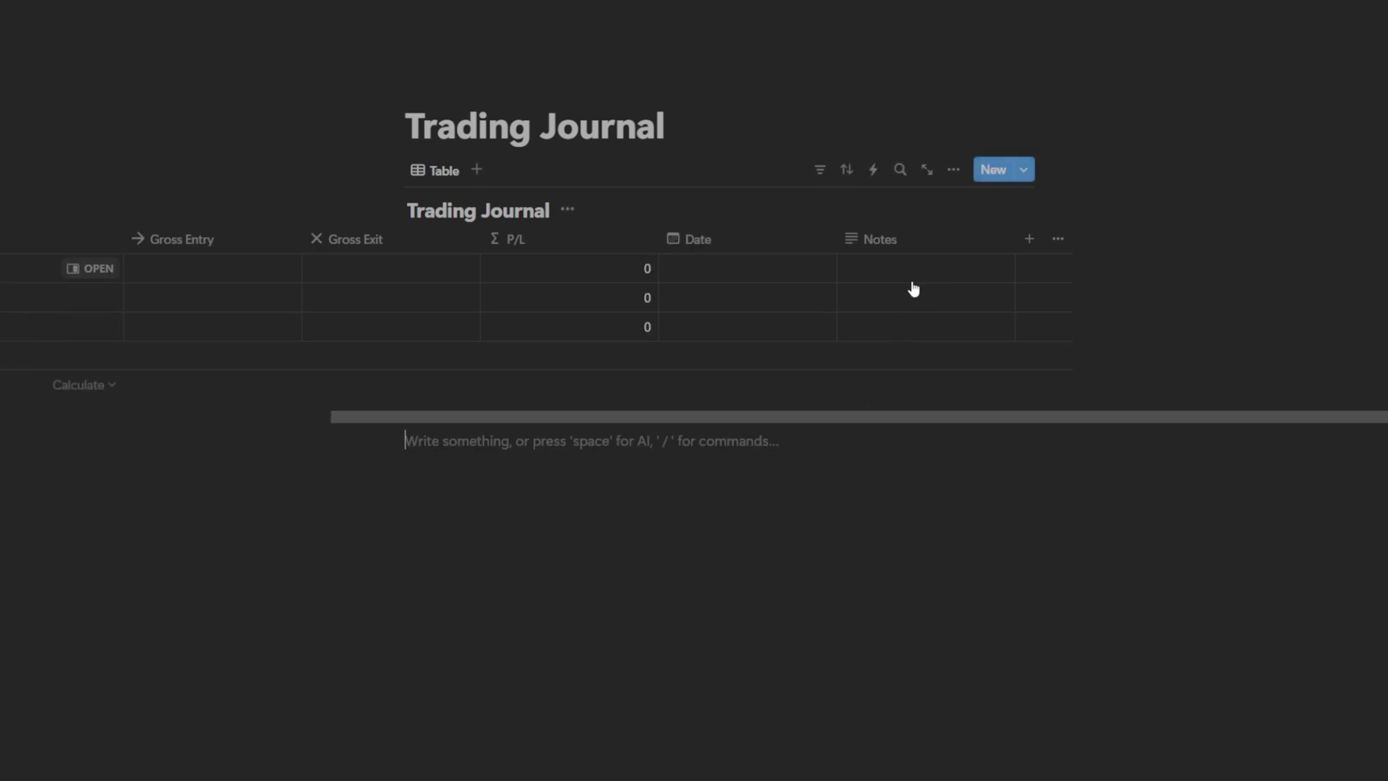
pyautogui.click(947, 270)
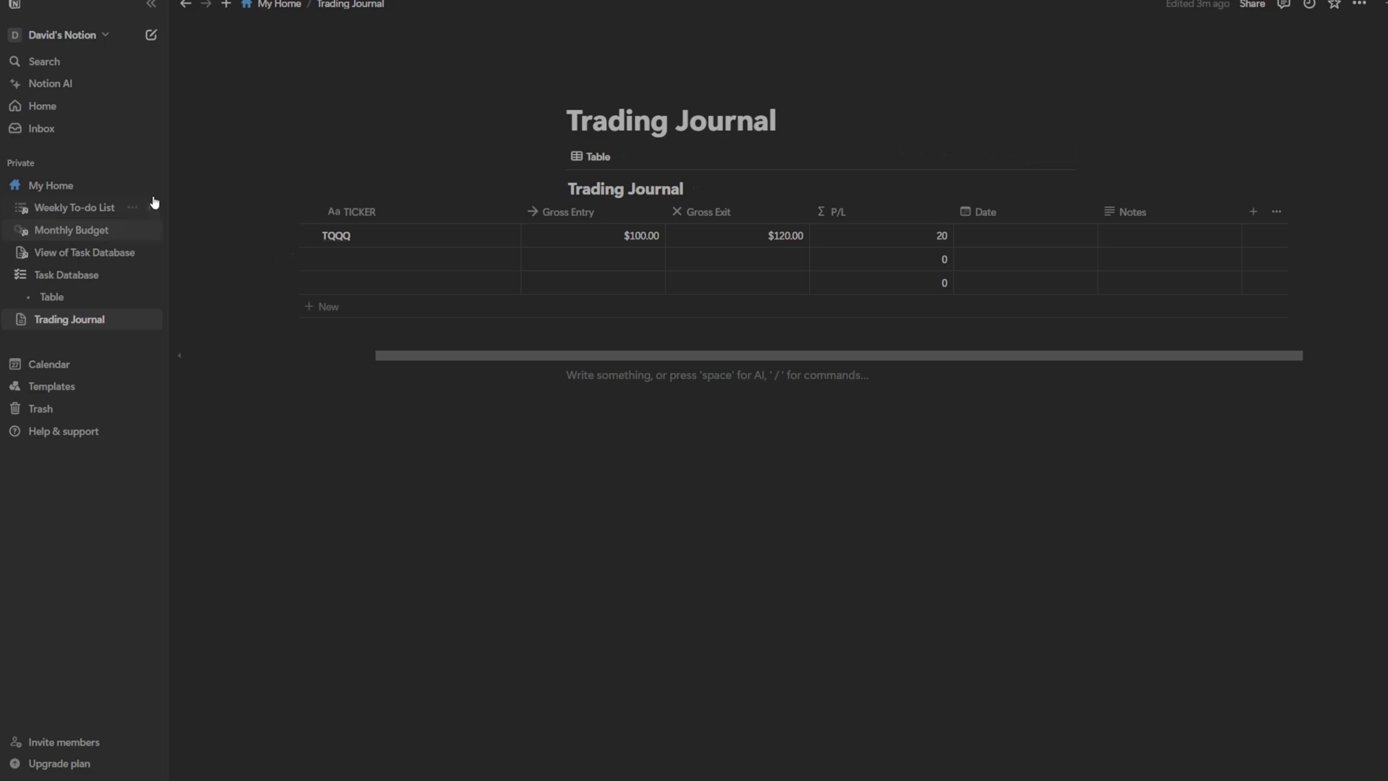
pyautogui.click(149, 185)
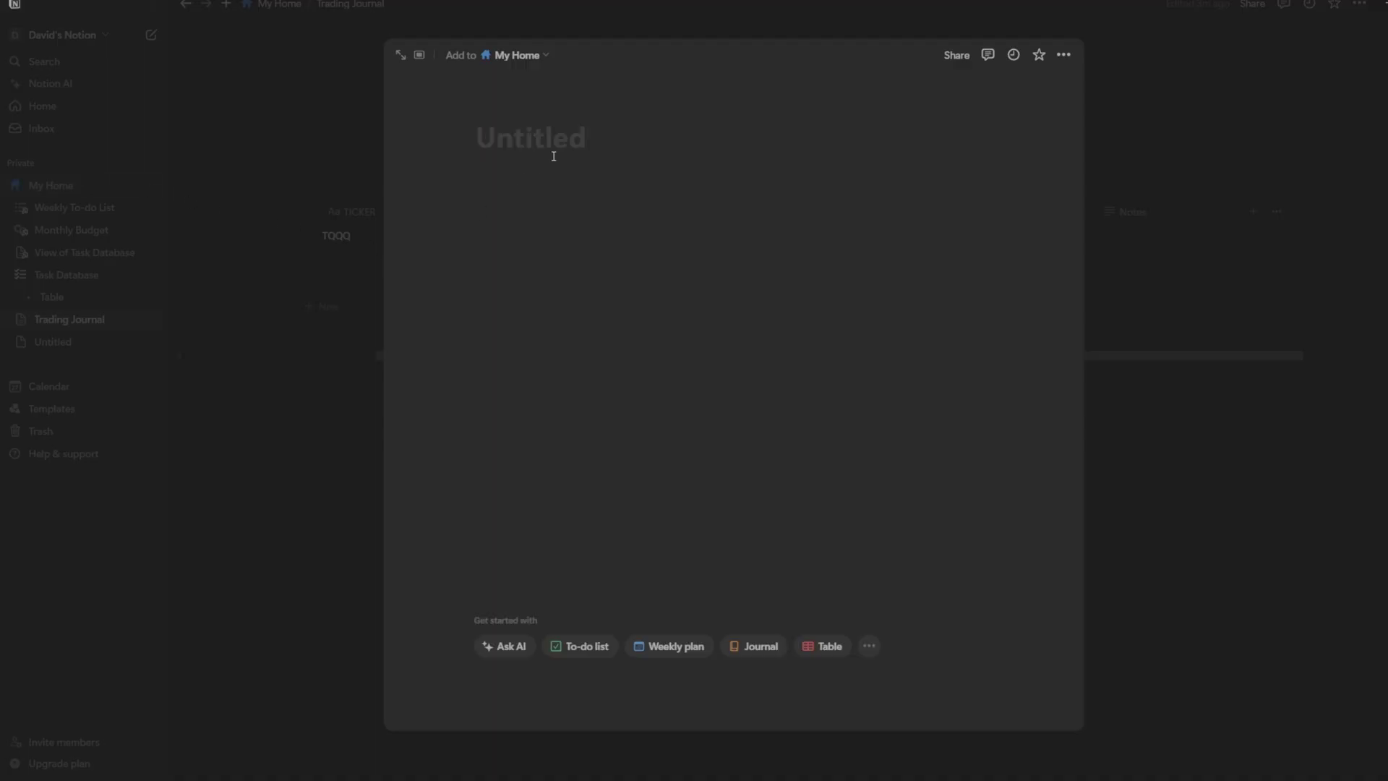
# - Title the new page 'Trading Summary' and insert a new table database named 'Trading Summary'
pyautogui.write('Trading Summary')
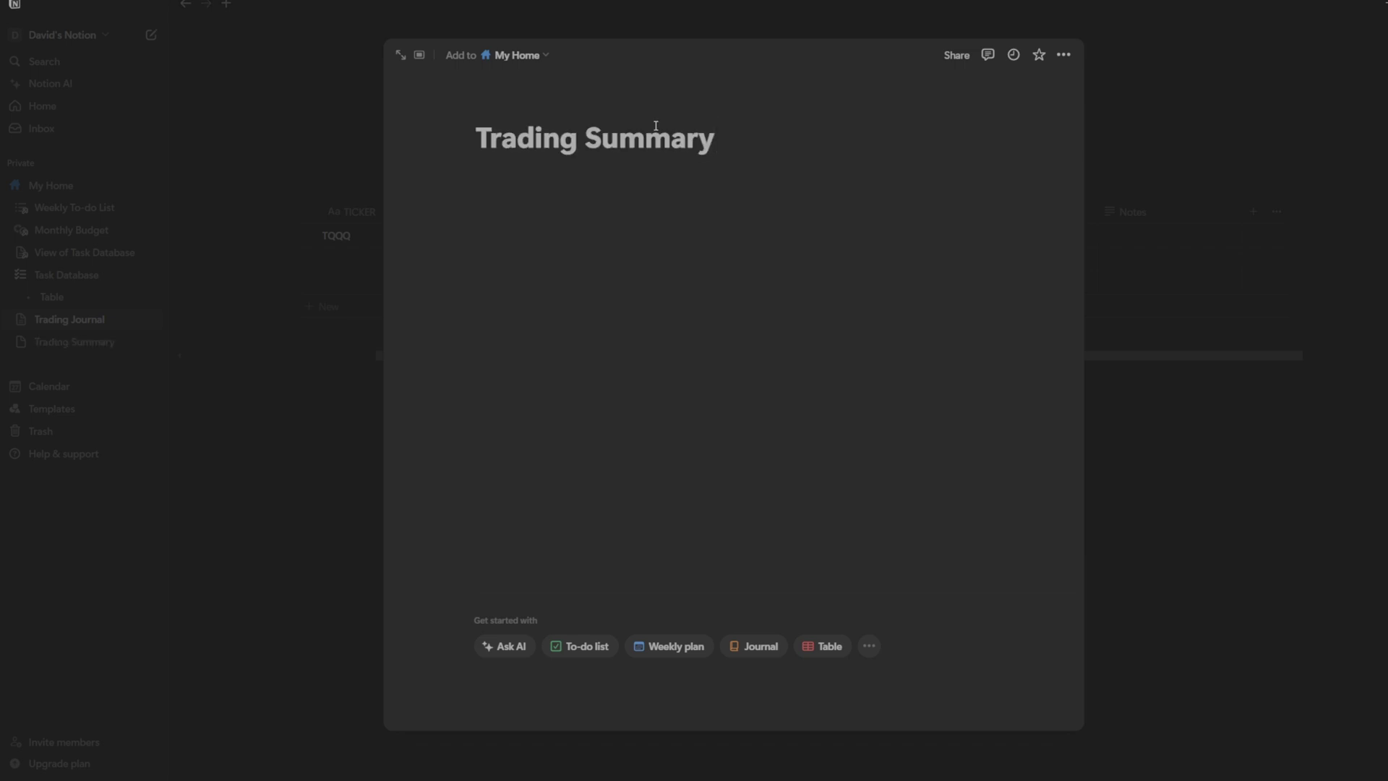
pyautogui.press('Return')
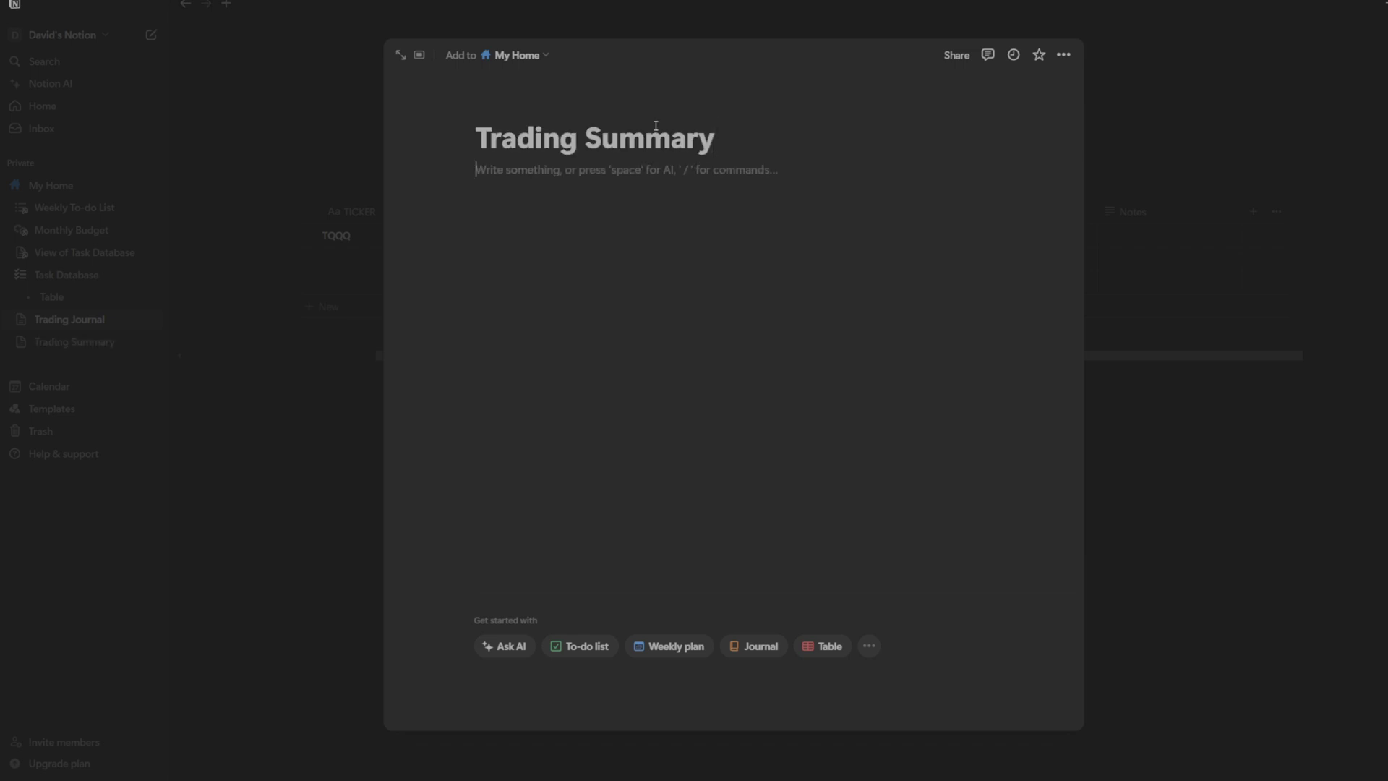
pyautogui.write('/table')
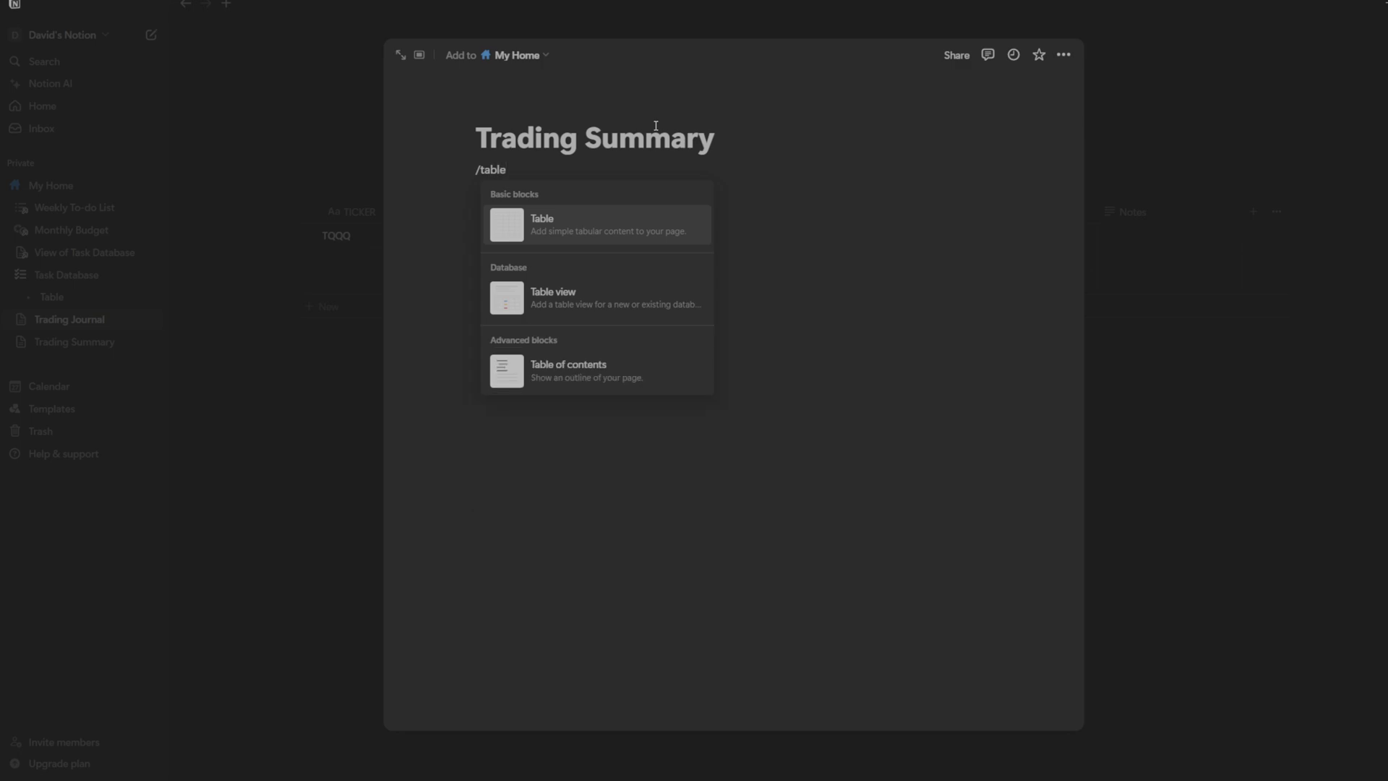
pyautogui.press('Down')
pyautogui.press('Return')
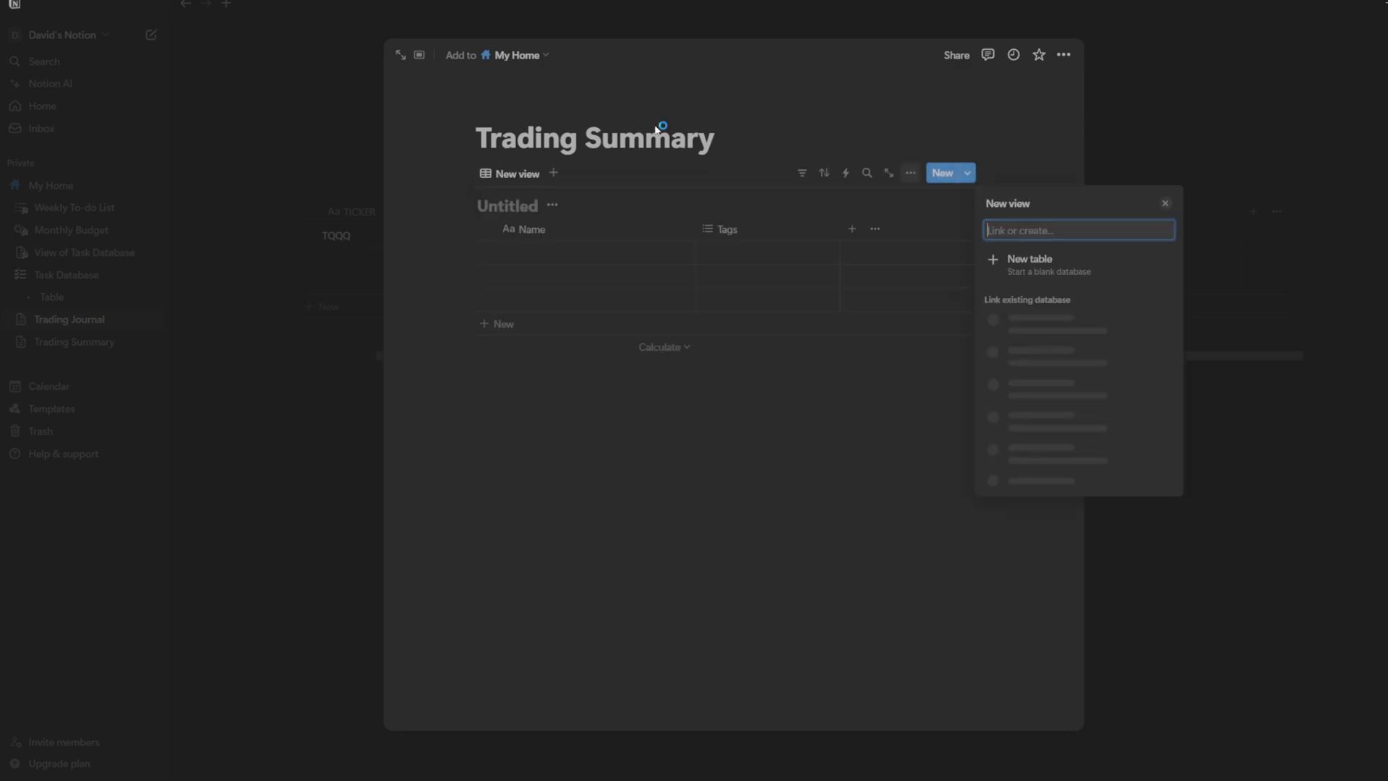
pyautogui.click(516, 207)
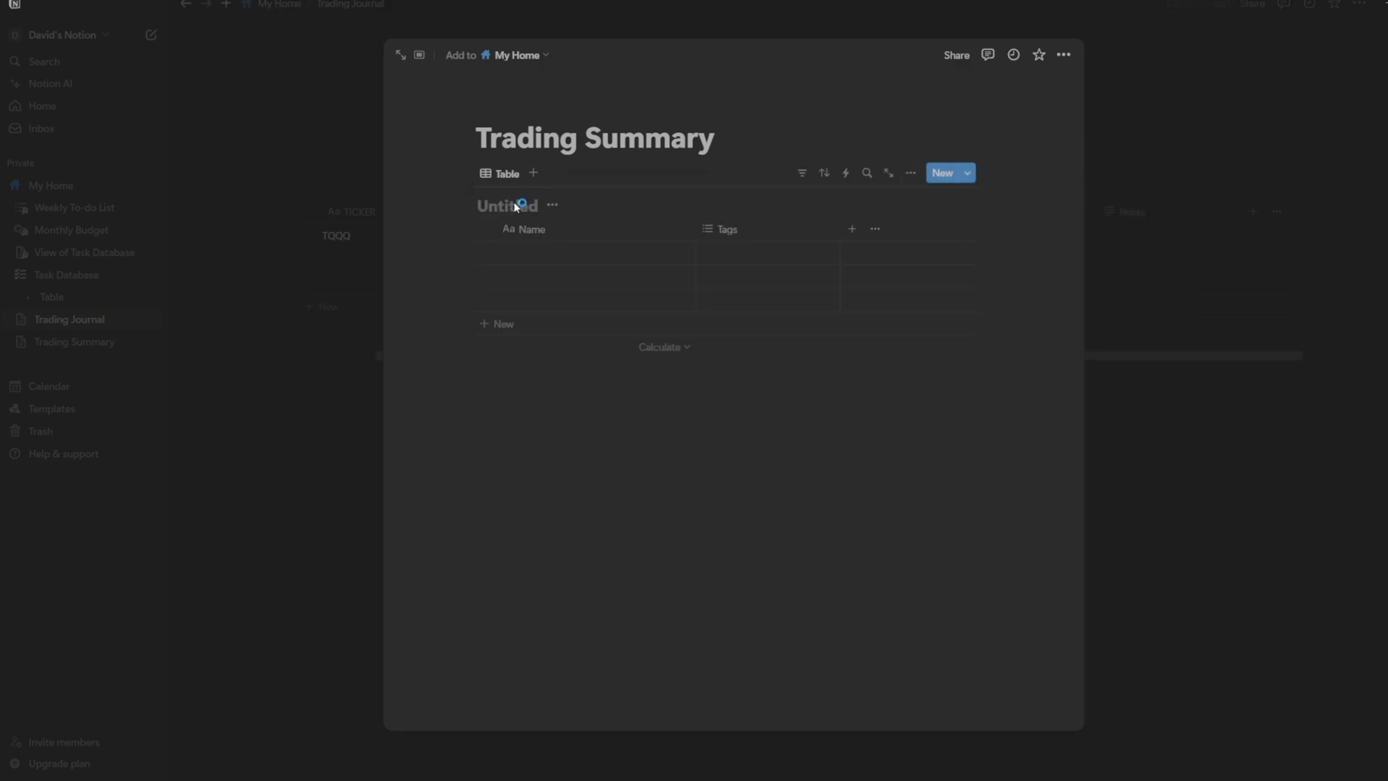
pyautogui.write('Trading Summary')
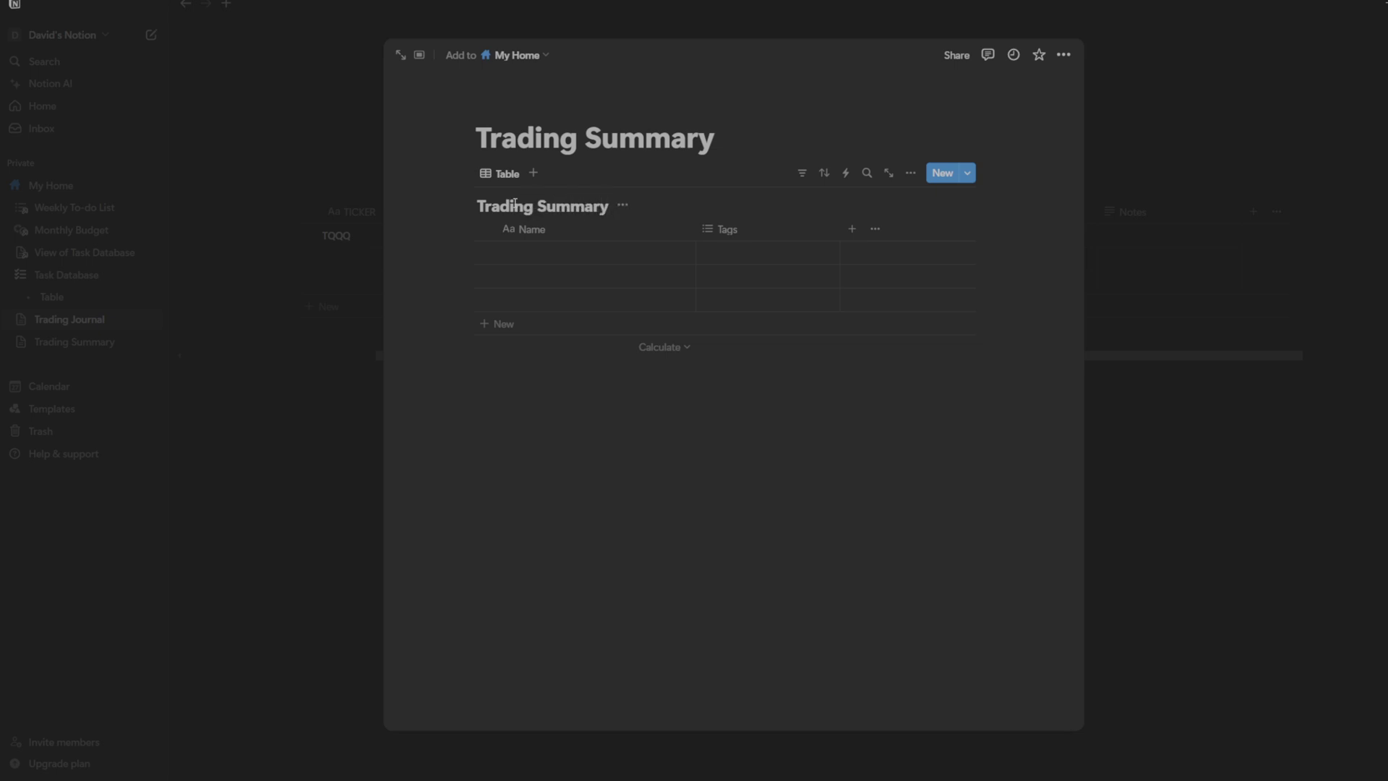
# - Rename the summary table's Name column to TICKER
pyautogui.click(535, 228)
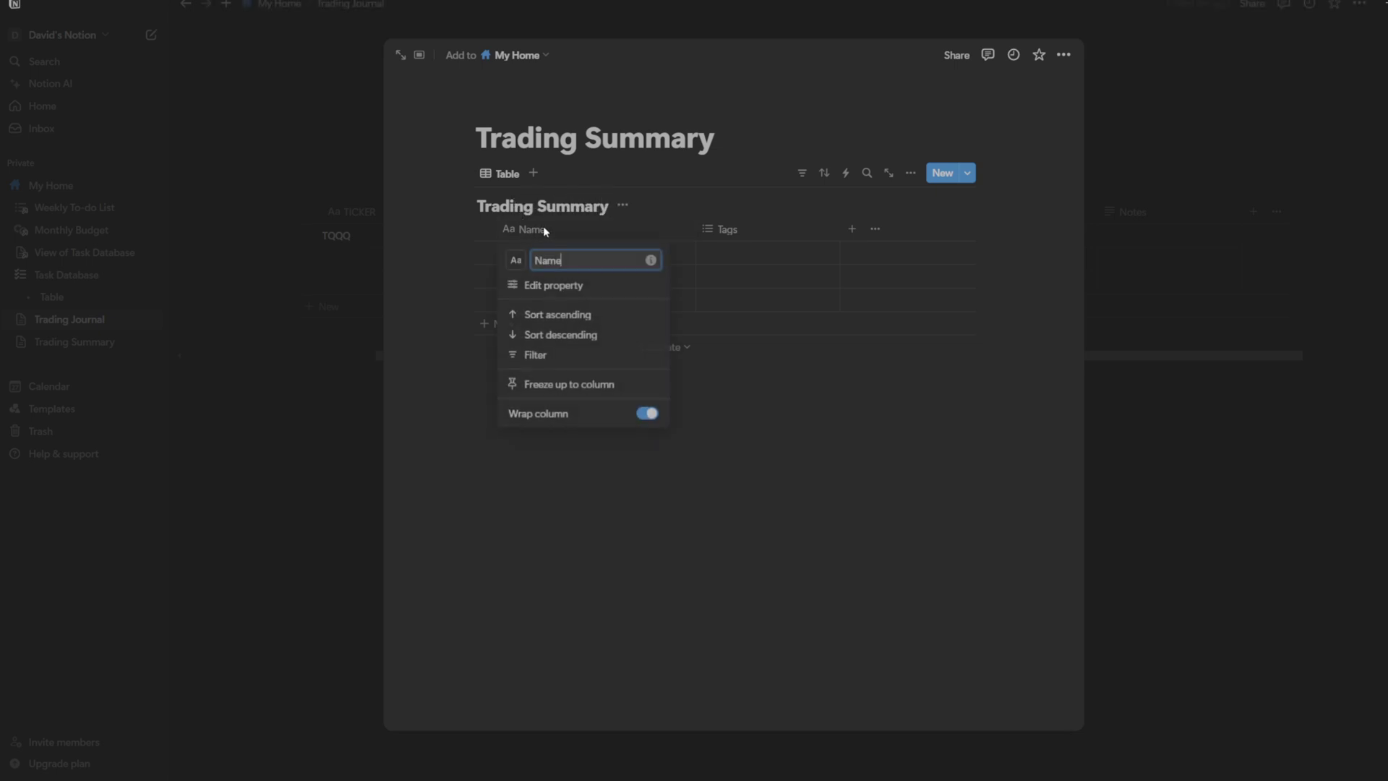
pyautogui.doubleClick(608, 259)
pyautogui.write('TICKER')
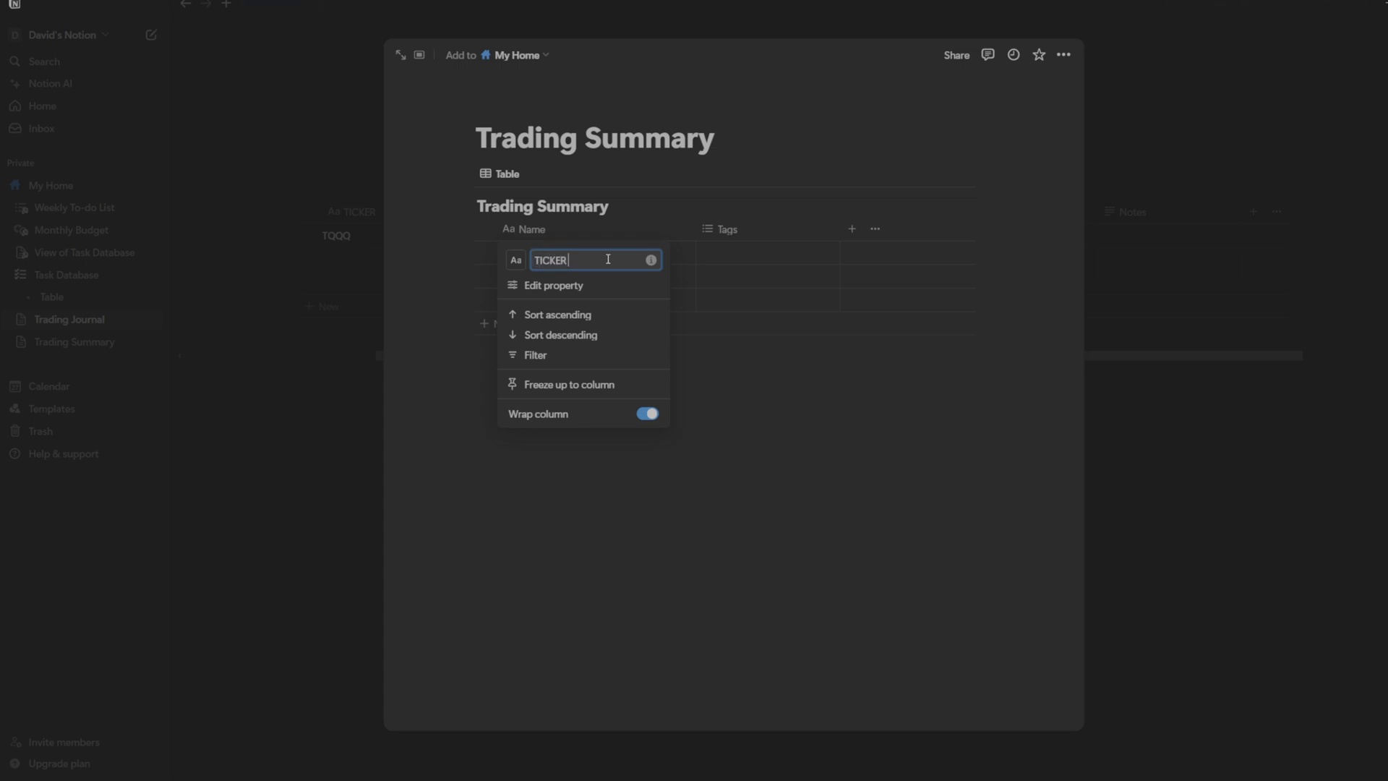
pyautogui.click(748, 232)
pyautogui.click(748, 232)
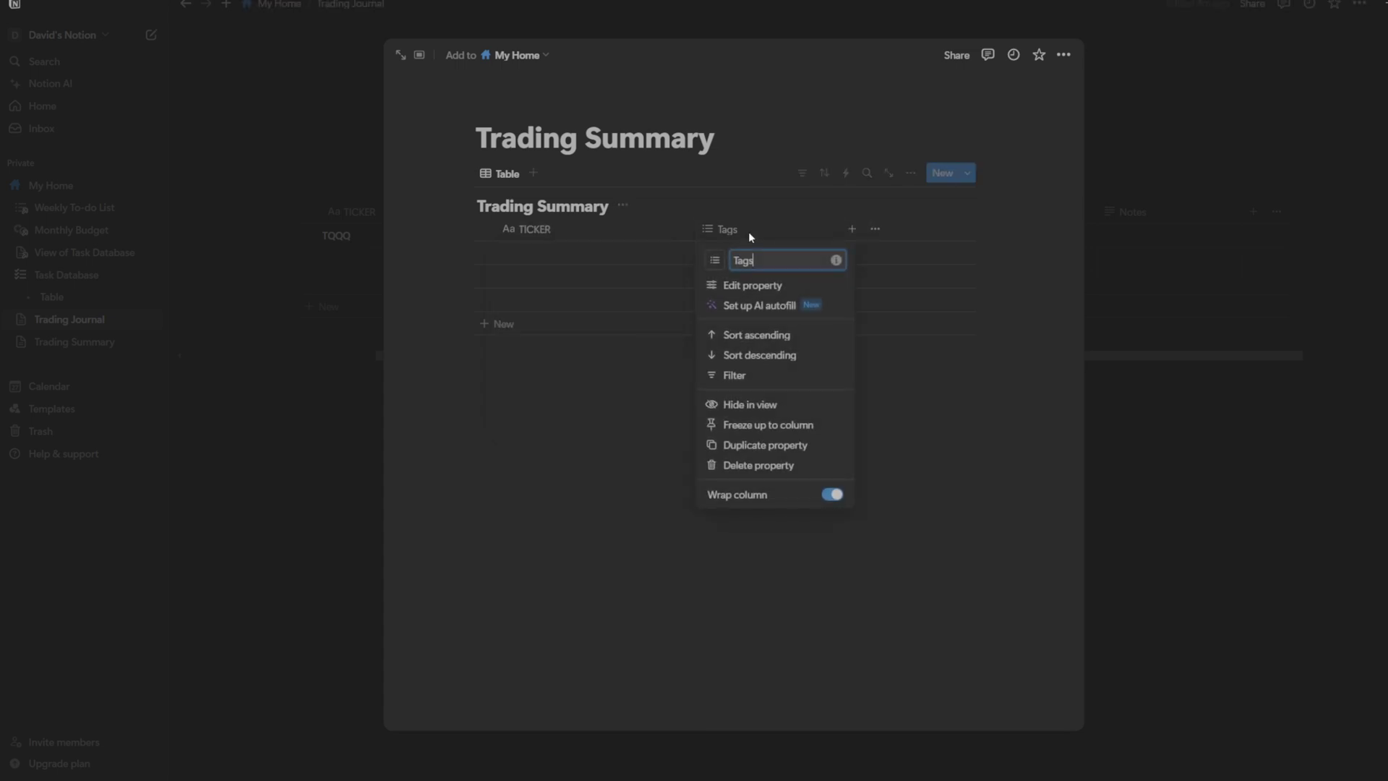
# - Make Tags a two-way relation to Trading Journal named 'Ticker Link'
pyautogui.click(765, 289)
pyautogui.click(1115, 260)
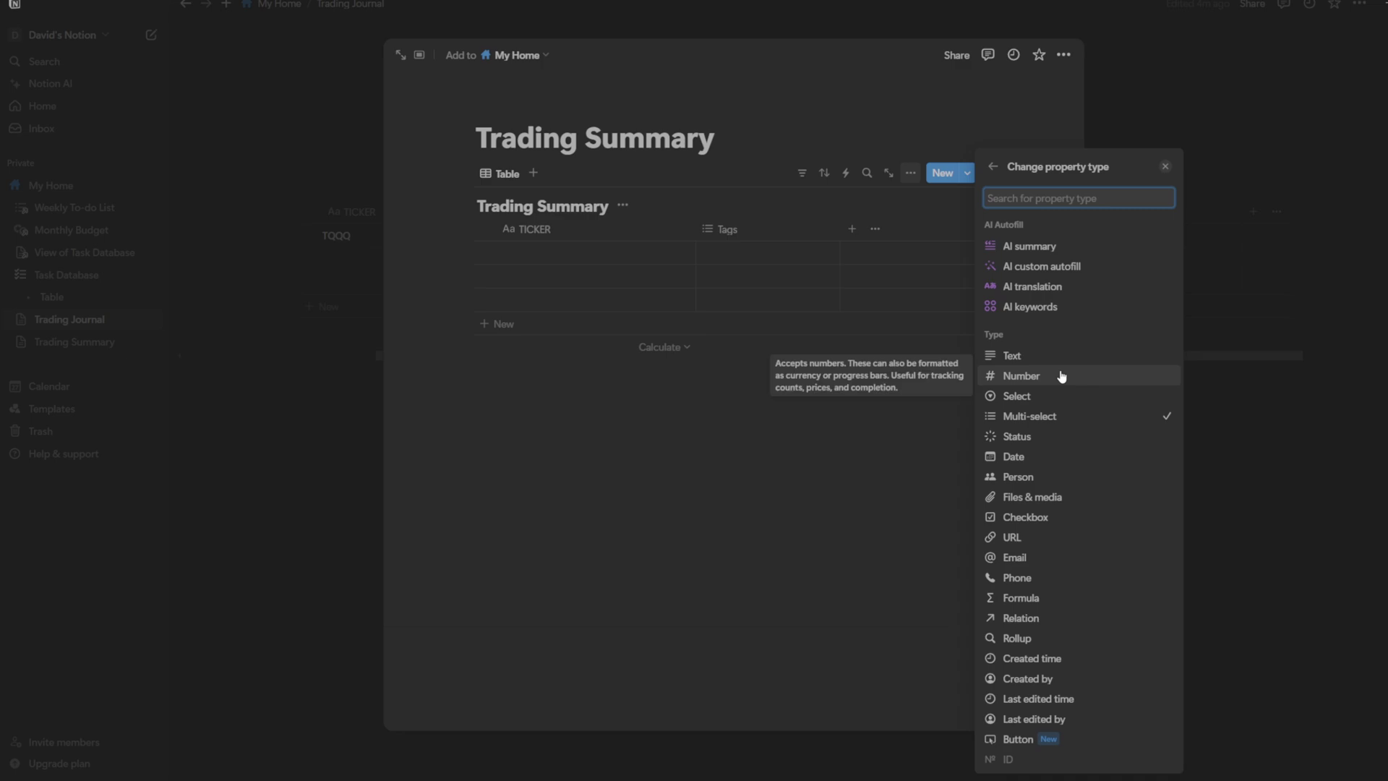
pyautogui.click(1056, 626)
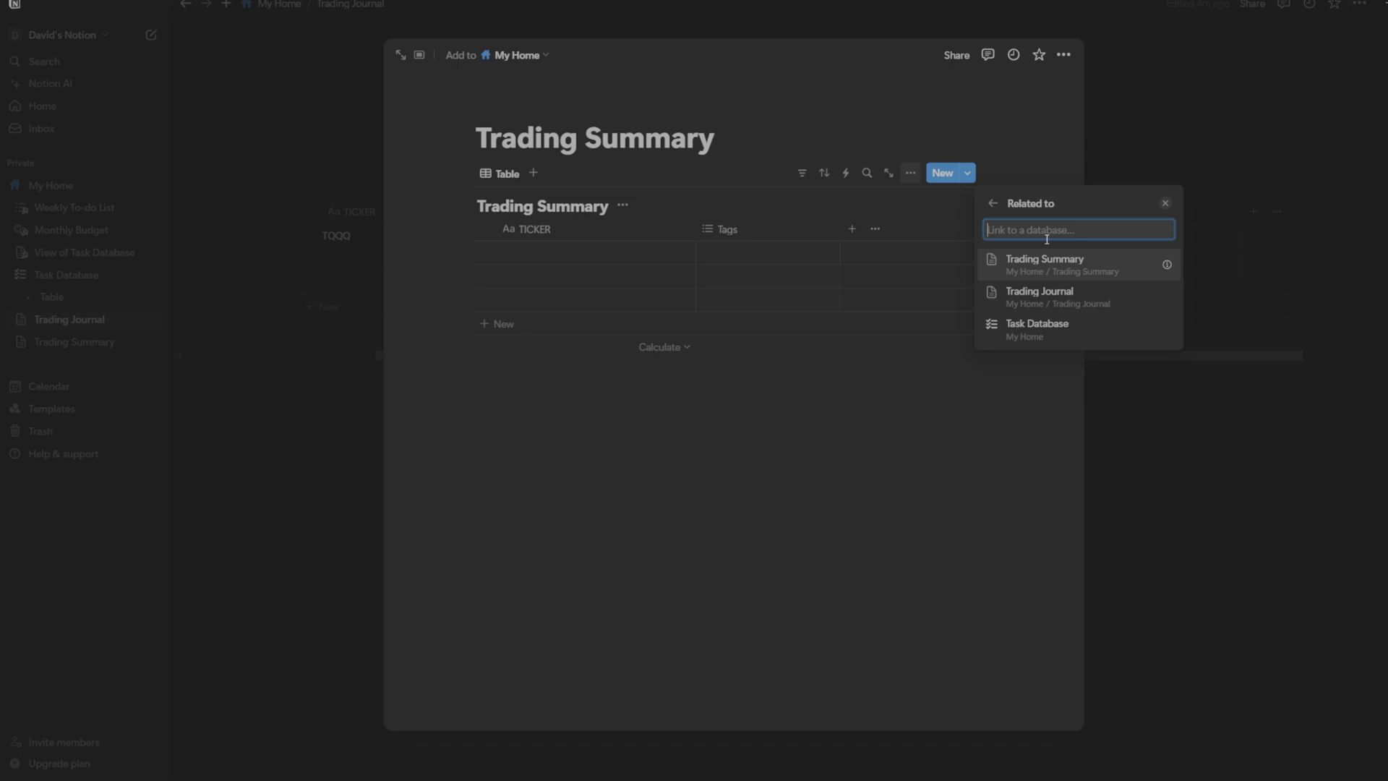
pyautogui.click(1055, 298)
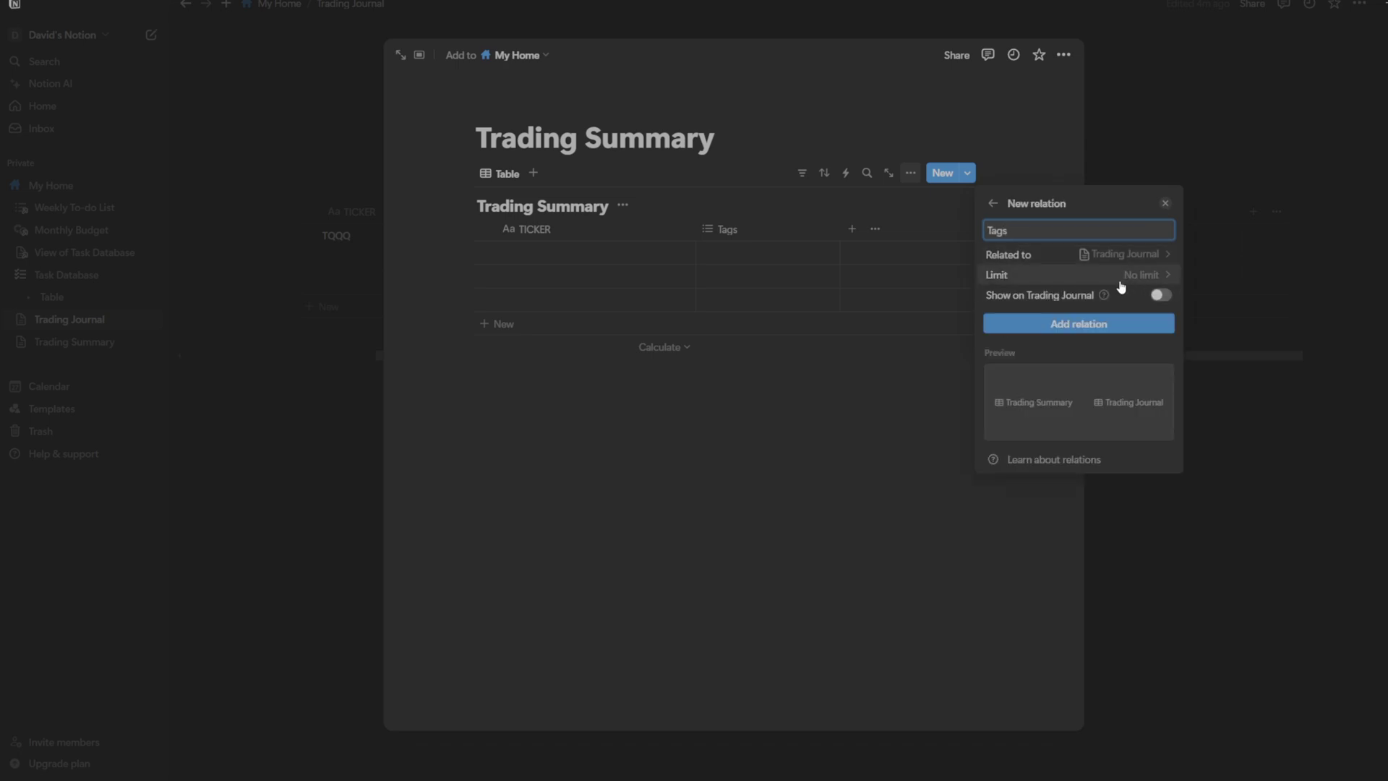
pyautogui.click(1161, 297)
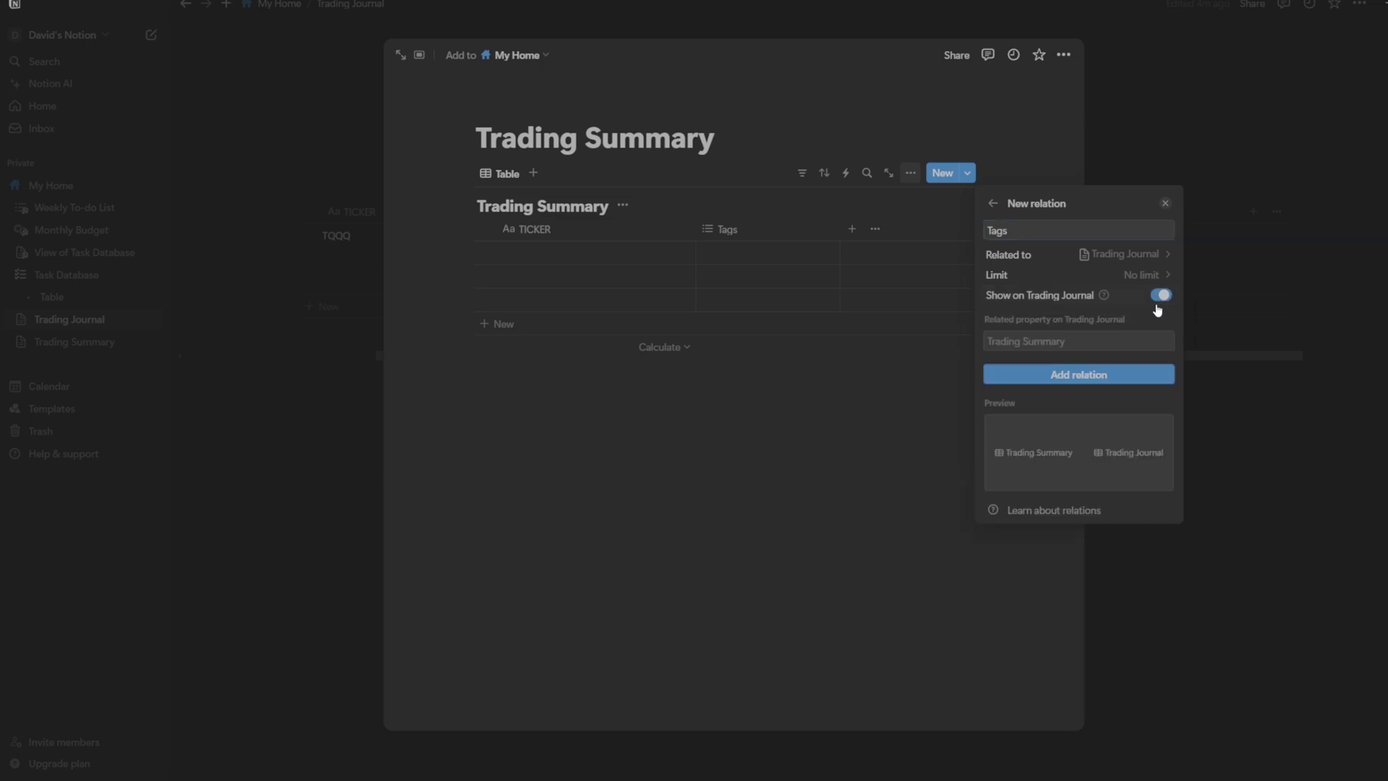
pyautogui.click(1087, 376)
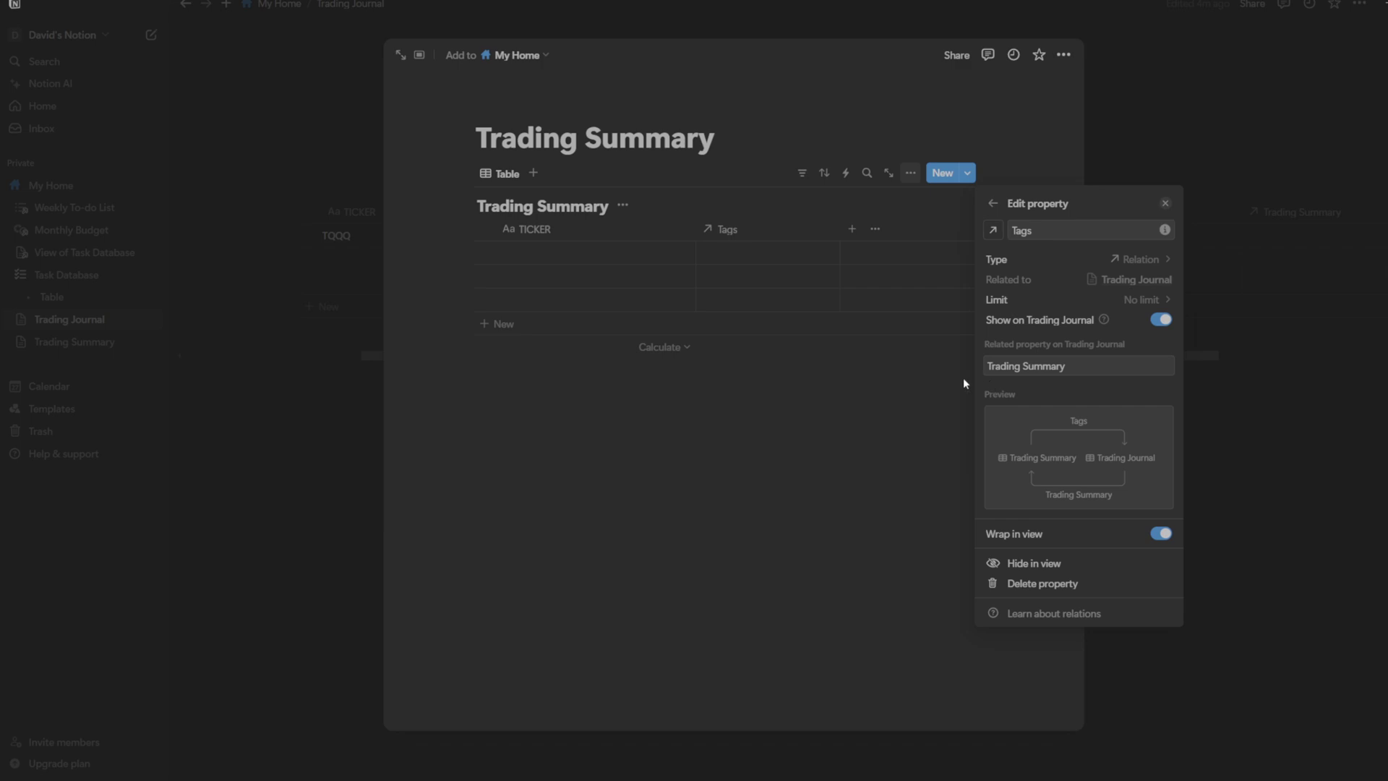
pyautogui.doubleClick(1066, 231)
pyautogui.write('Ticker Link')
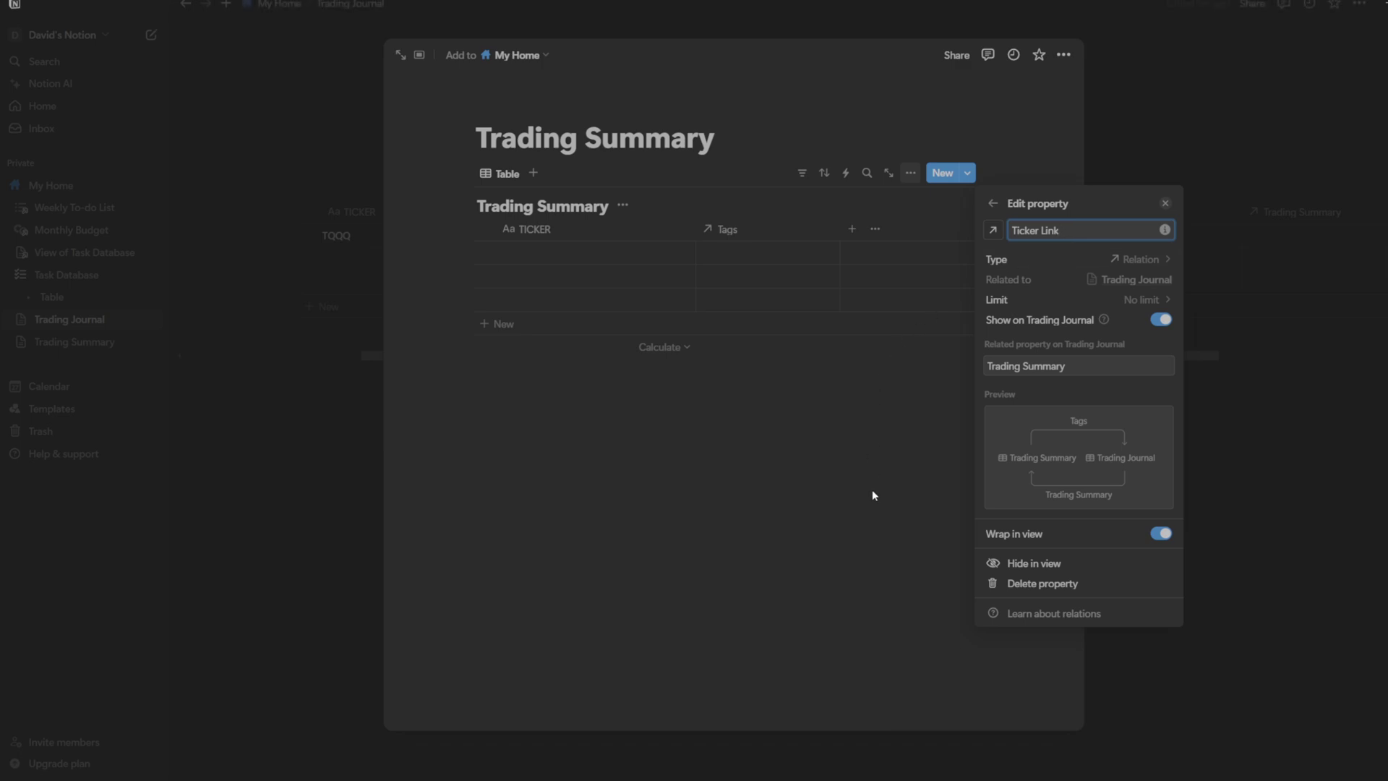
pyautogui.click(871, 488)
# - Return to Trading Journal, check the new relation cell, then reopen the Trading Summary page
pyautogui.click(771, 249)
pyautogui.press('Escape')
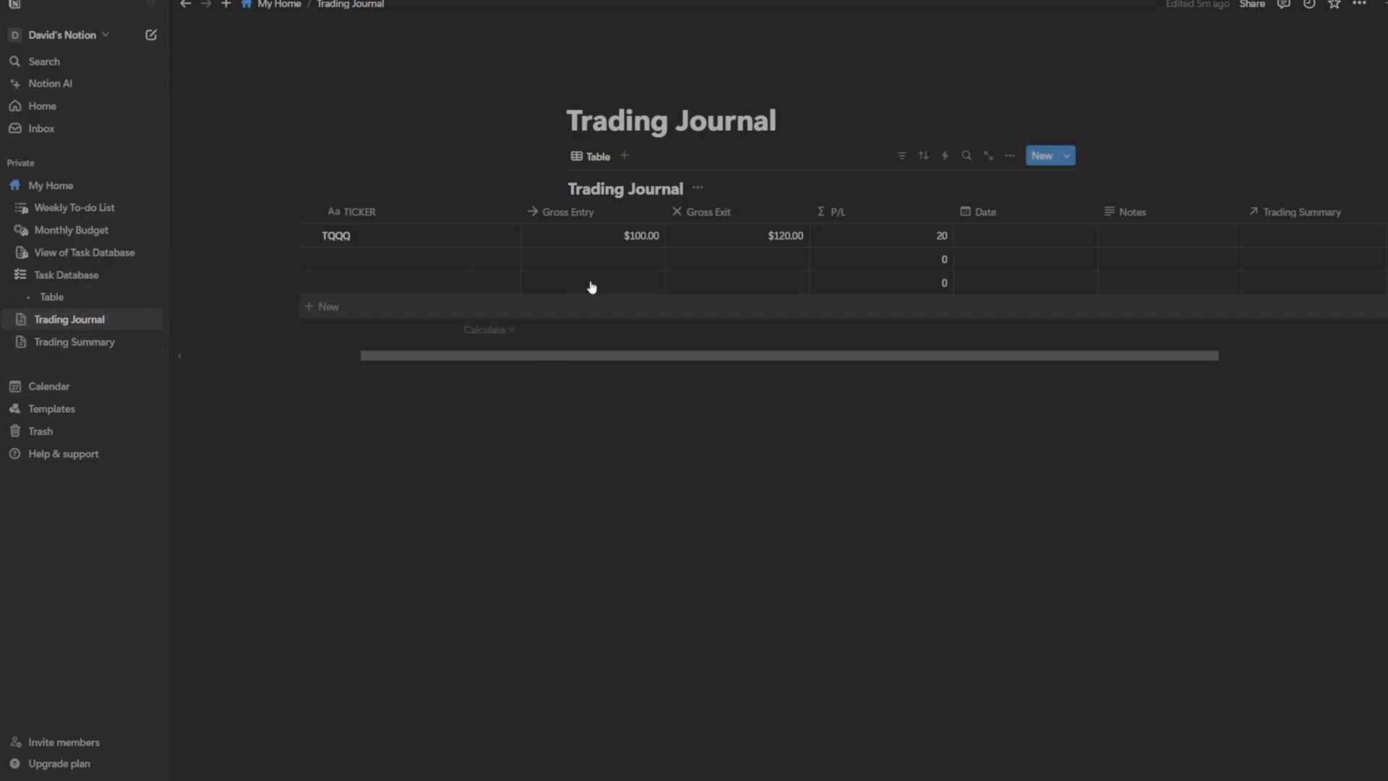
pyautogui.click(1294, 235)
pyautogui.click(1122, 294)
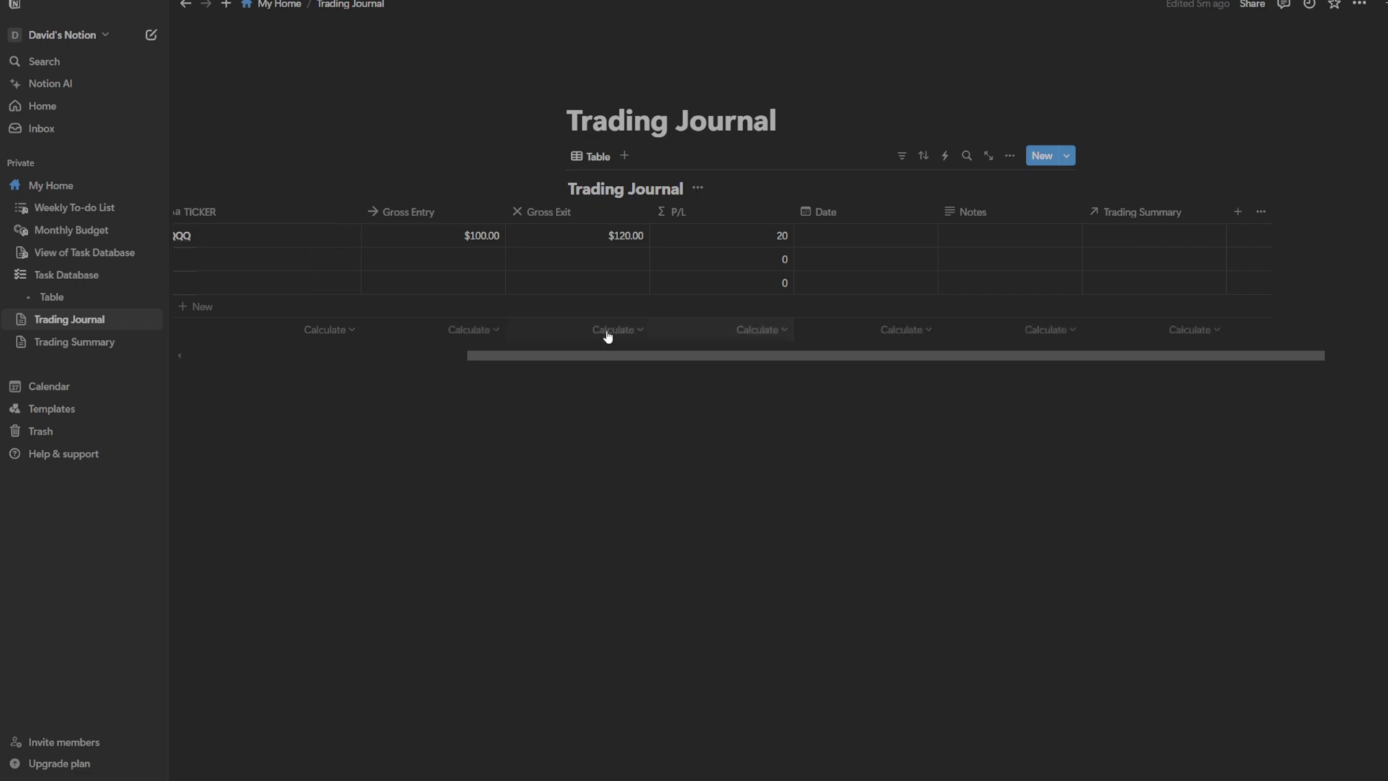
pyautogui.click(101, 345)
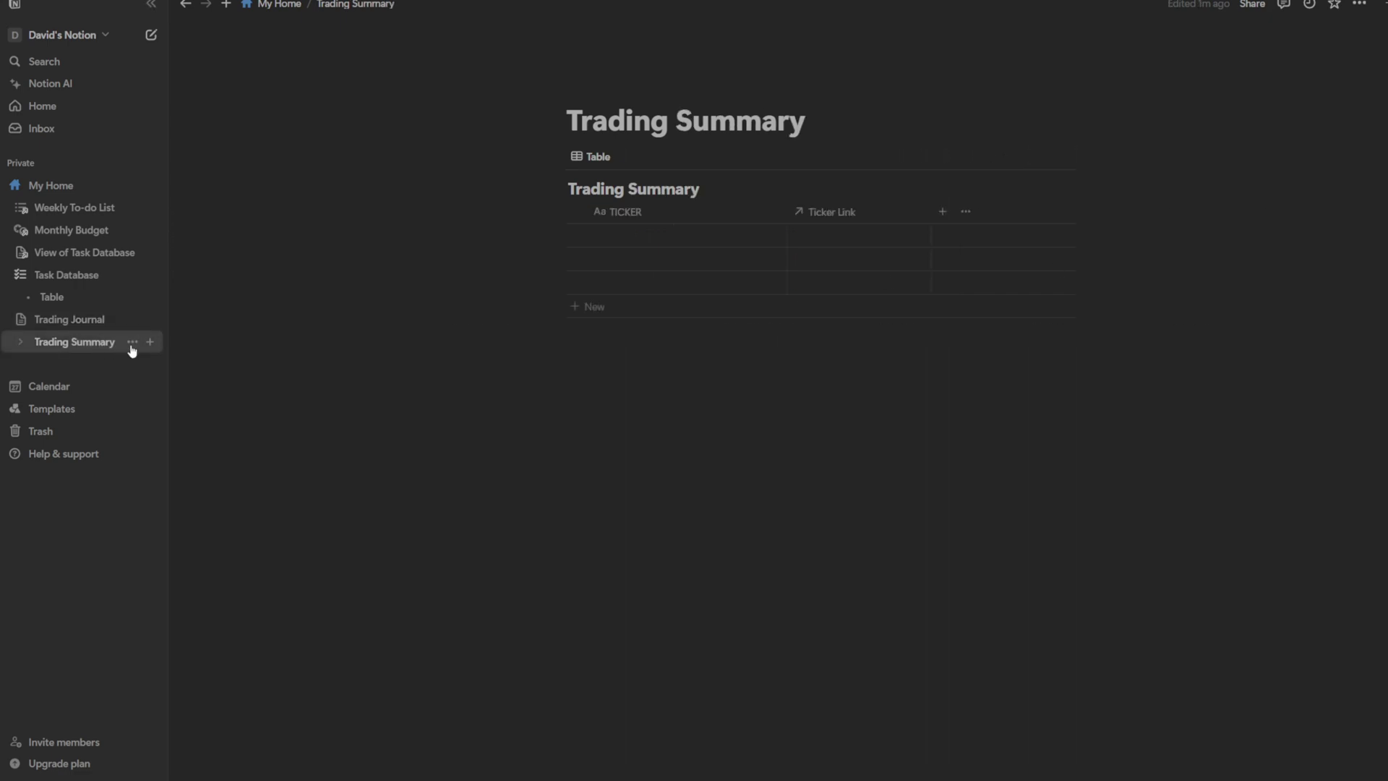
# - Enter TQQQ, SQQQ and NVDA in the first three TICKER cells, replacing a mistyped GUSH
pyautogui.click(669, 250)
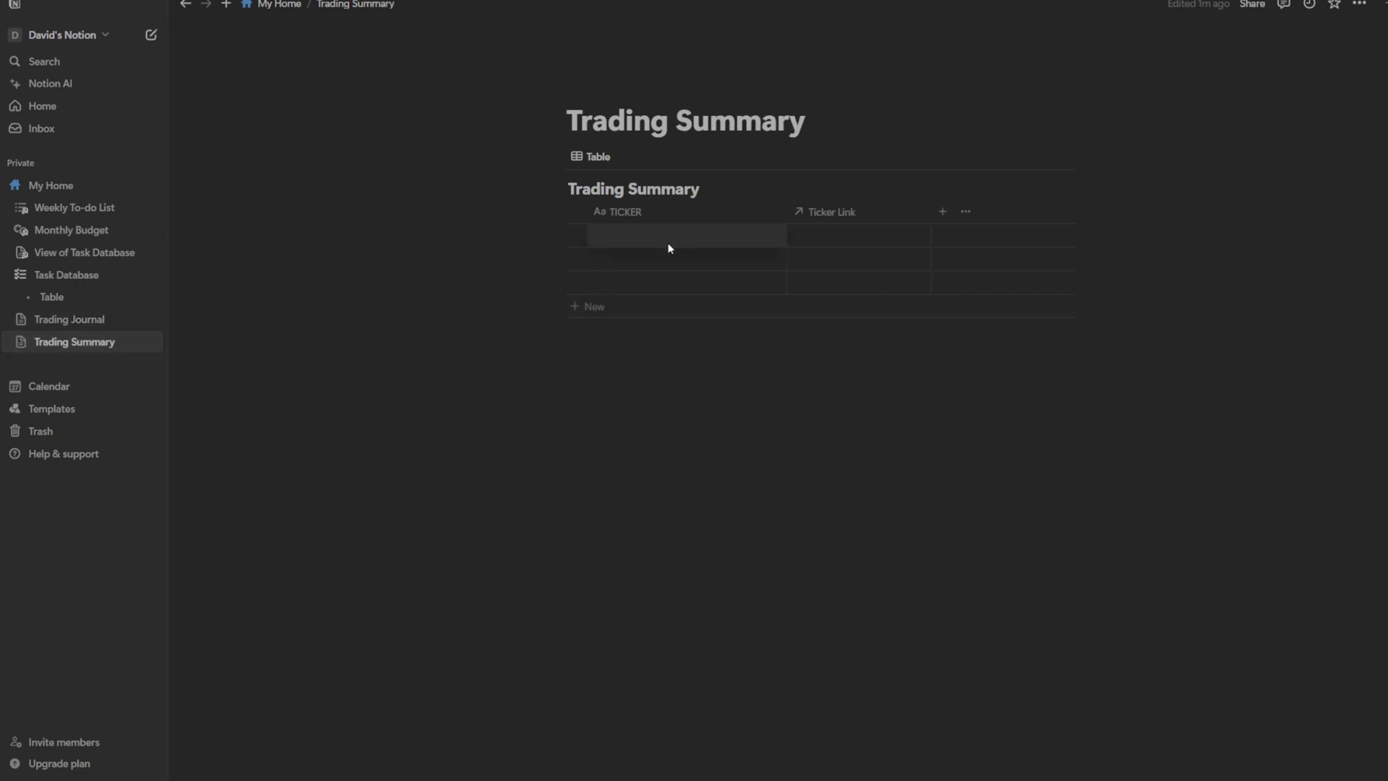
pyautogui.write('TQQQ')
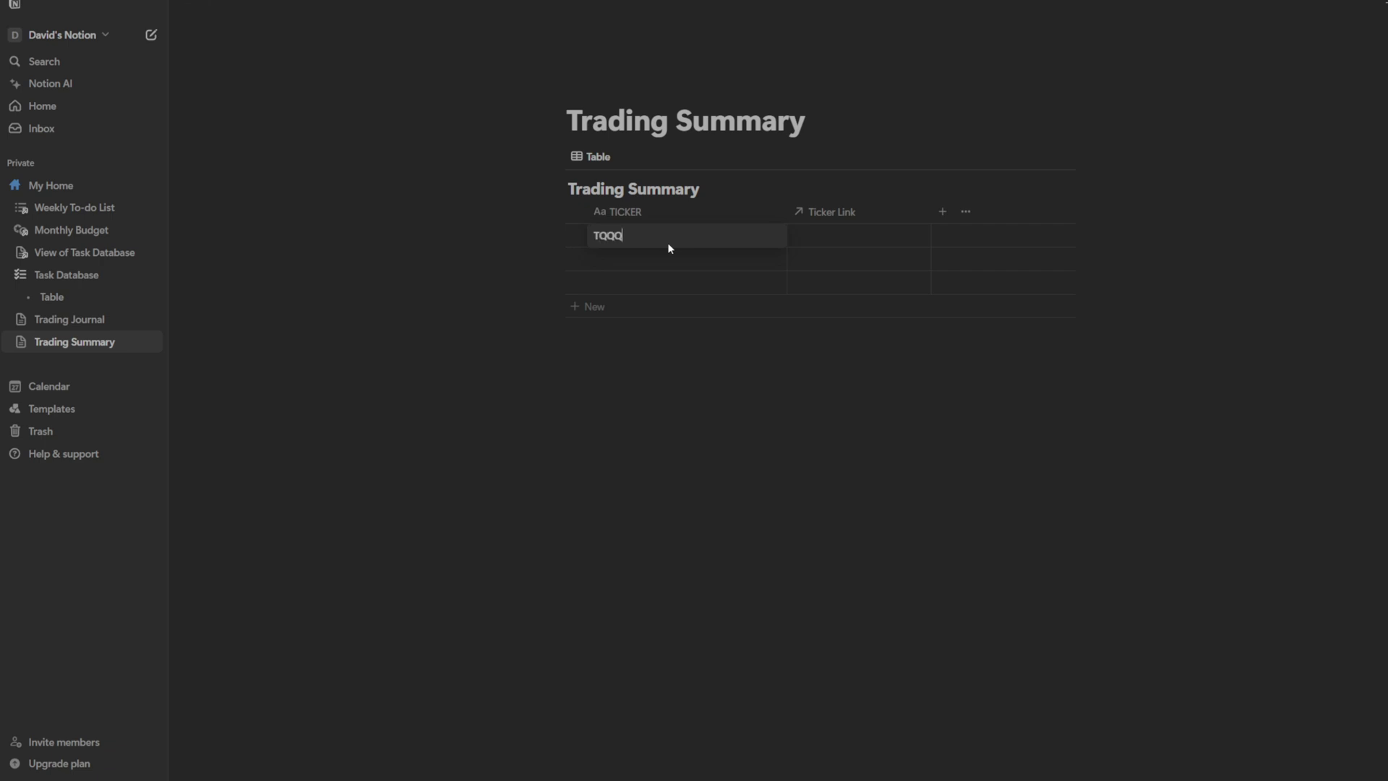
pyautogui.press('Return')
pyautogui.write('SQQQ')
pyautogui.press('Return')
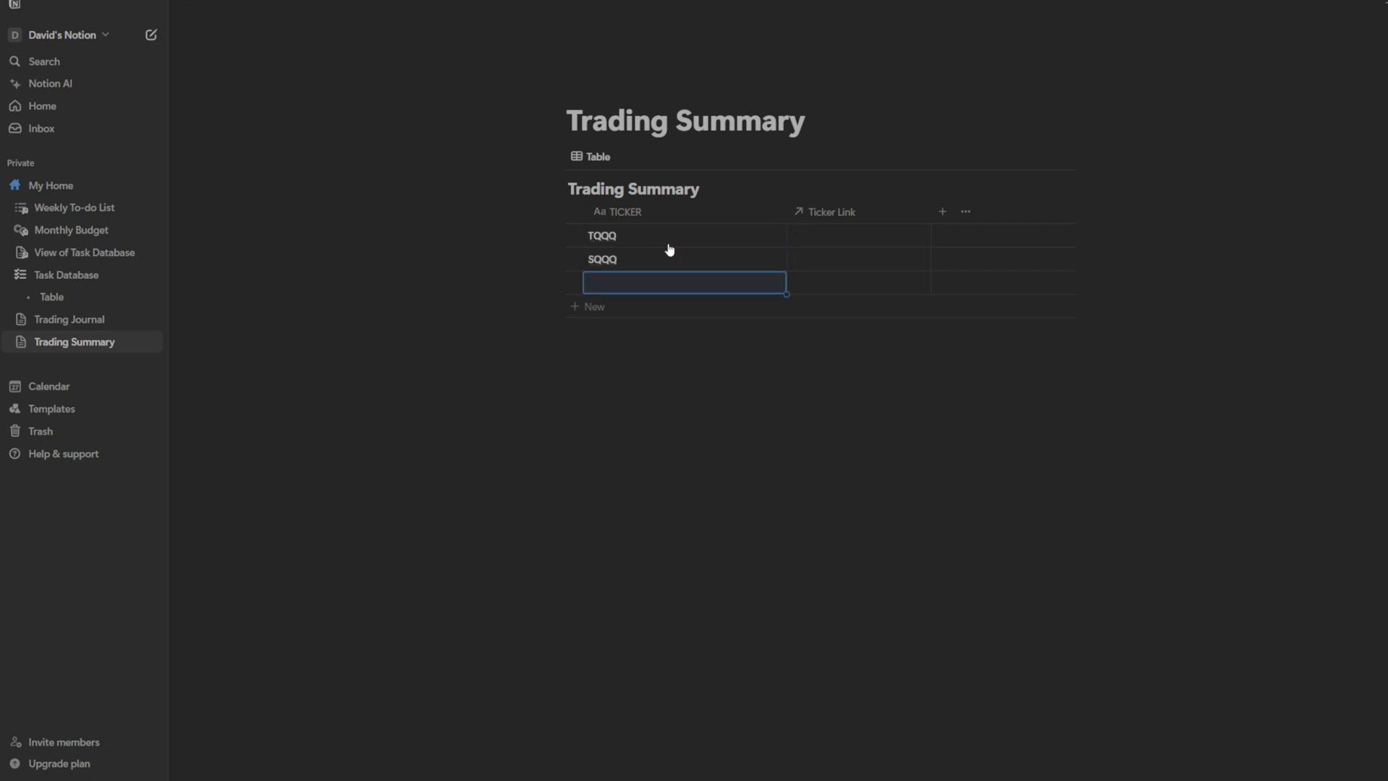
pyautogui.write('GUSH')
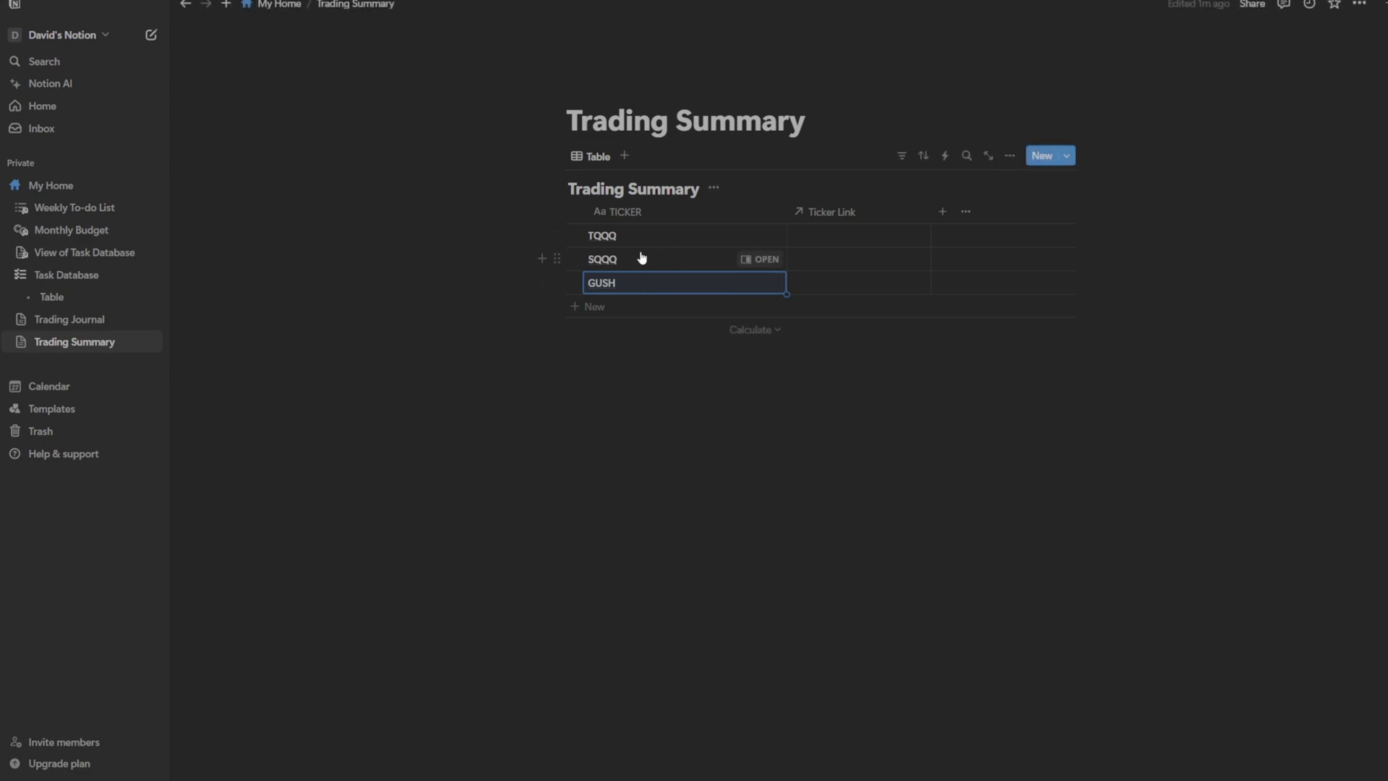
pyautogui.press('Escape')
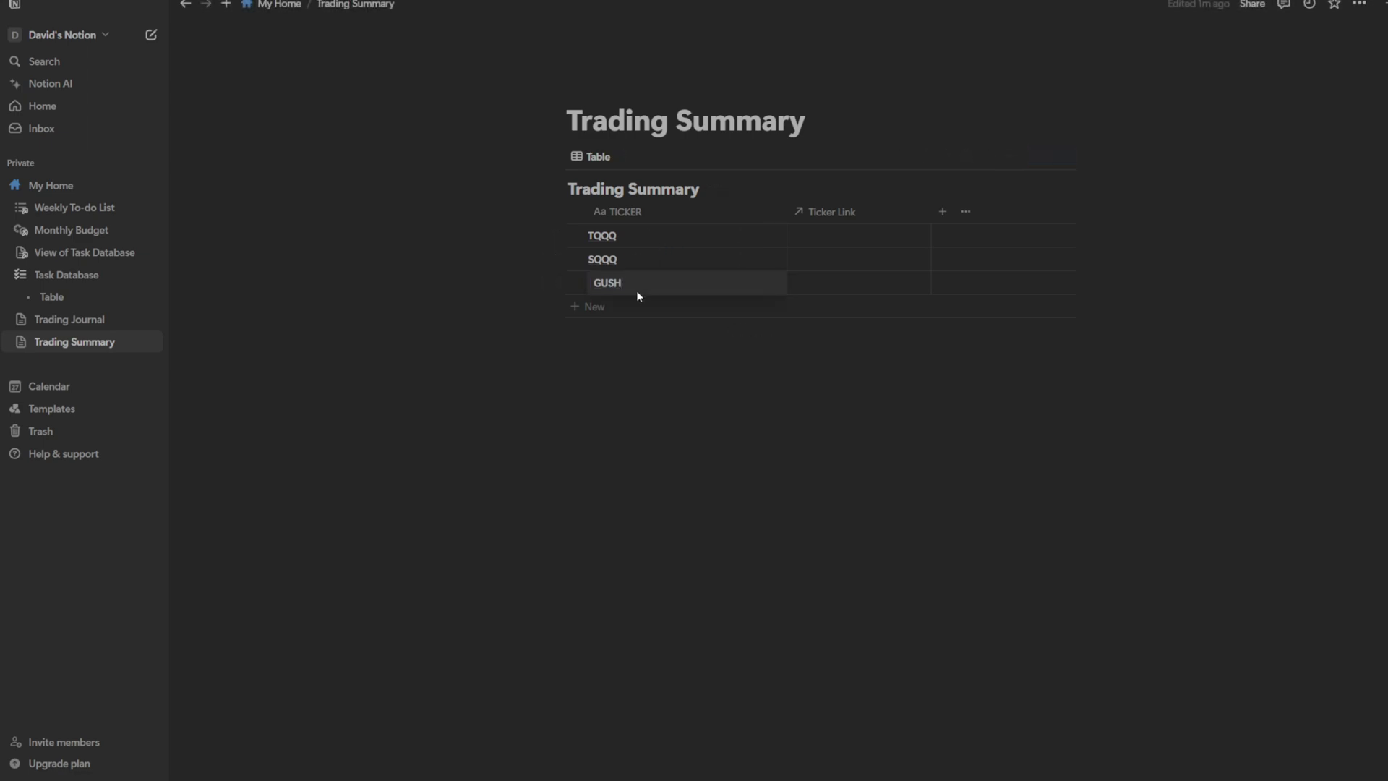
pyautogui.press('BackSpace')
pyautogui.press('BackSpace')
pyautogui.press('BackSpace')
pyautogui.press('BackSpace')
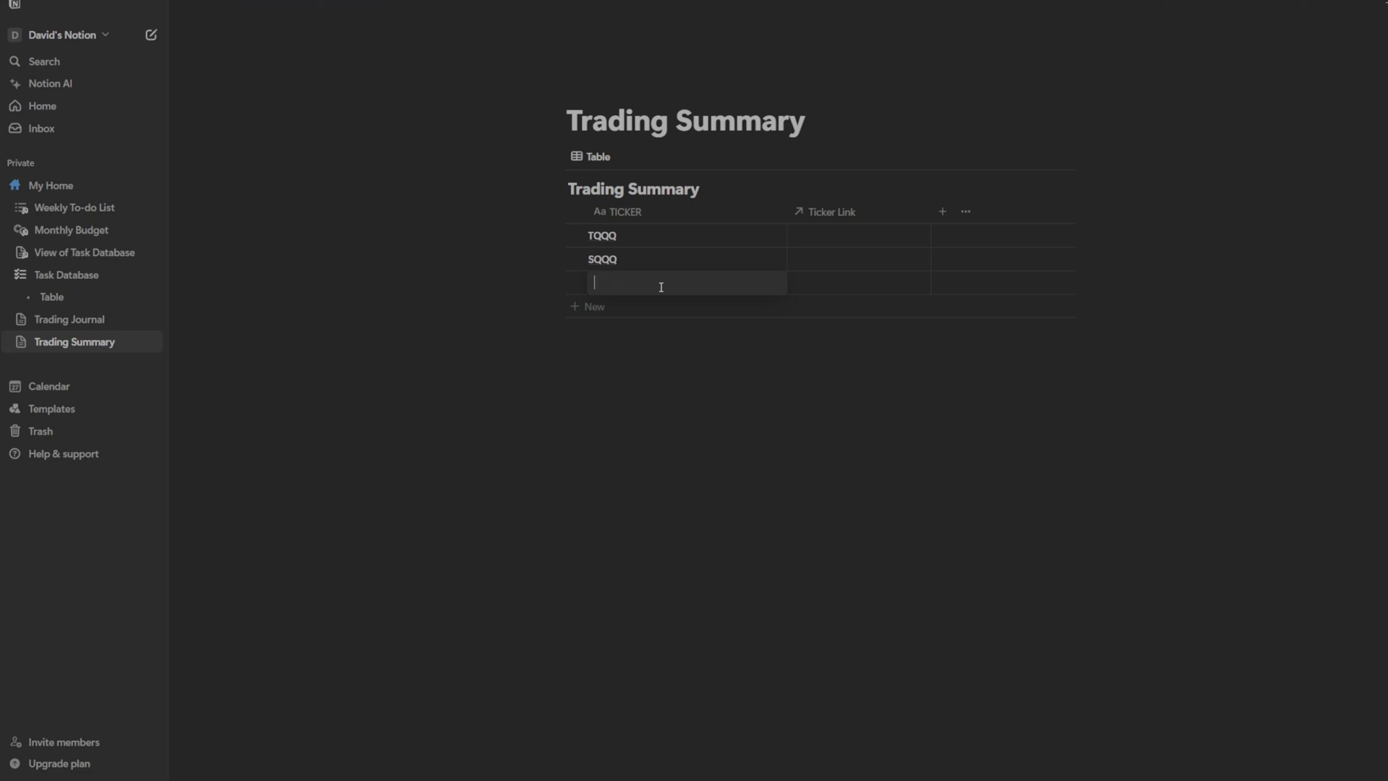
pyautogui.write('NVDA')
pyautogui.press('Escape')
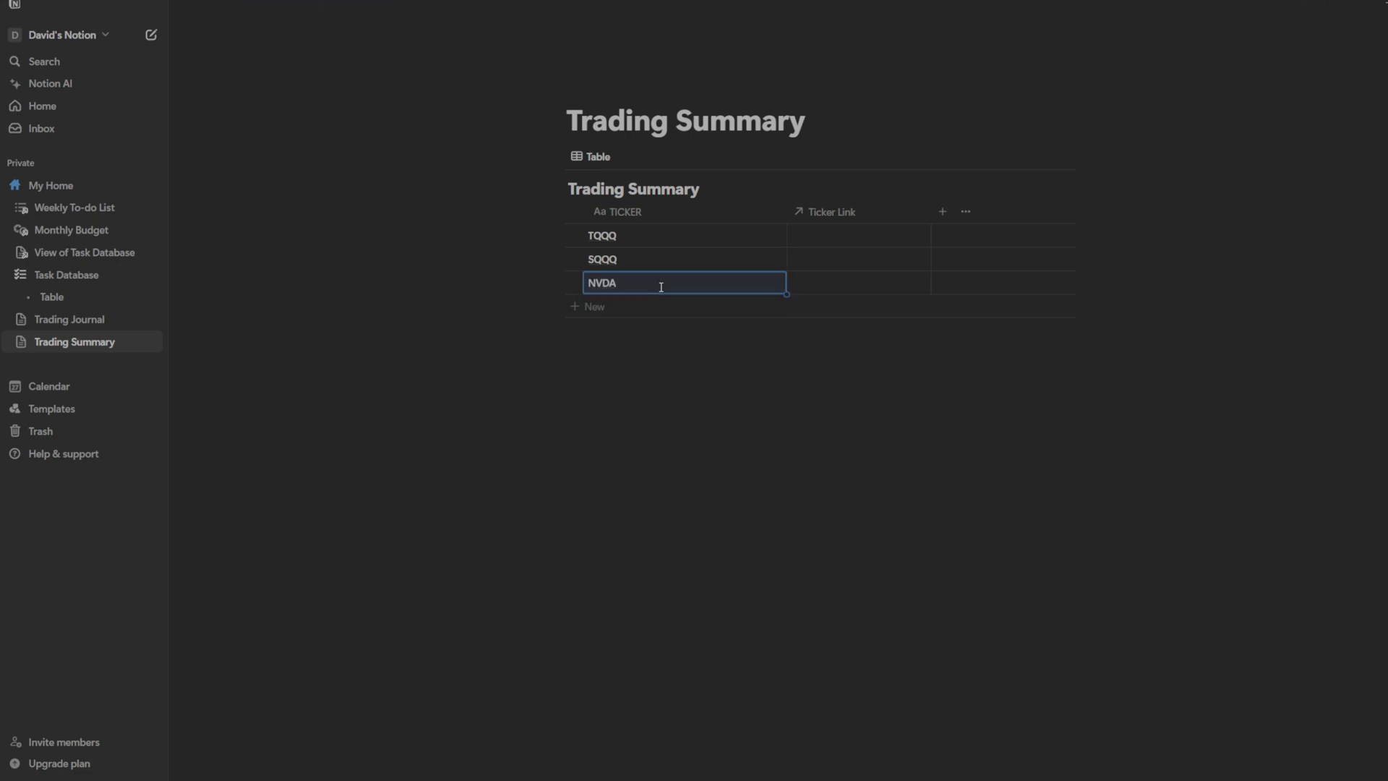
# - Add two more rows with the tickers META and AMZN
pyautogui.click(630, 306)
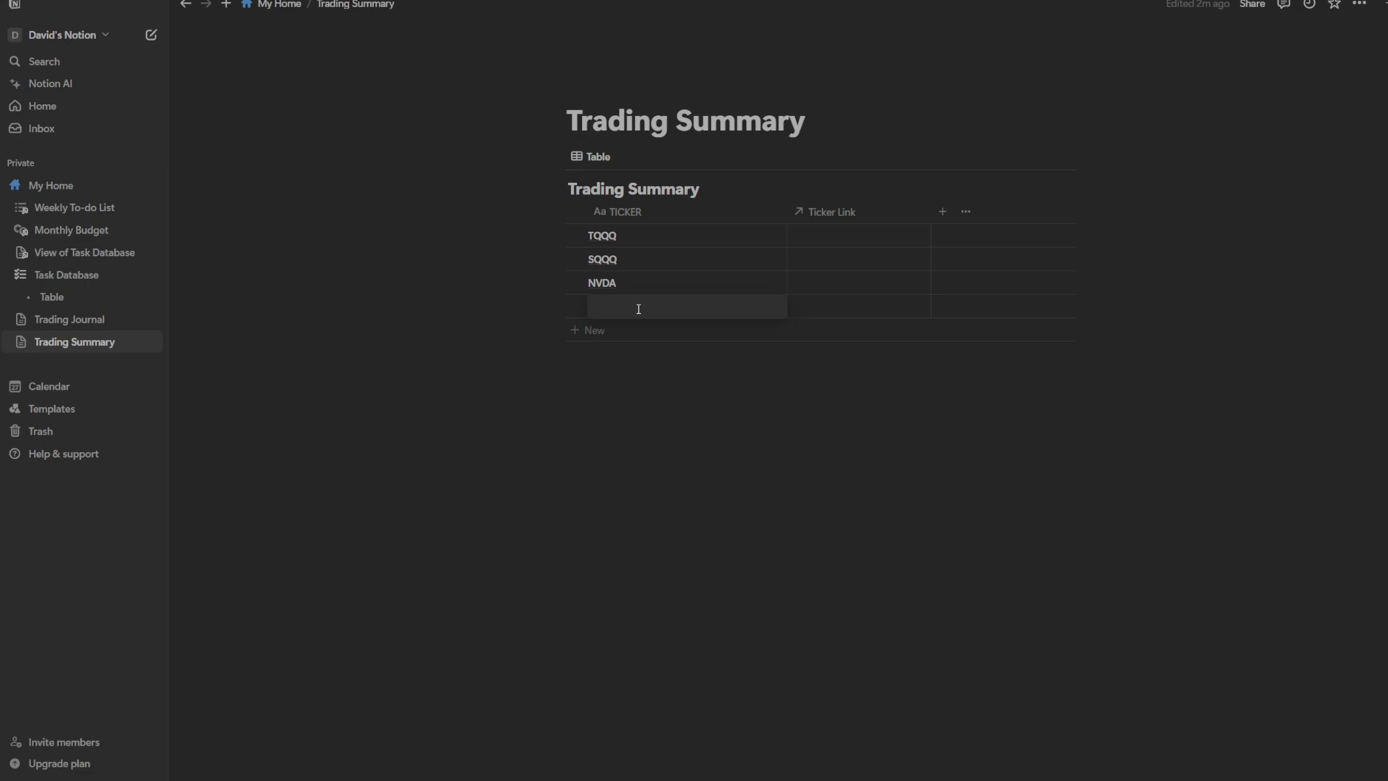
pyautogui.write('META')
pyautogui.press('Escape')
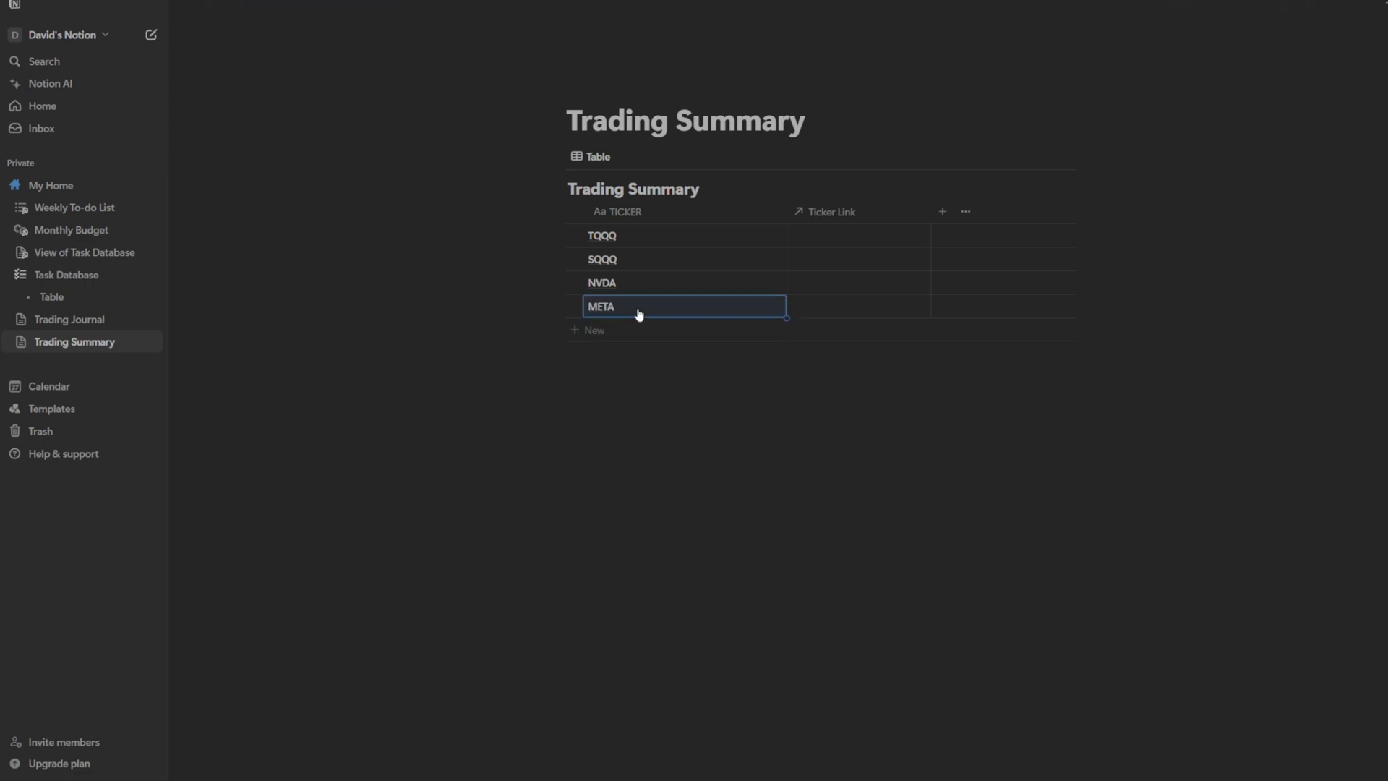
pyautogui.click(629, 329)
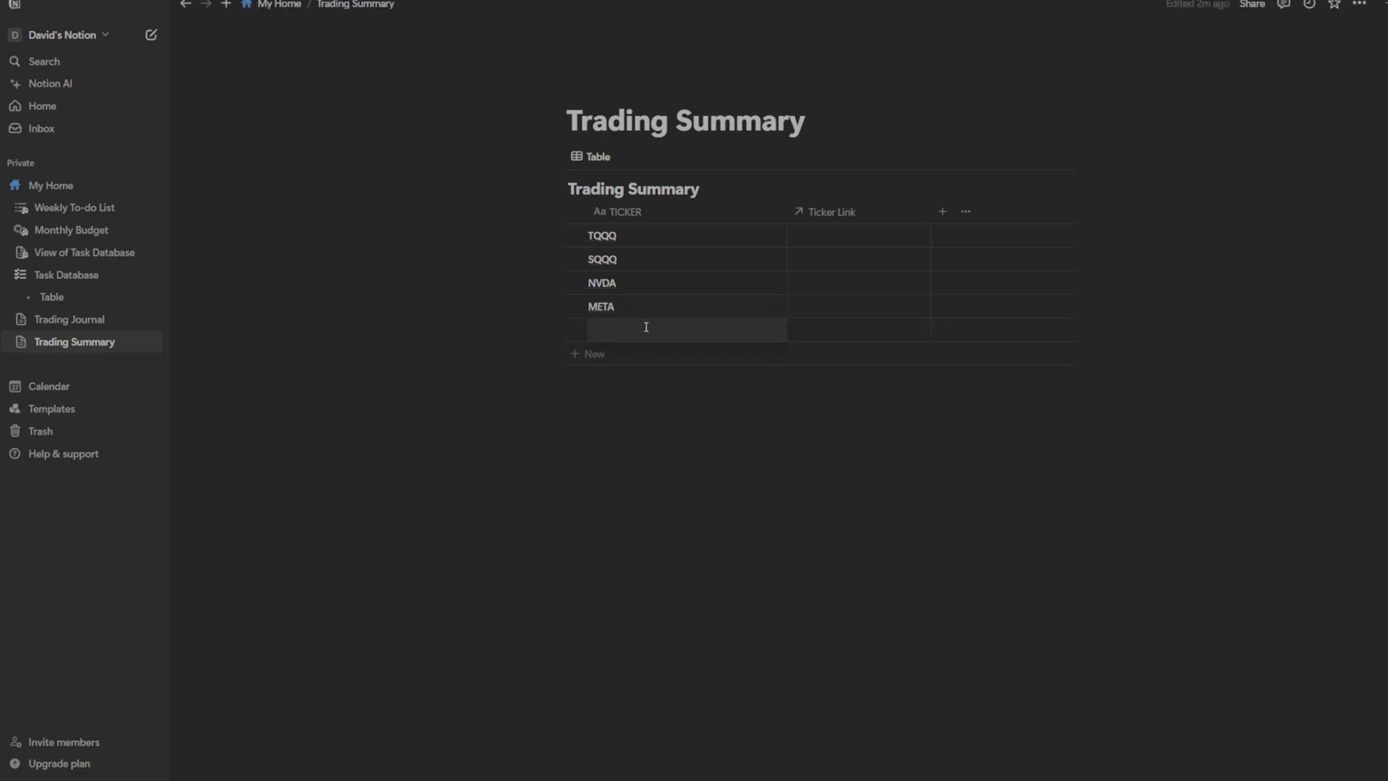
pyautogui.write('AMZN')
pyautogui.press('Escape')
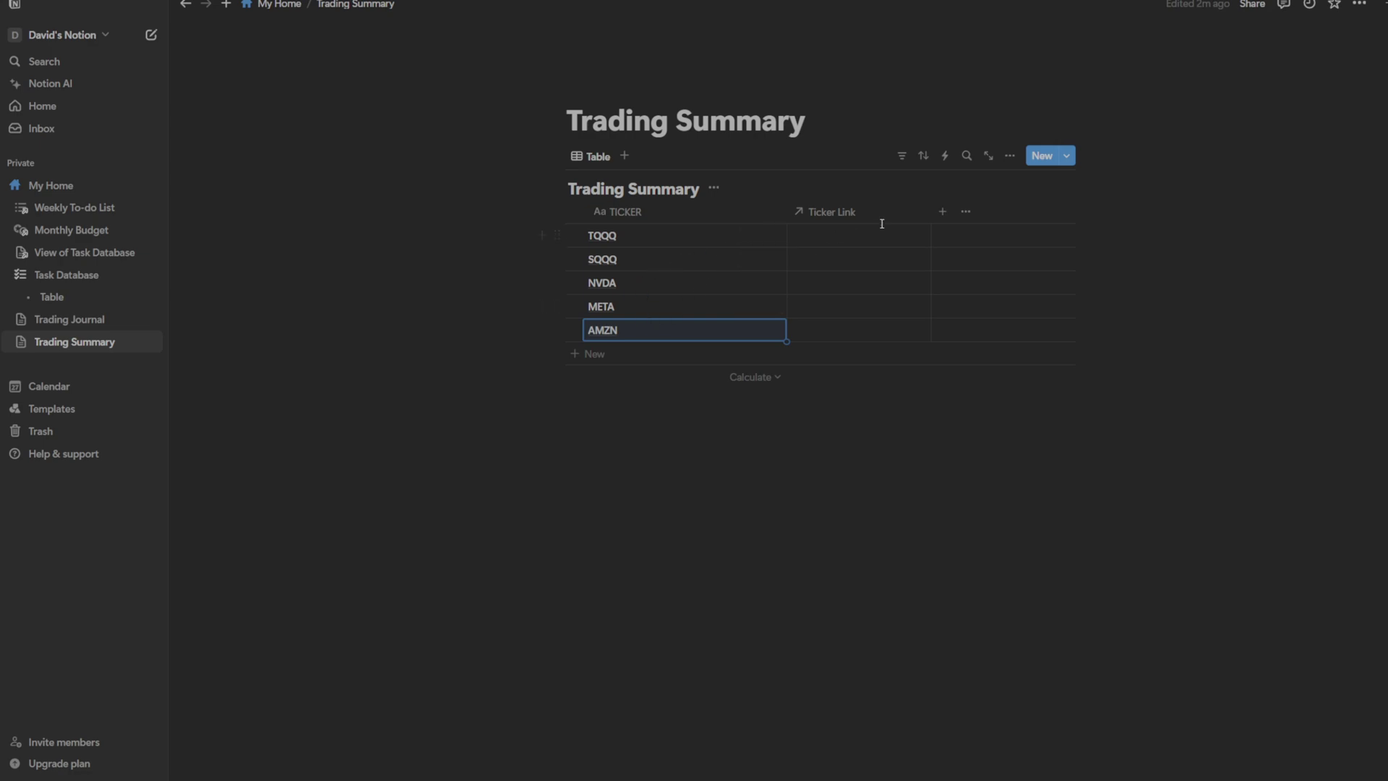
pyautogui.click(466, 274)
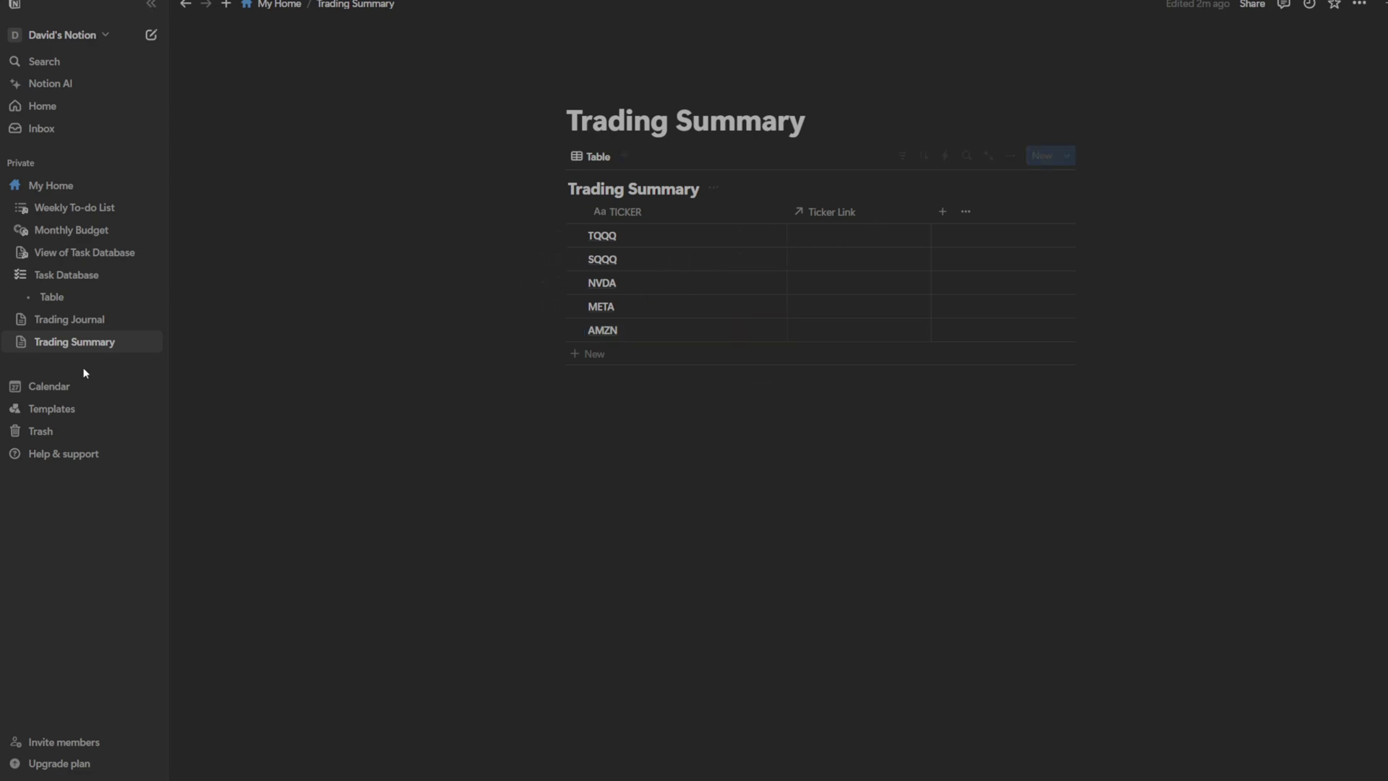
# - Set the TQQQ trade's Trading Summary relation to TQQQ, then check it in Trading Summary
pyautogui.click(66, 320)
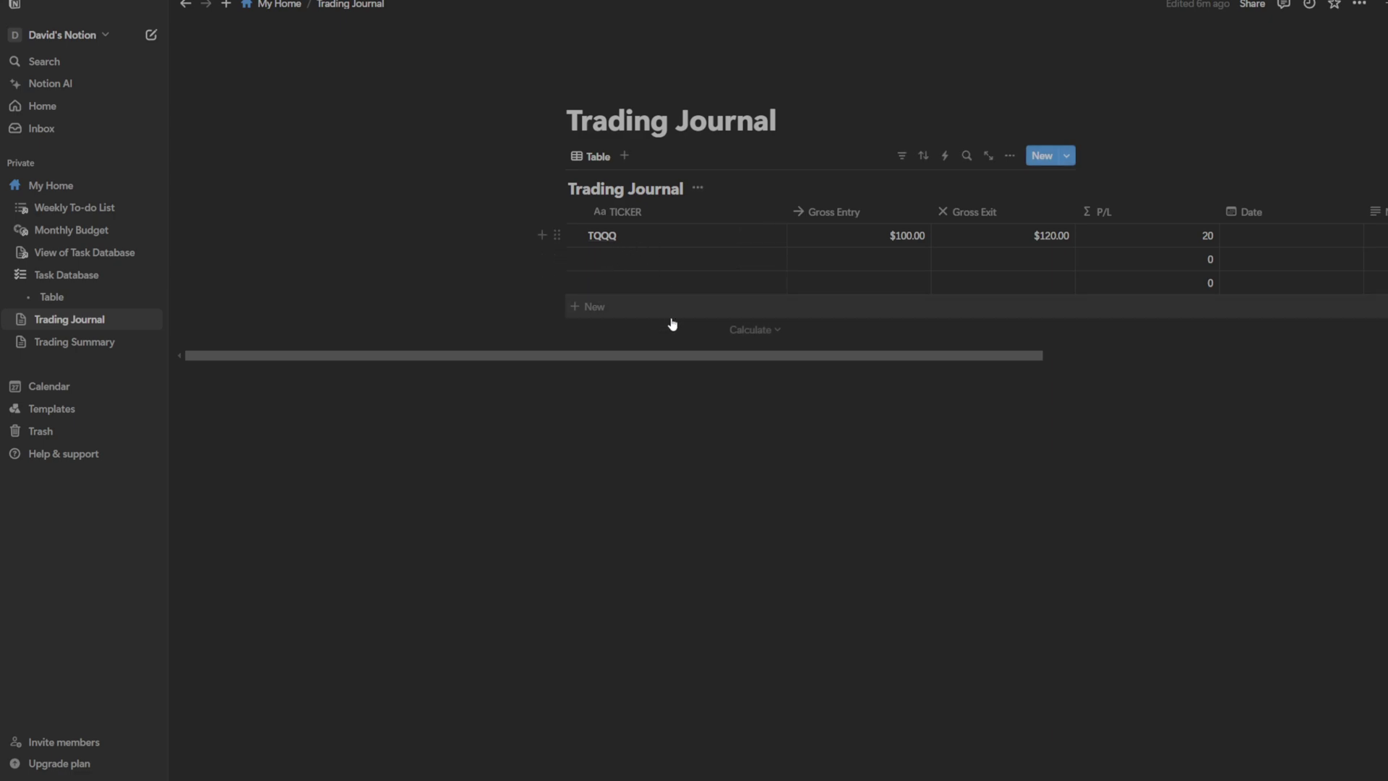
pyautogui.moveTo(610, 354); pyautogui.dragTo(877, 357)
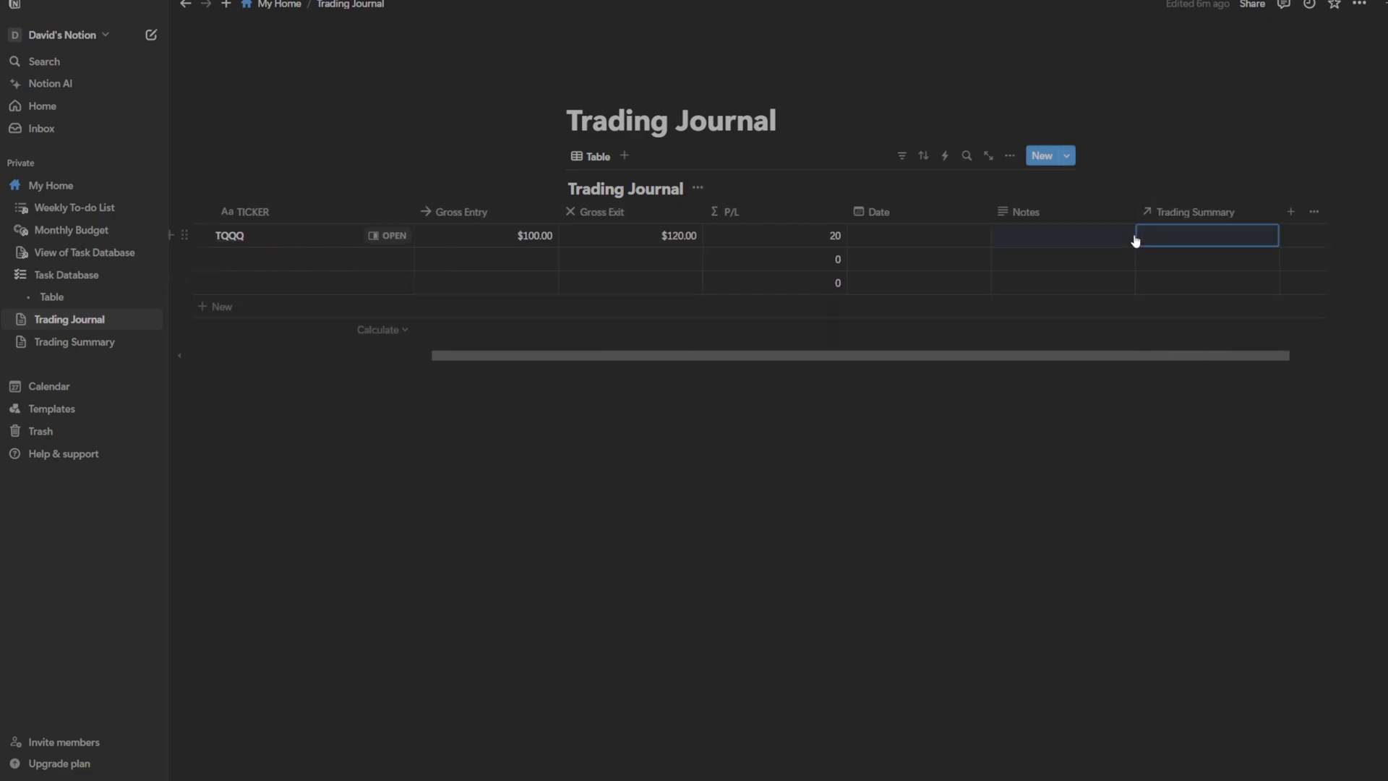
pyautogui.click(1180, 239)
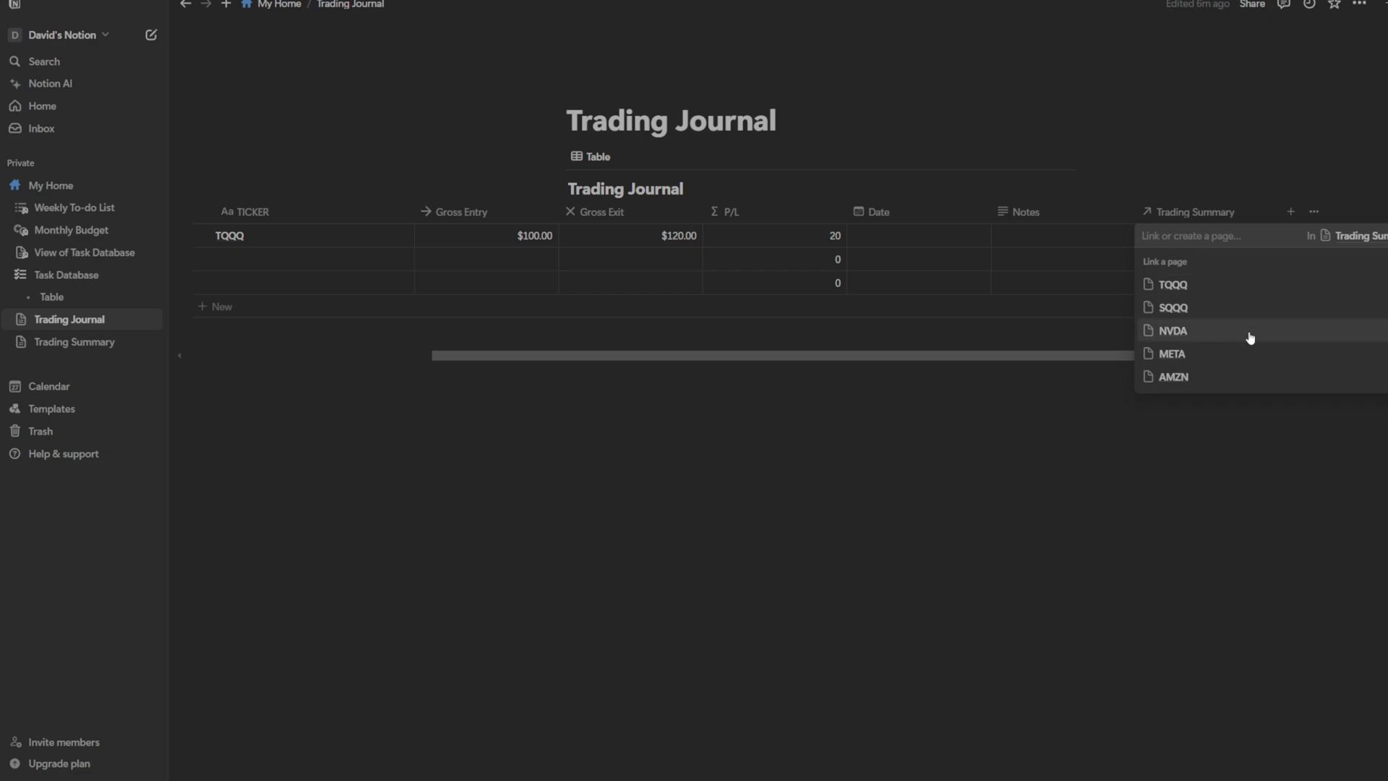
pyautogui.click(1253, 292)
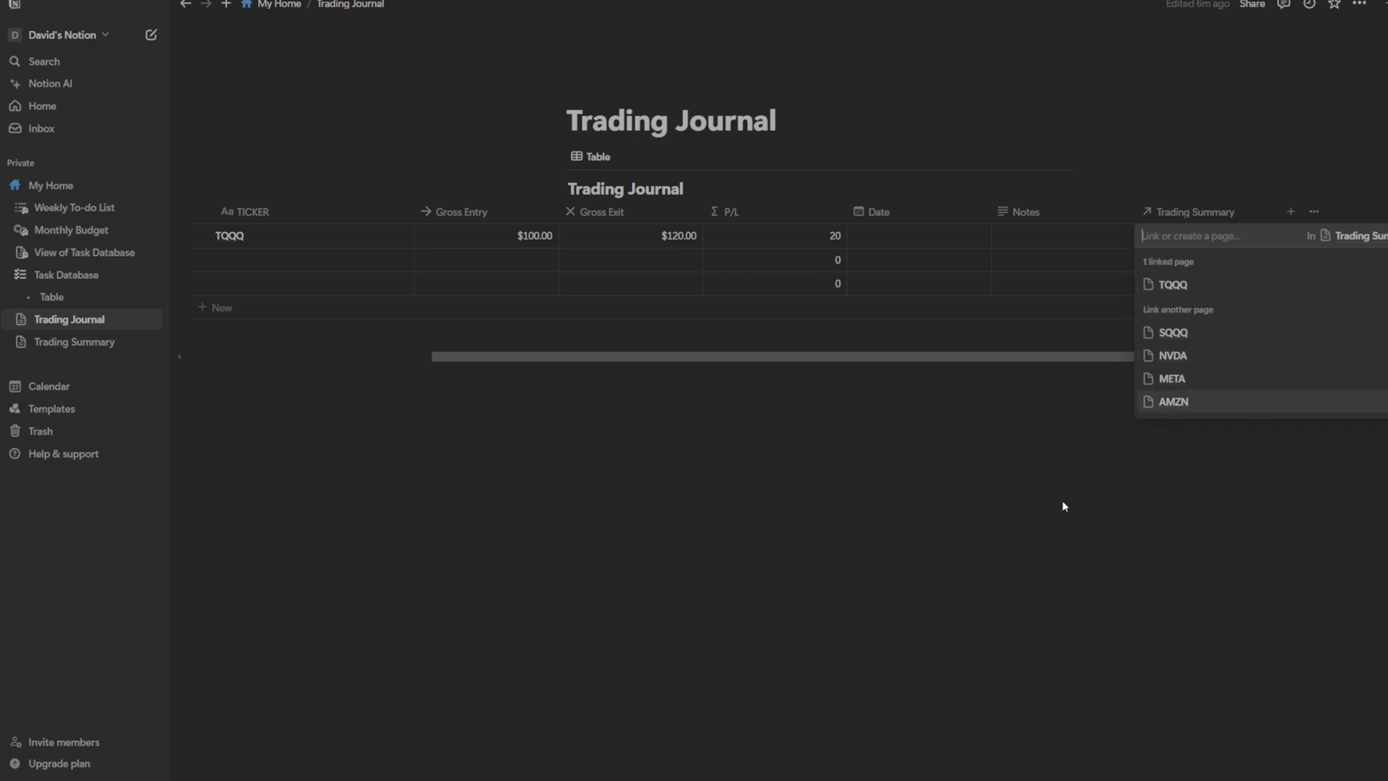
pyautogui.press('Escape')
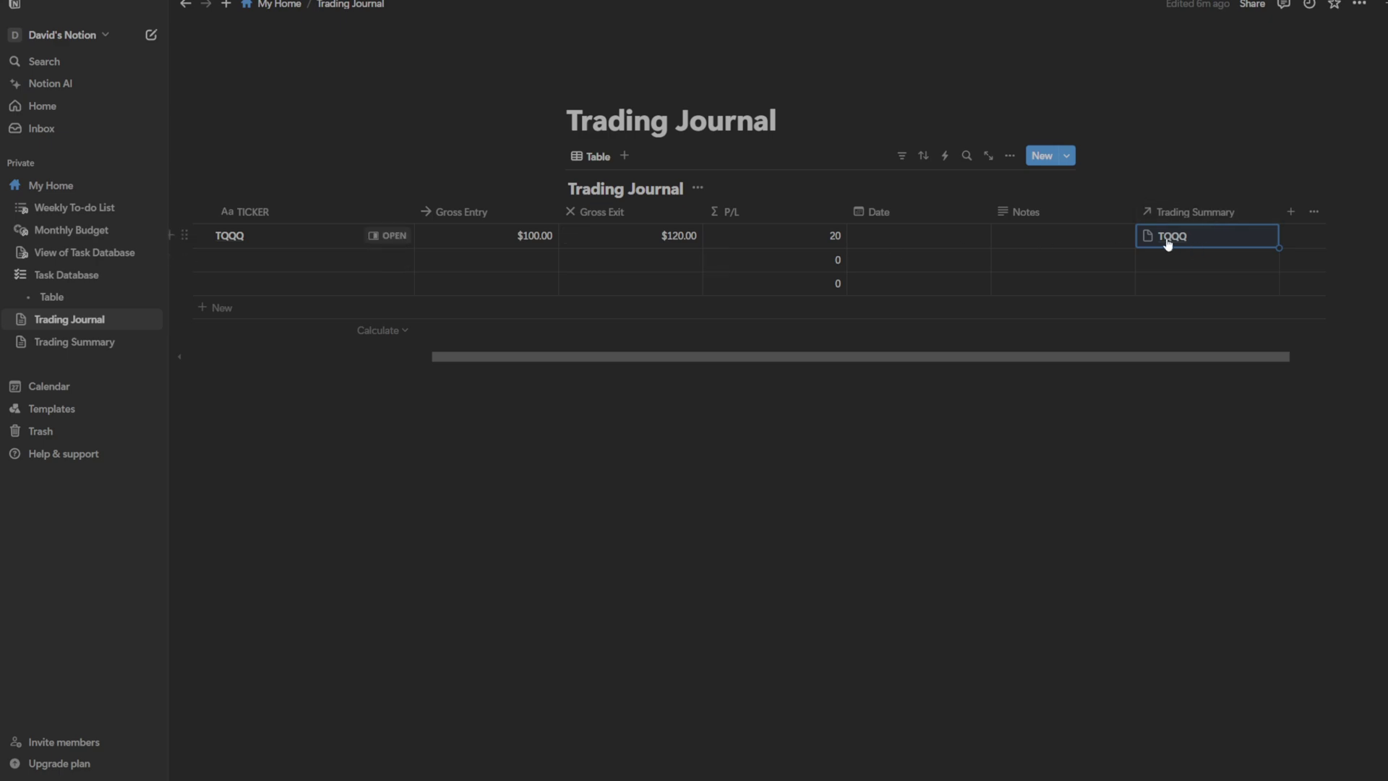
pyautogui.click(85, 342)
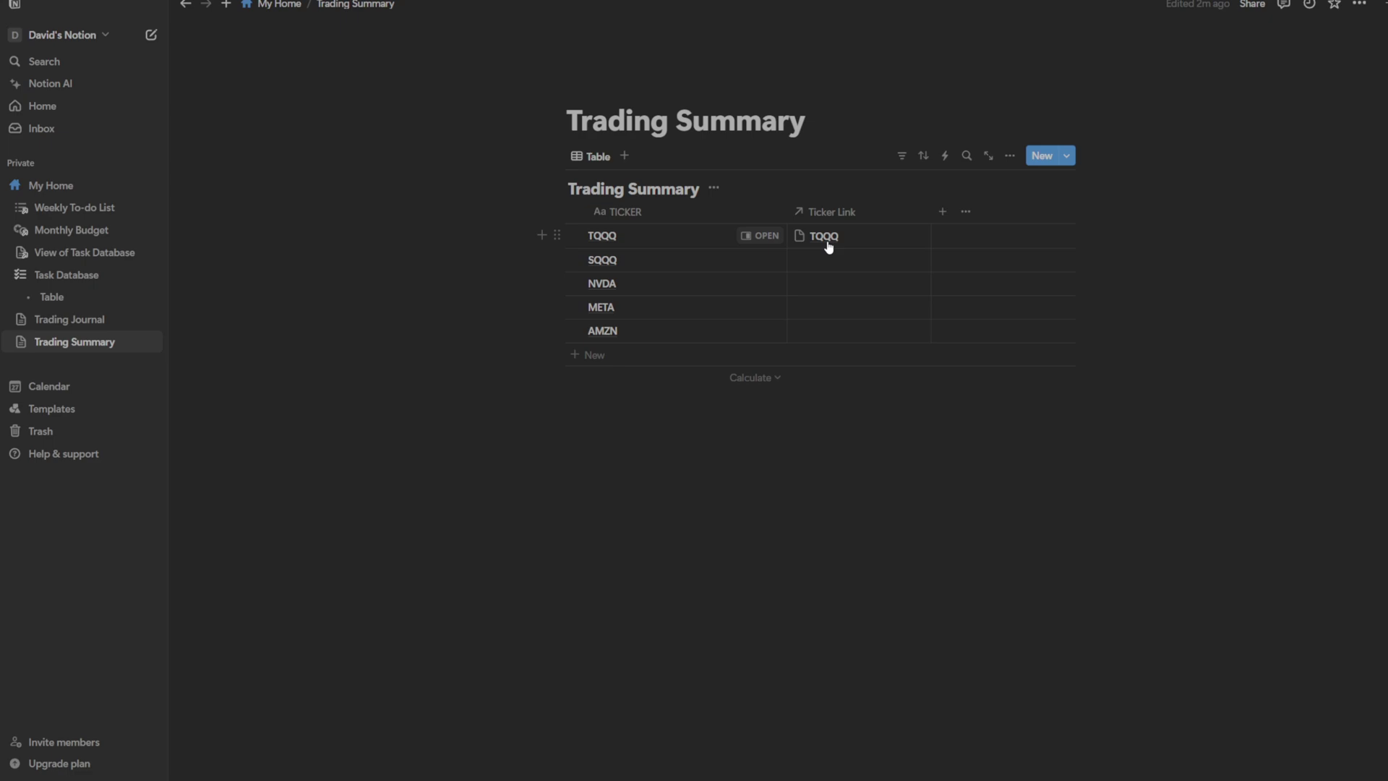
# - Enter the second trade as TQQQ with $110.00 gross entry and $95.00 gross exit (P/L -15)
pyautogui.click(72, 321)
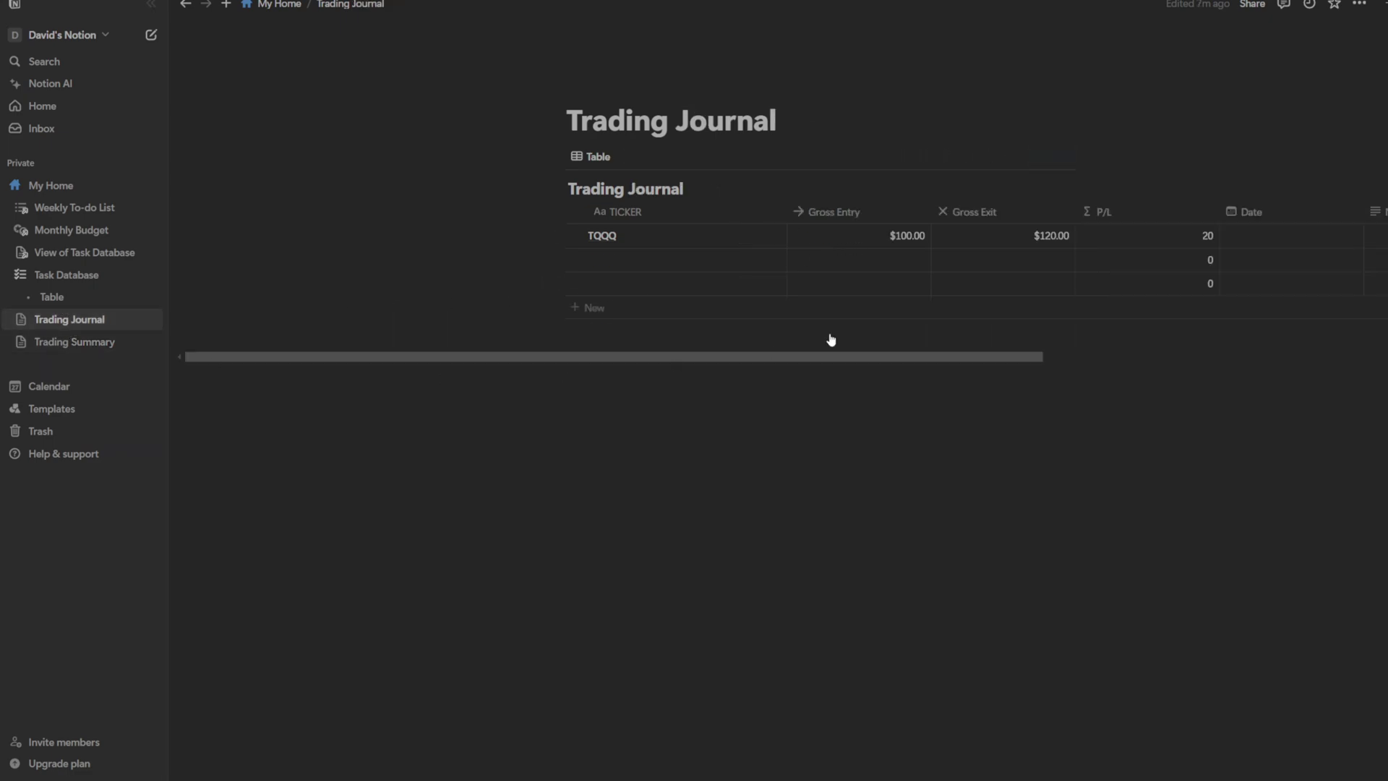
pyautogui.click(643, 257)
pyautogui.write('TQ')
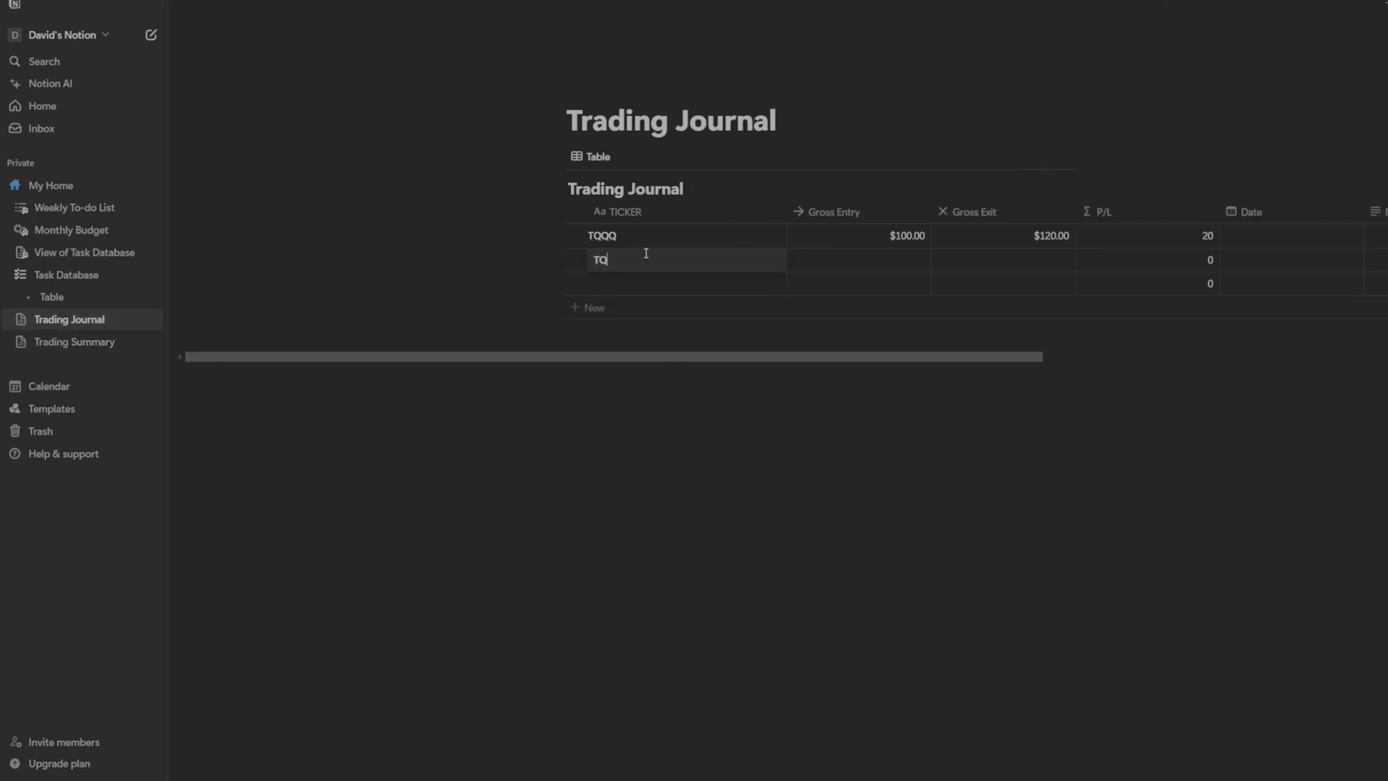
pyautogui.write('QQ')
pyautogui.press('Tab')
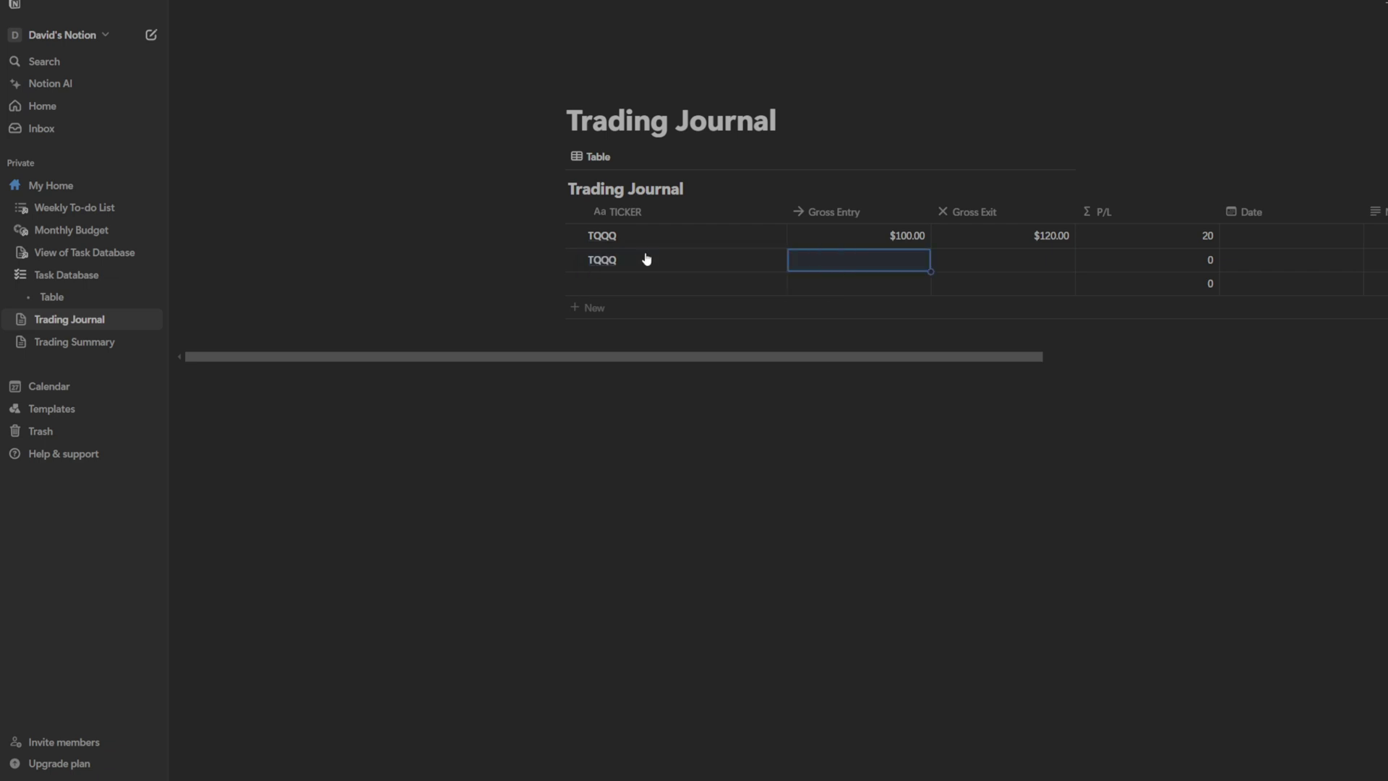
pyautogui.write('110')
pyautogui.press('Return')
pyautogui.press('Tab')
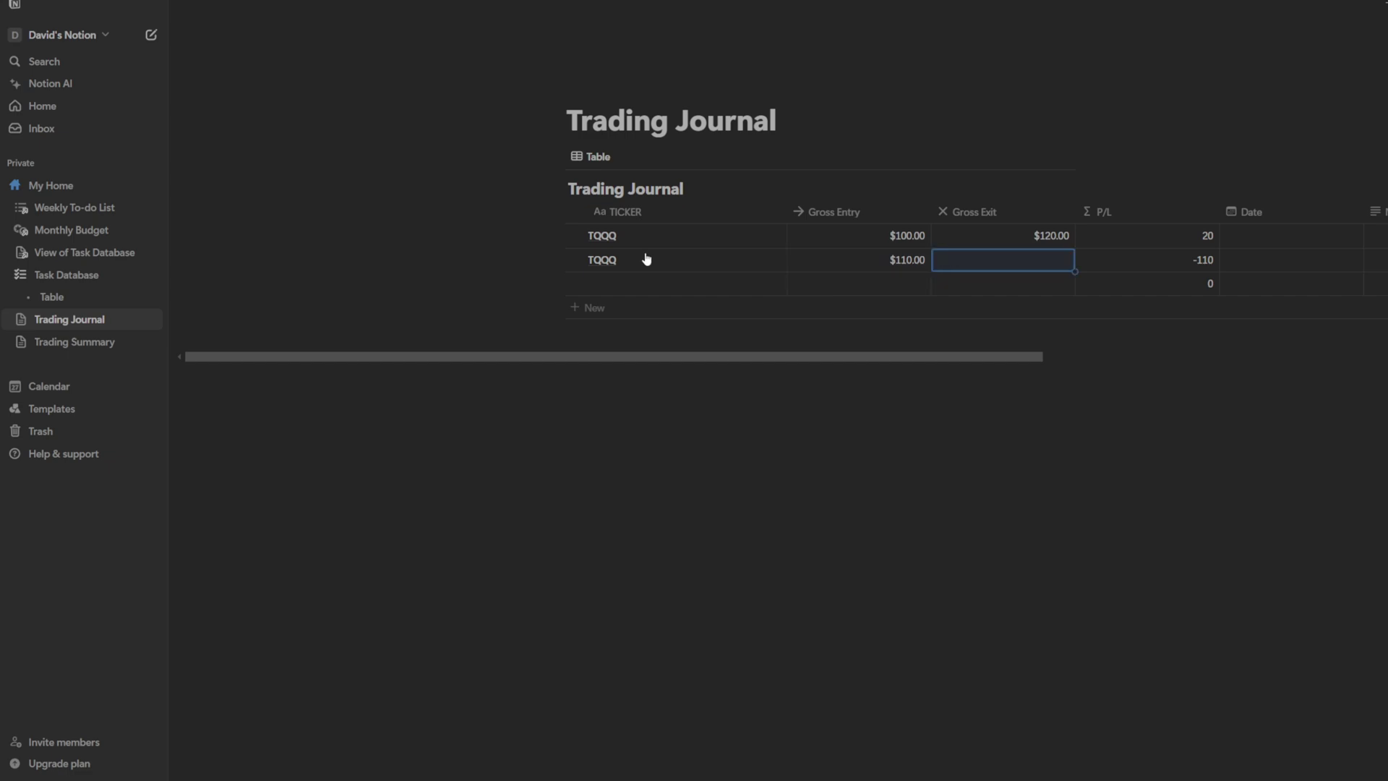
pyautogui.write('95')
pyautogui.press('Return')
pyautogui.press('Down')
pyautogui.press('Up')
pyautogui.press('Right')
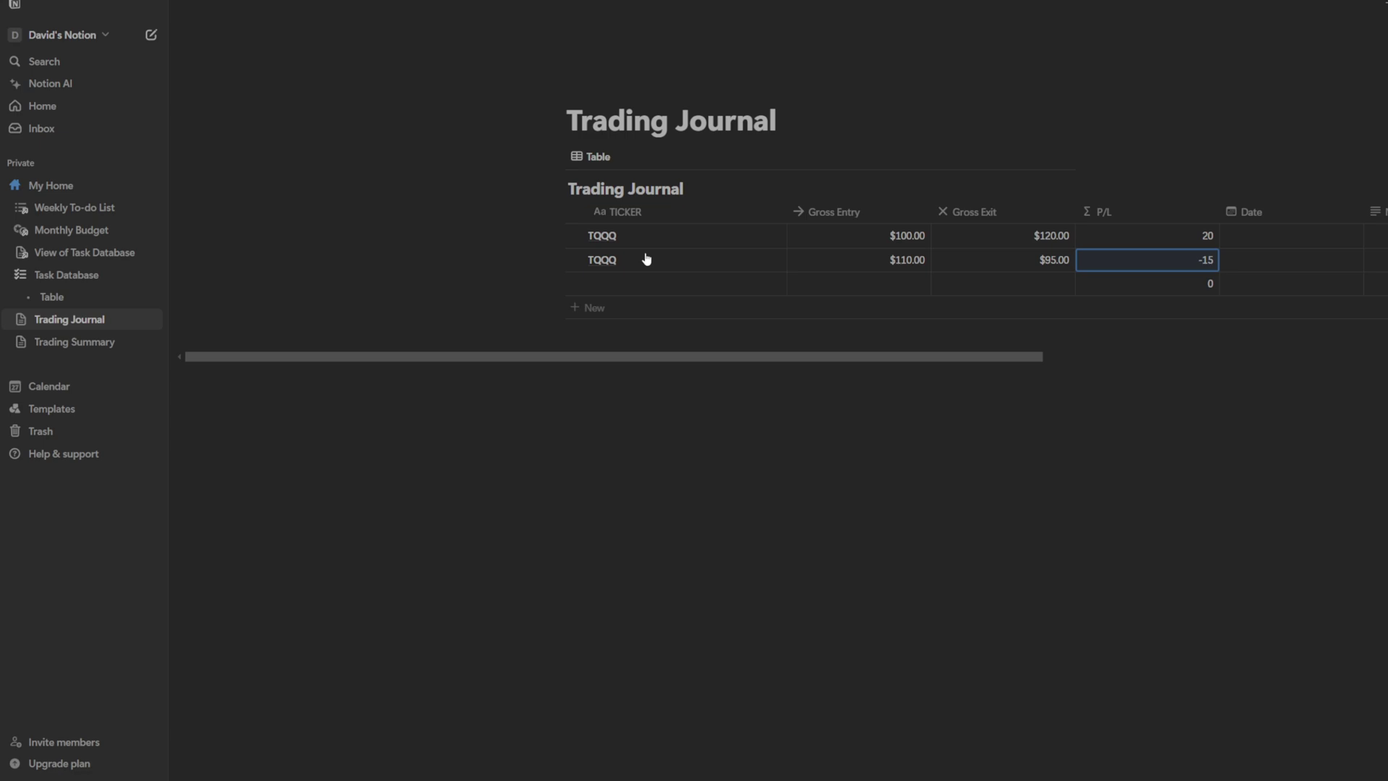
# - Link the second trade's Trading Summary relation to TQQQ and open Trading Summary
pyautogui.hscroll(5, 647, 260)
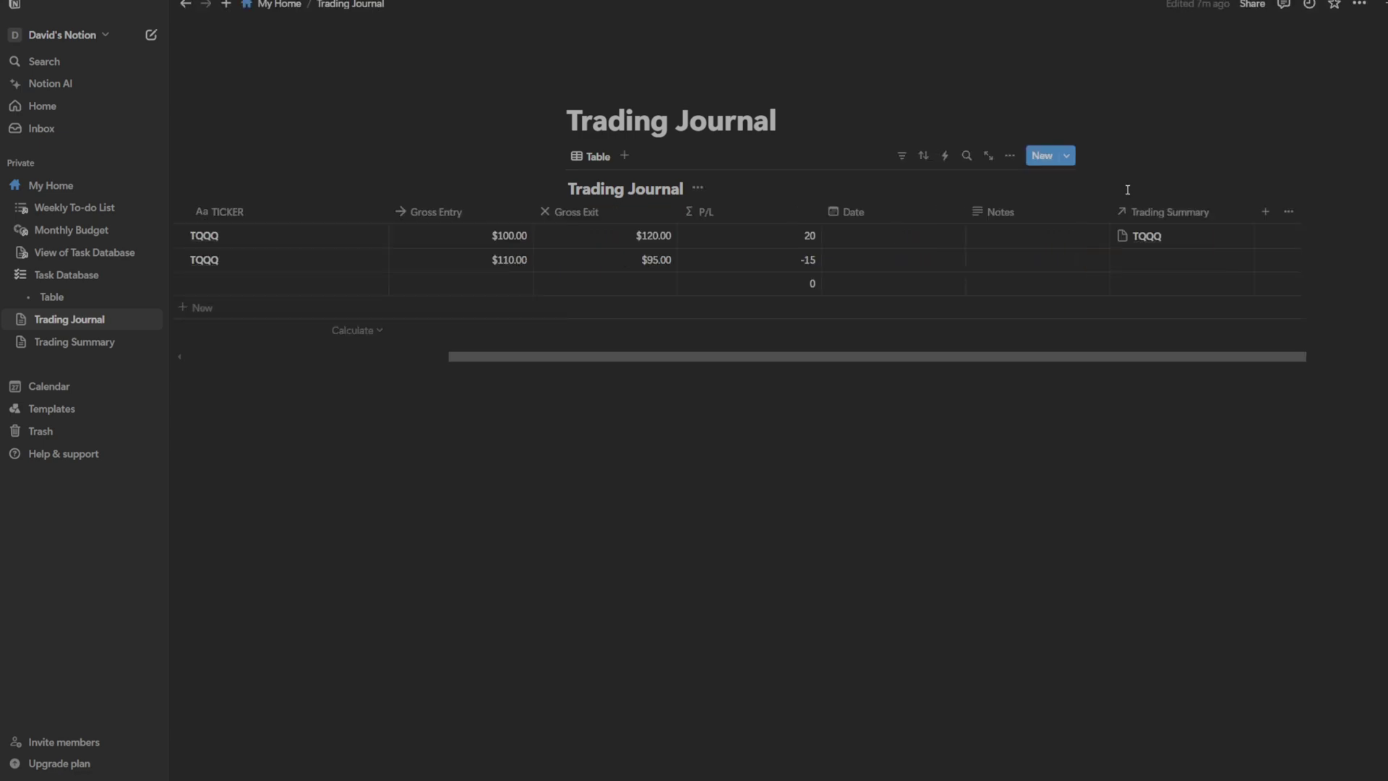
pyautogui.click(1146, 264)
pyautogui.click(1171, 304)
pyautogui.click(887, 501)
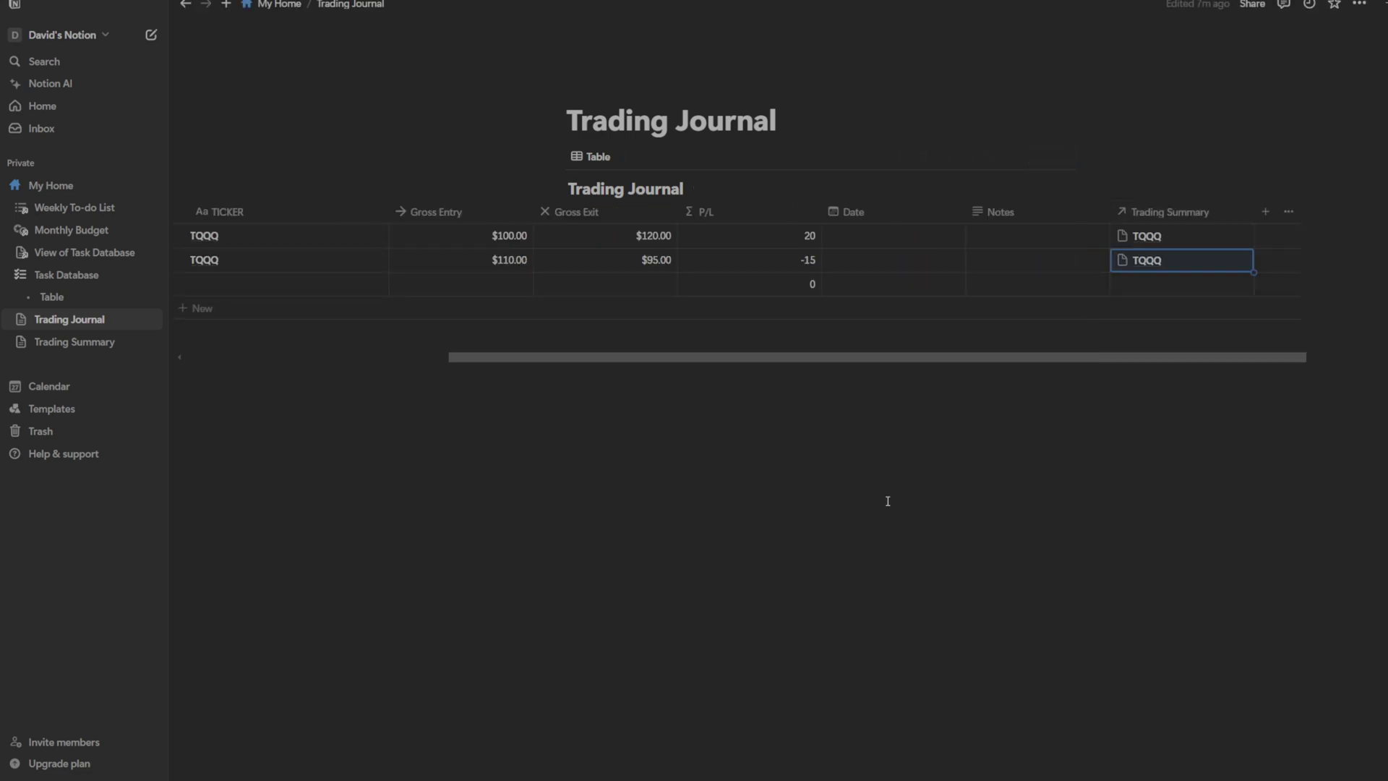
pyautogui.click(914, 448)
pyautogui.moveTo(1013, 362); pyautogui.dragTo(938, 364)
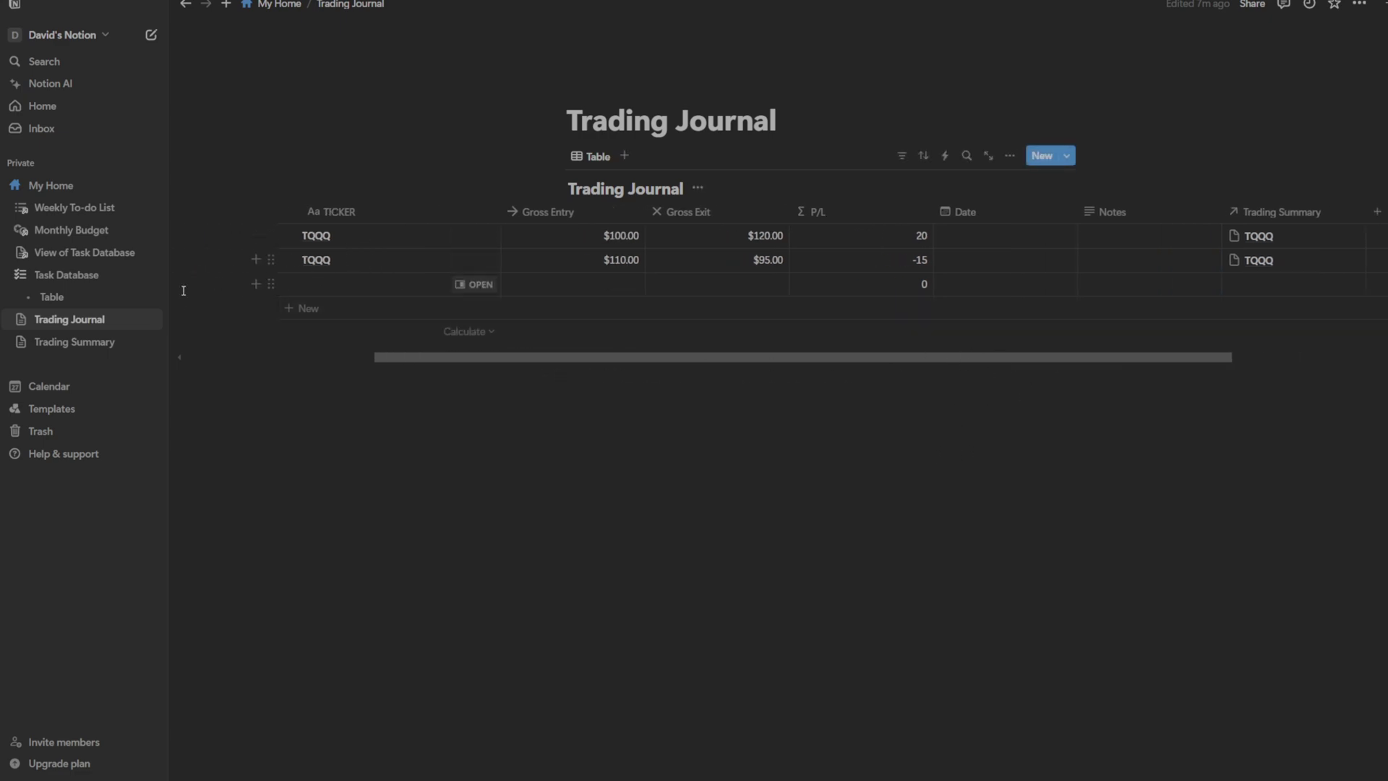
pyautogui.click(85, 344)
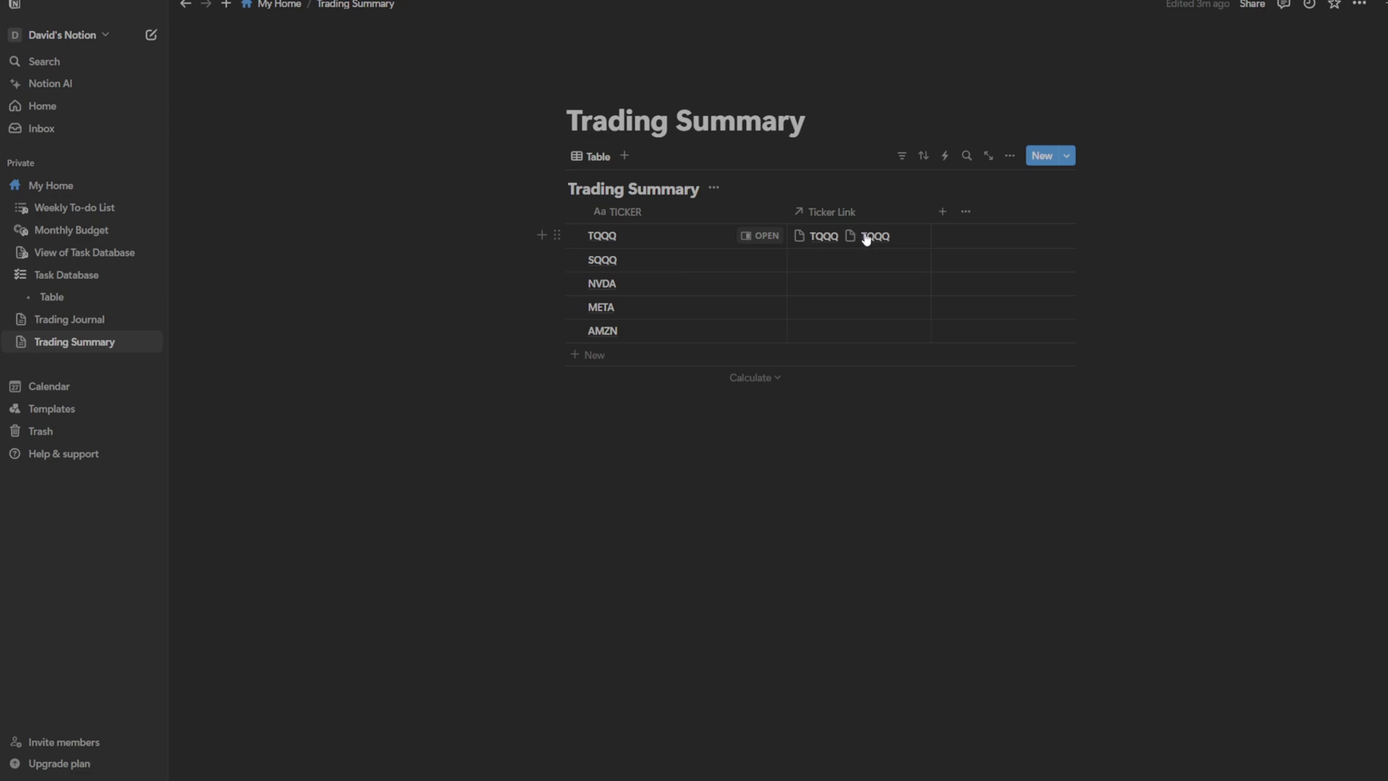
# - Switch off Wrap in view in the Ticker Link property settings
pyautogui.click(895, 214)
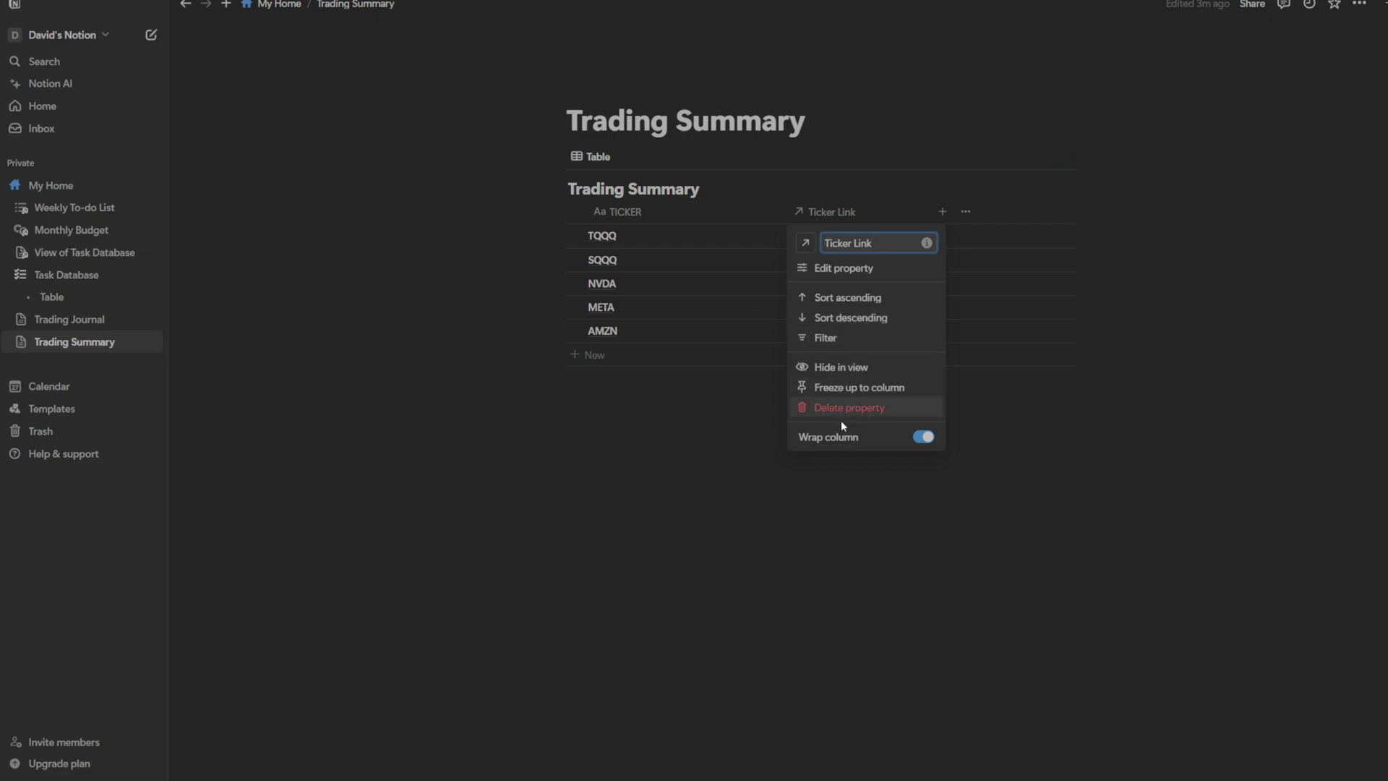
pyautogui.click(867, 269)
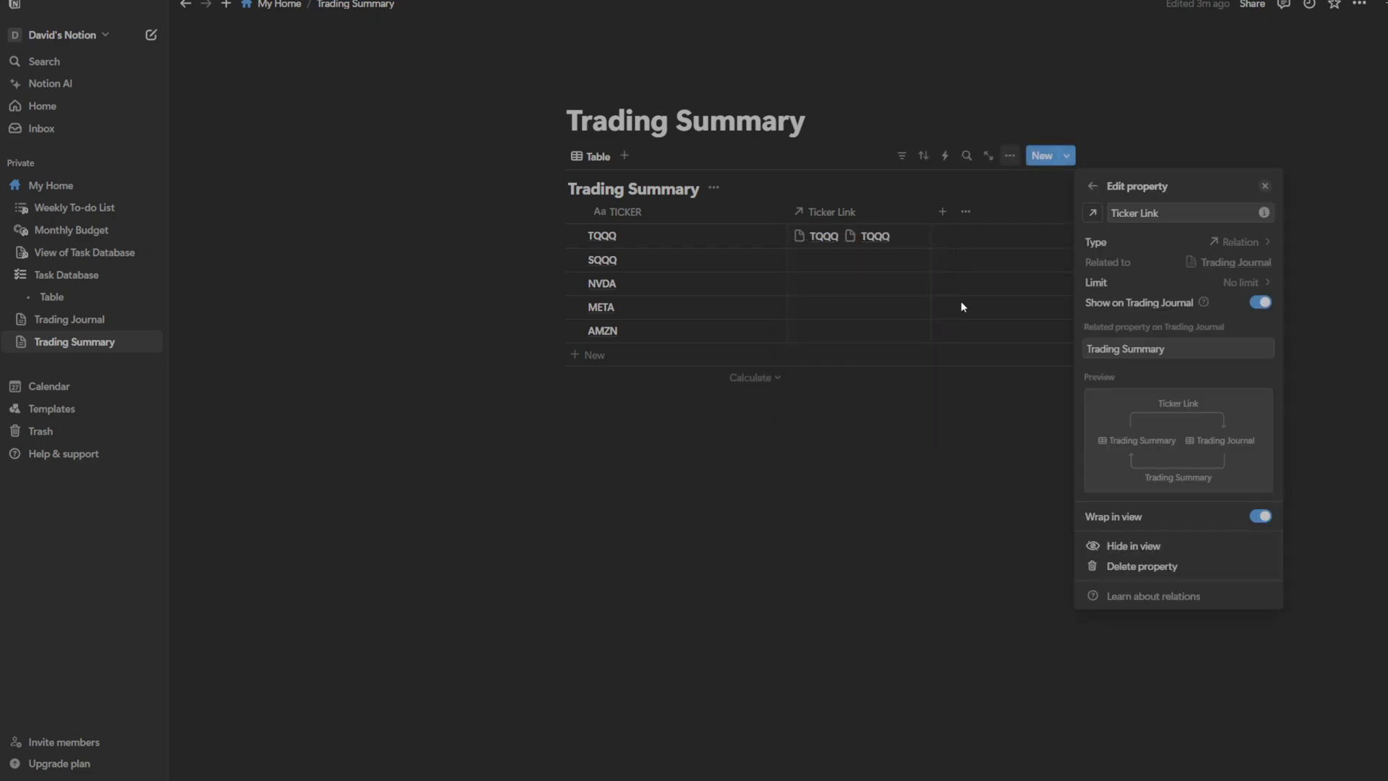
pyautogui.click(1262, 518)
pyautogui.click(866, 487)
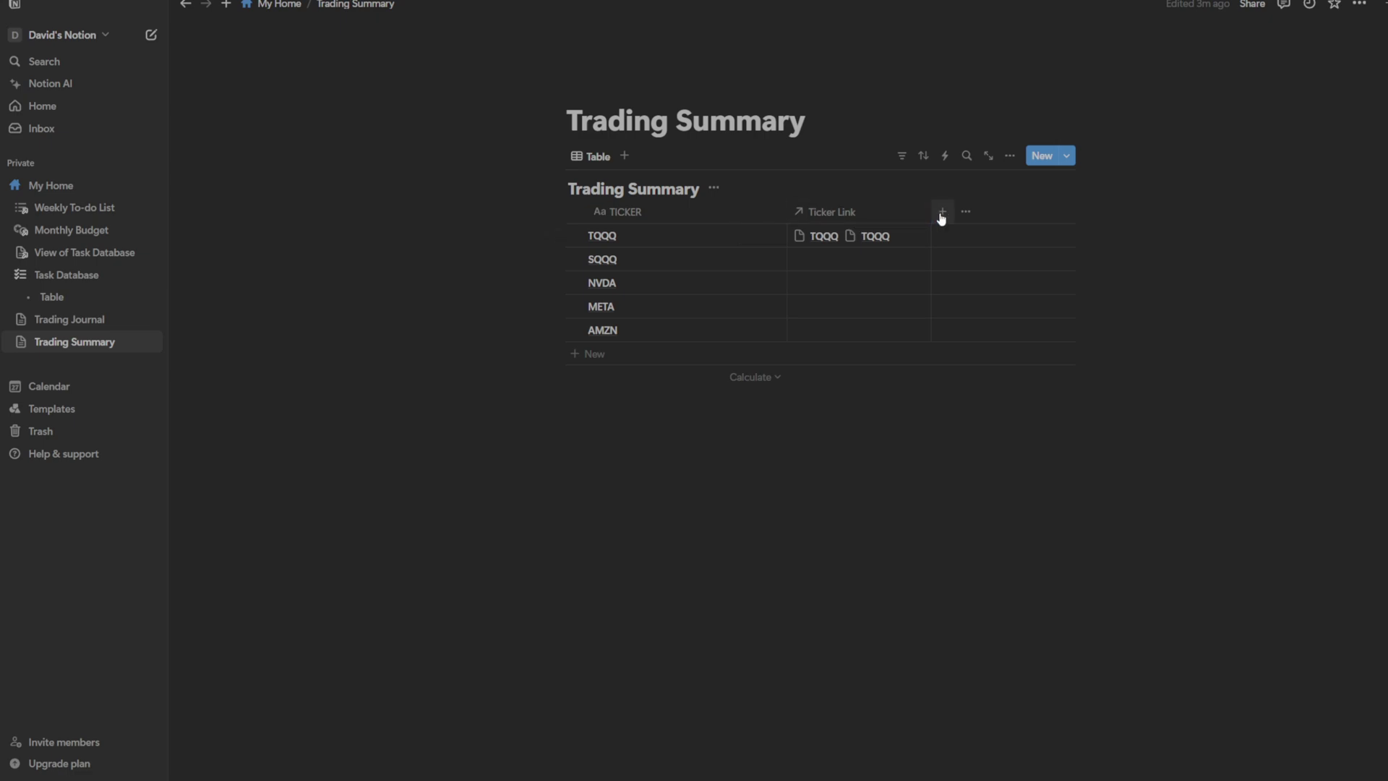
pyautogui.click(942, 212)
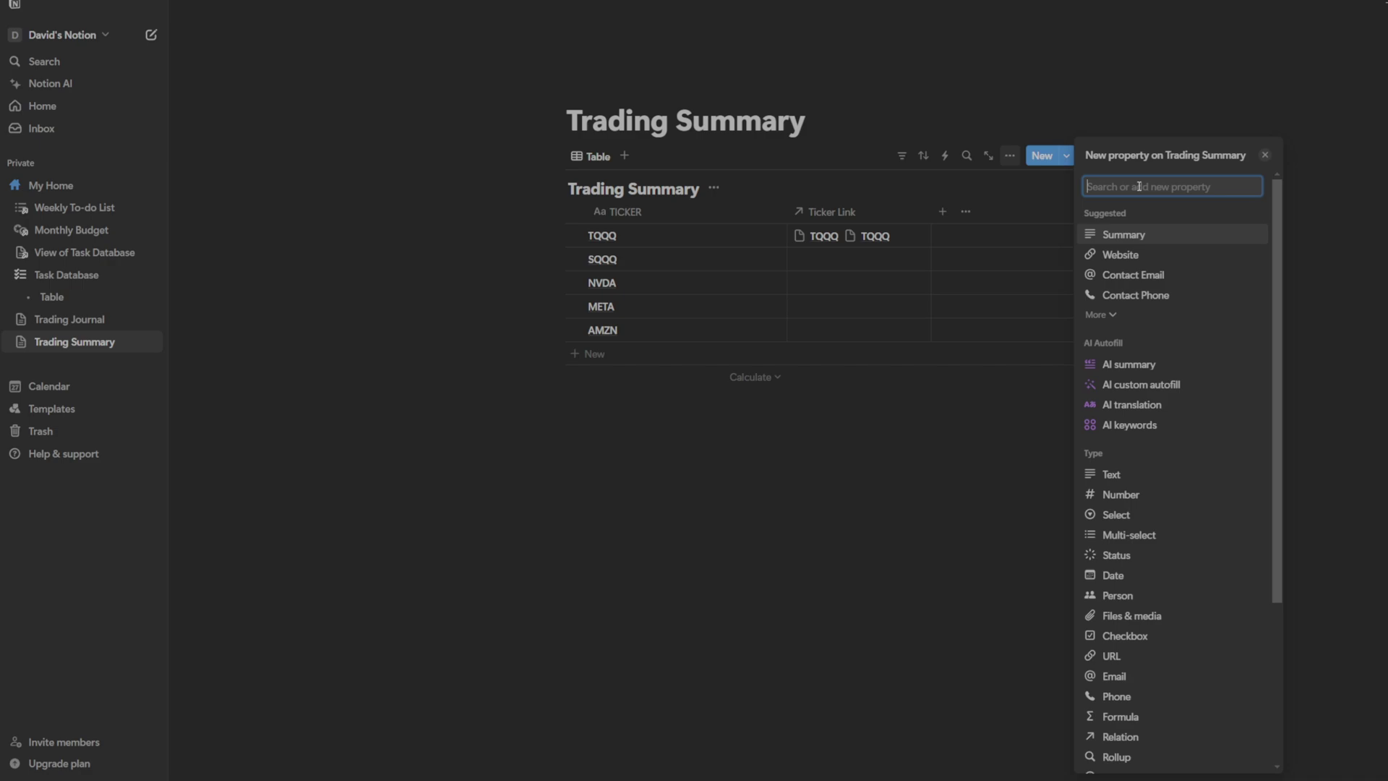
# - Create a TOTAL P/L Rollup property that pulls P/L through the Ticker Link relation
pyautogui.write('TOTAL P/L')
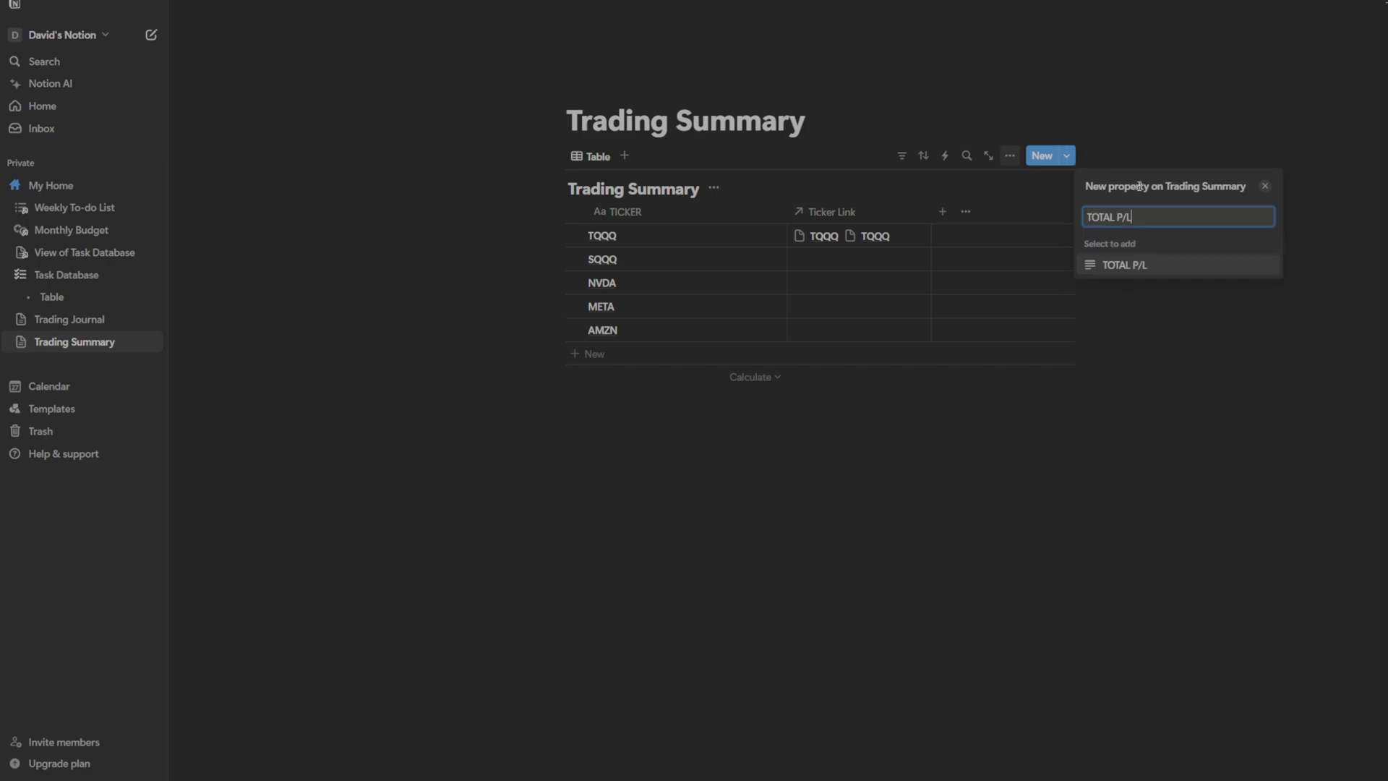
pyautogui.click(1142, 267)
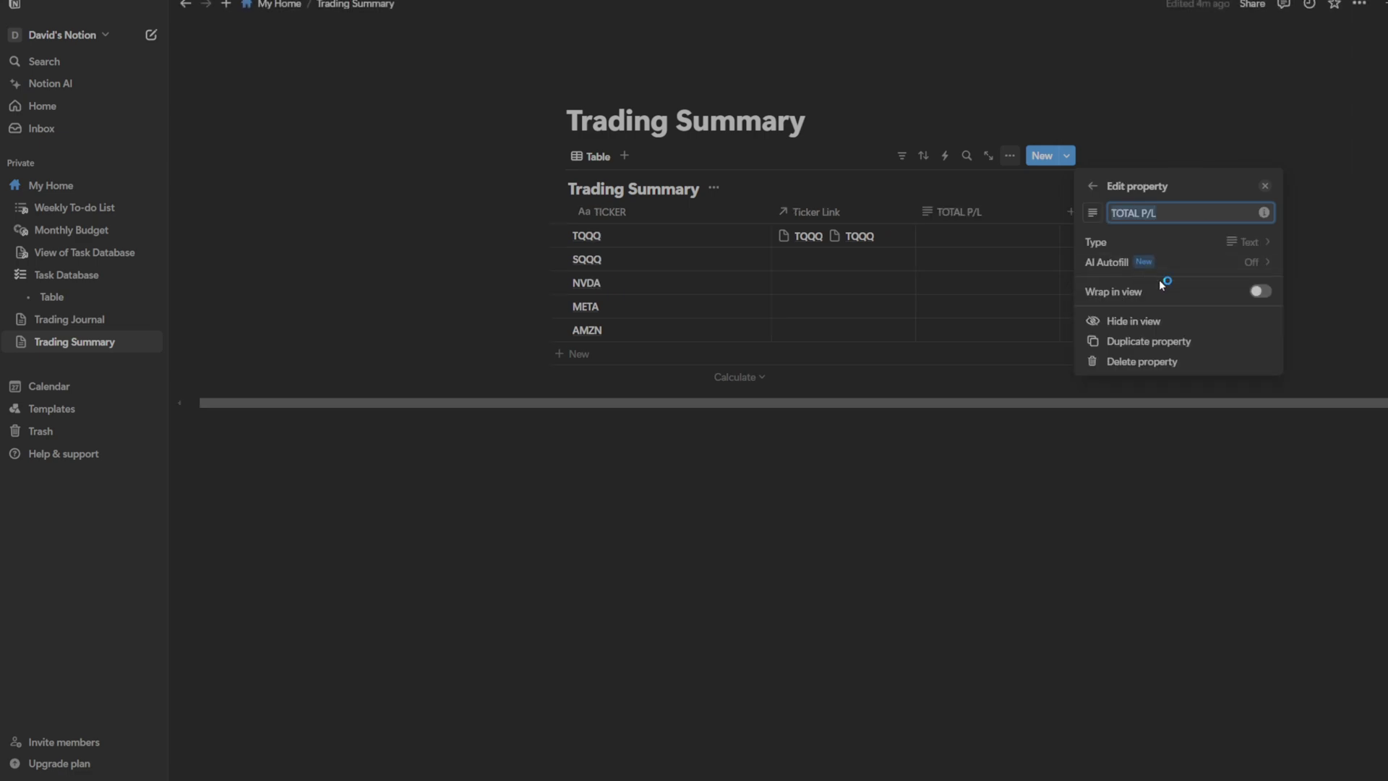
pyautogui.click(1180, 243)
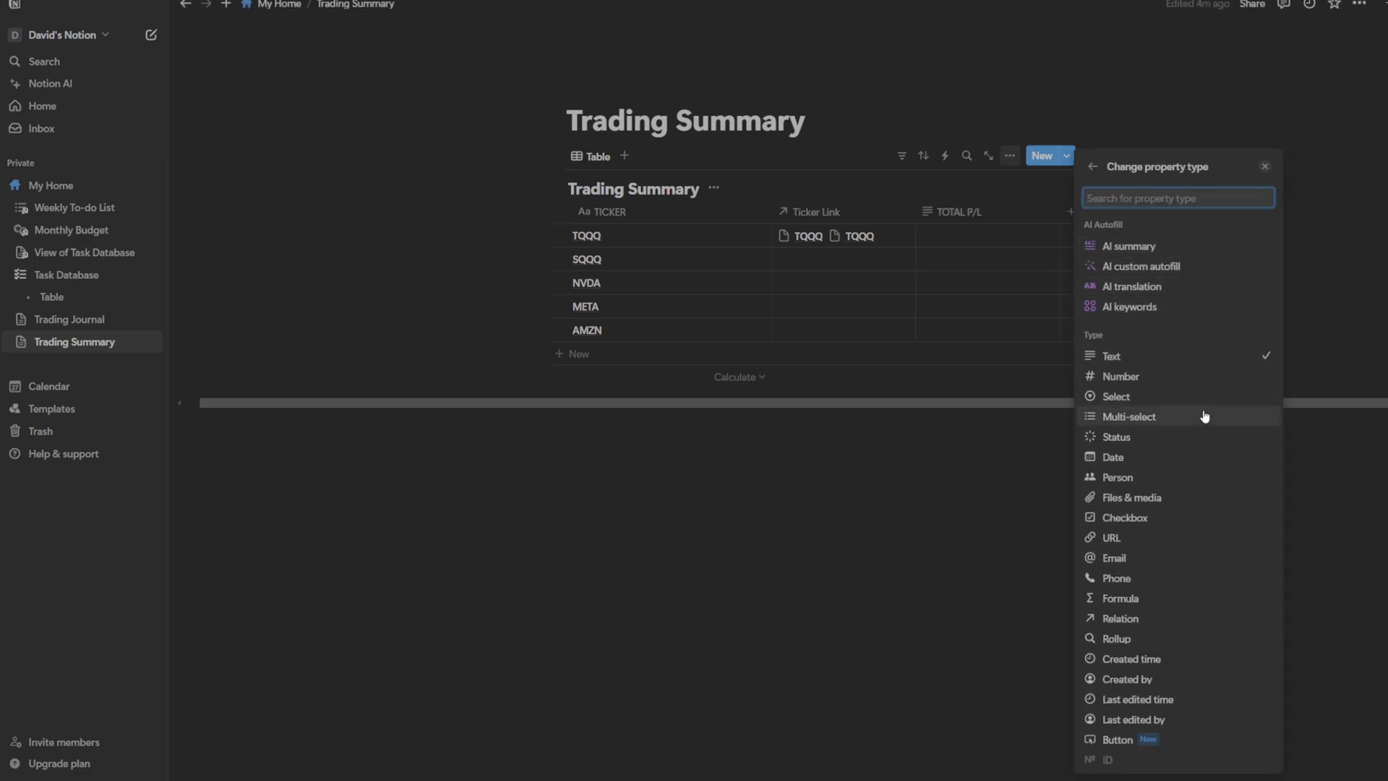
pyautogui.click(1163, 640)
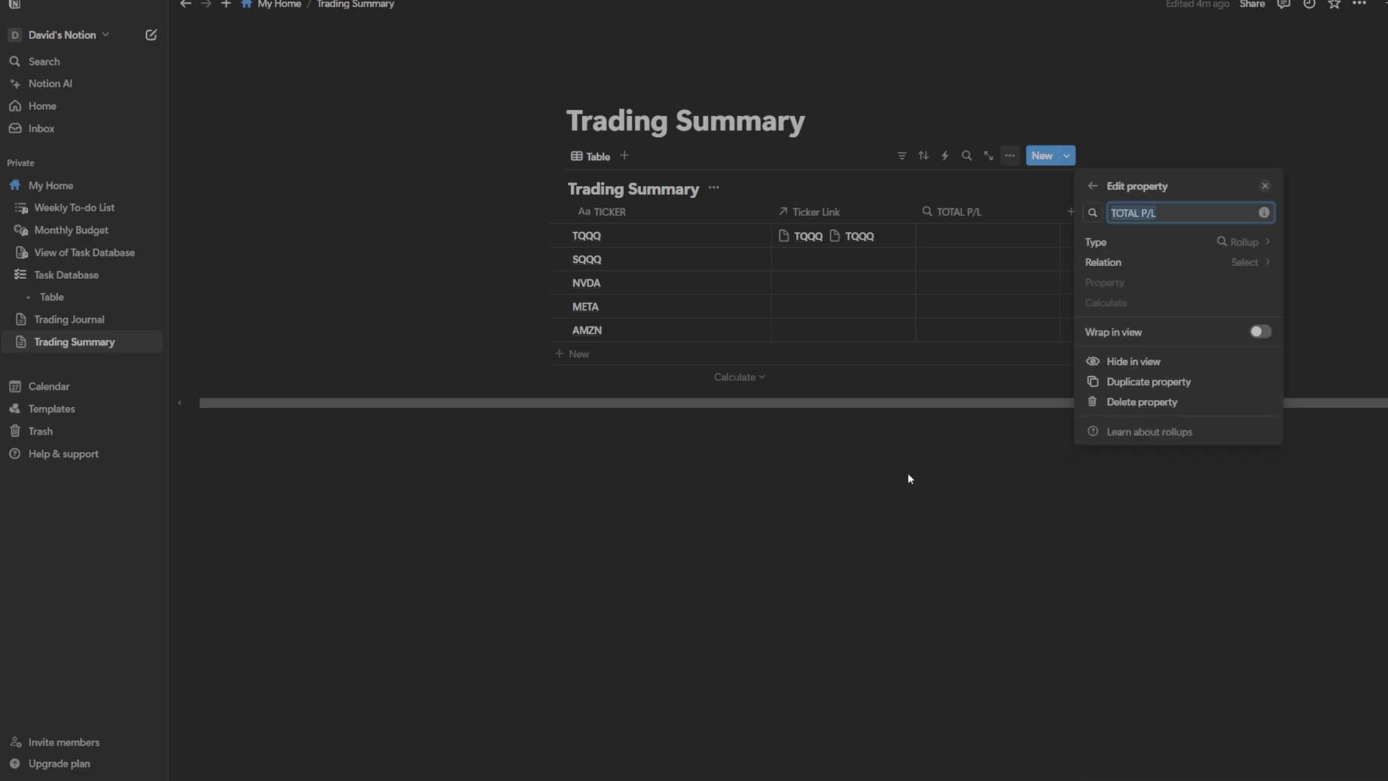
pyautogui.click(1241, 261)
pyautogui.click(1148, 289)
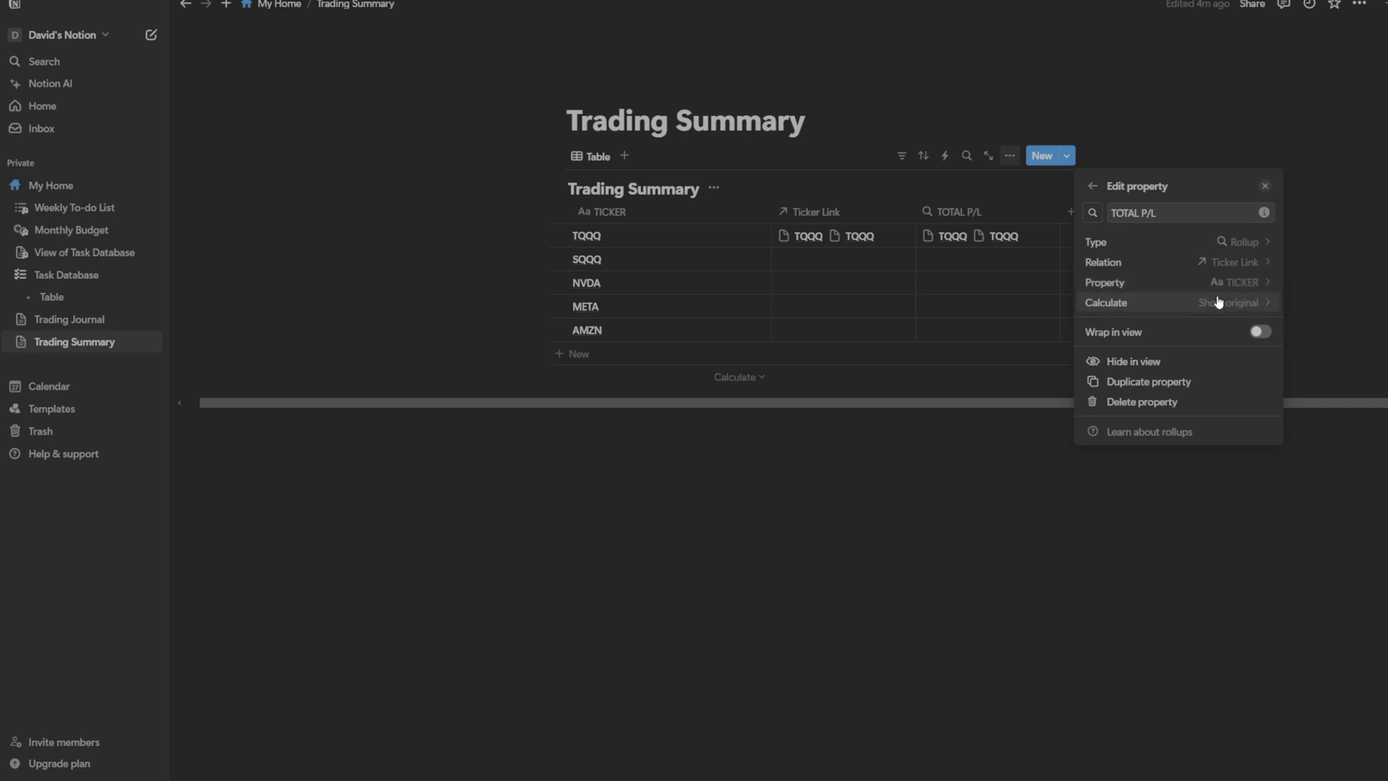
pyautogui.click(1221, 288)
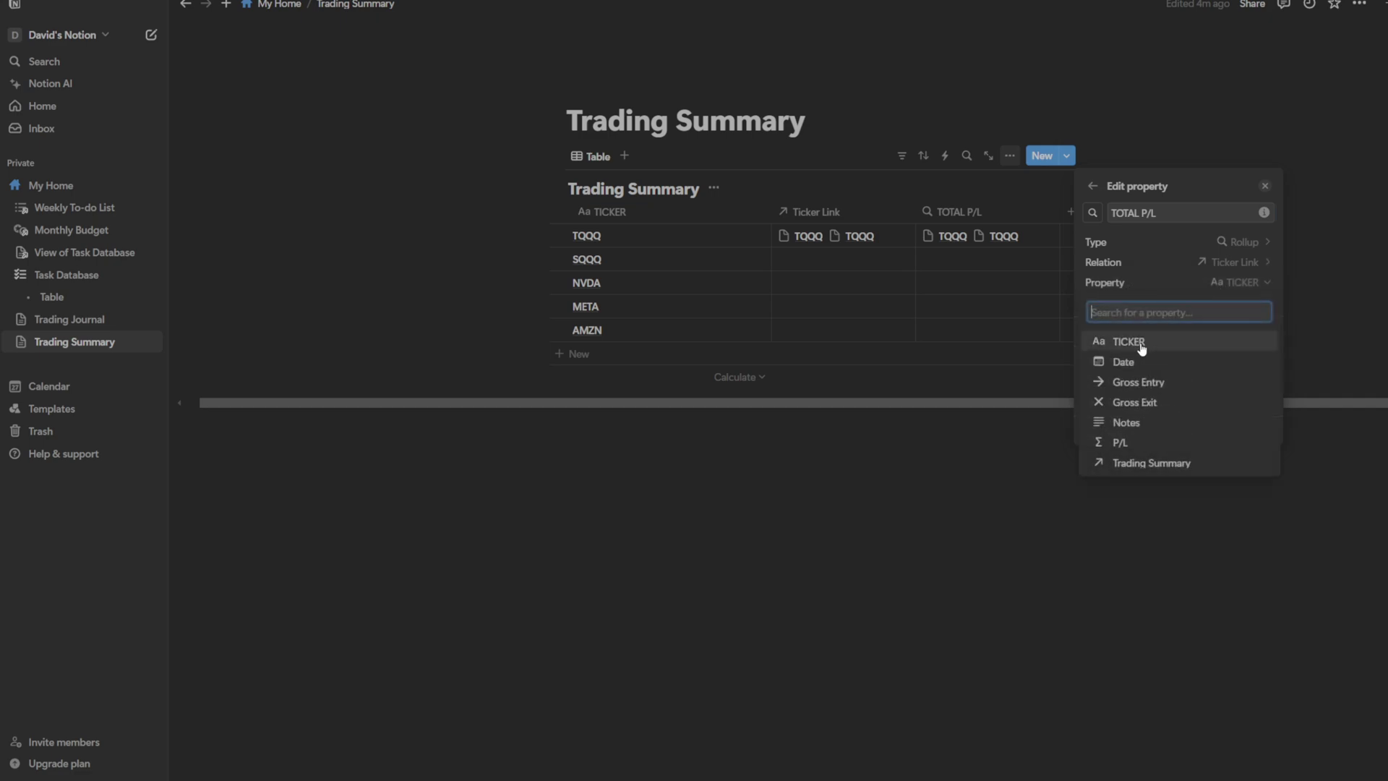
pyautogui.click(1146, 443)
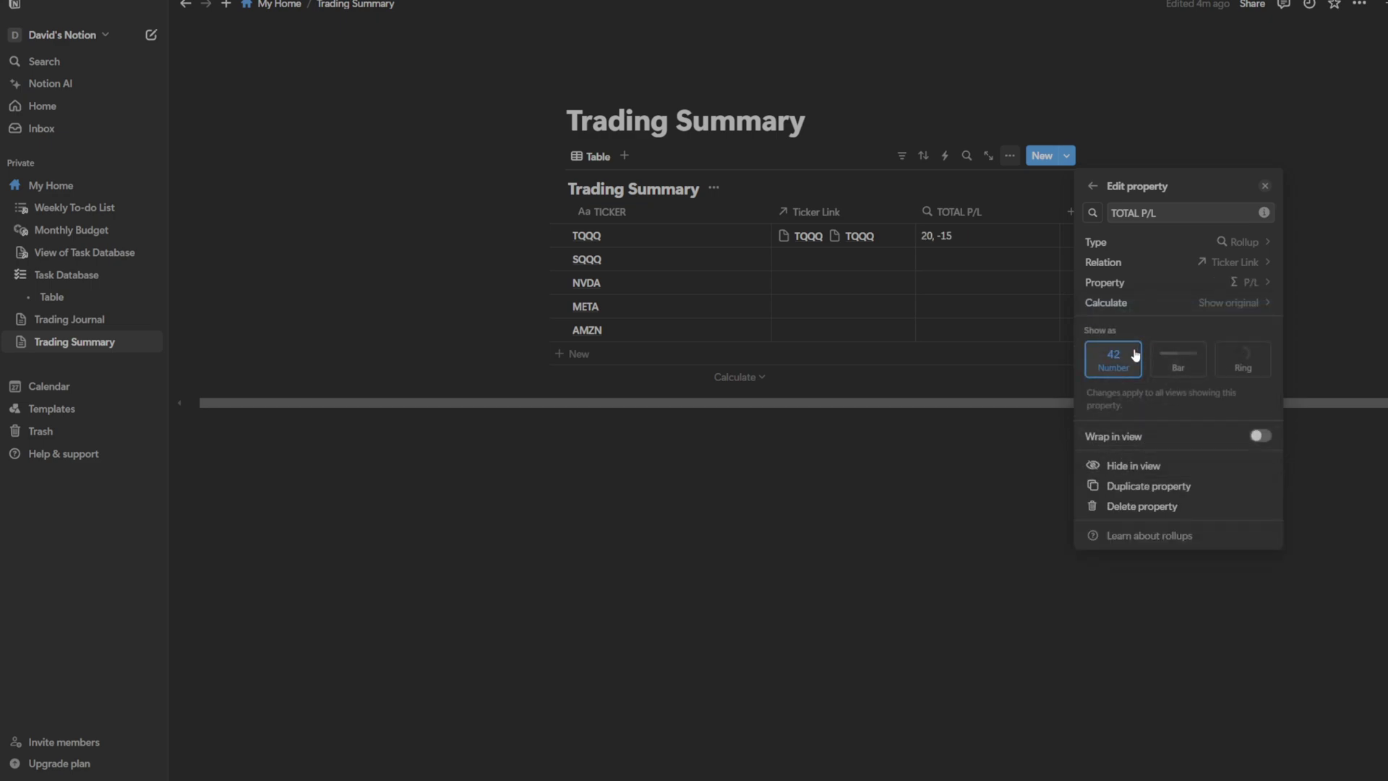
# - Display the TOTAL P/L rollup as Number after trying the Bar and Ring styles
pyautogui.click(1176, 370)
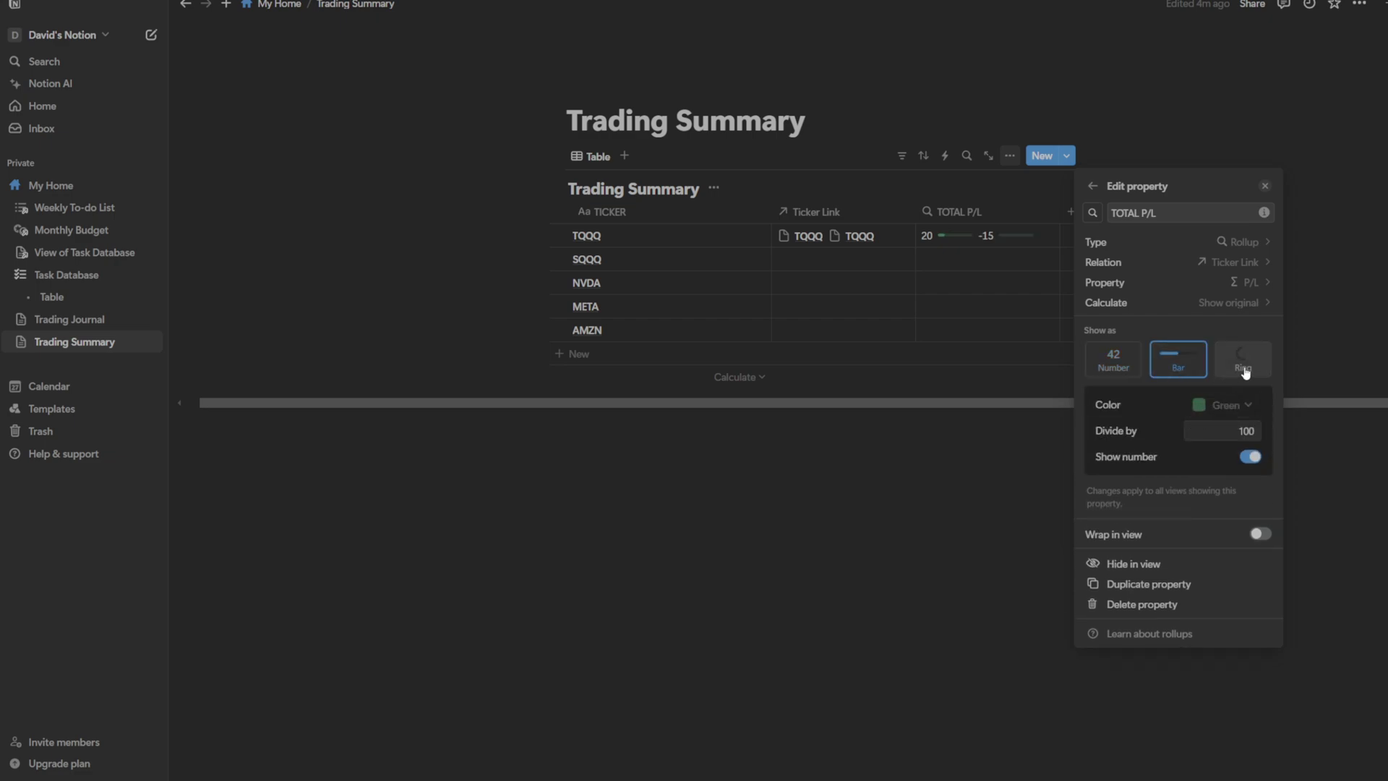
pyautogui.click(1242, 363)
pyautogui.click(1190, 369)
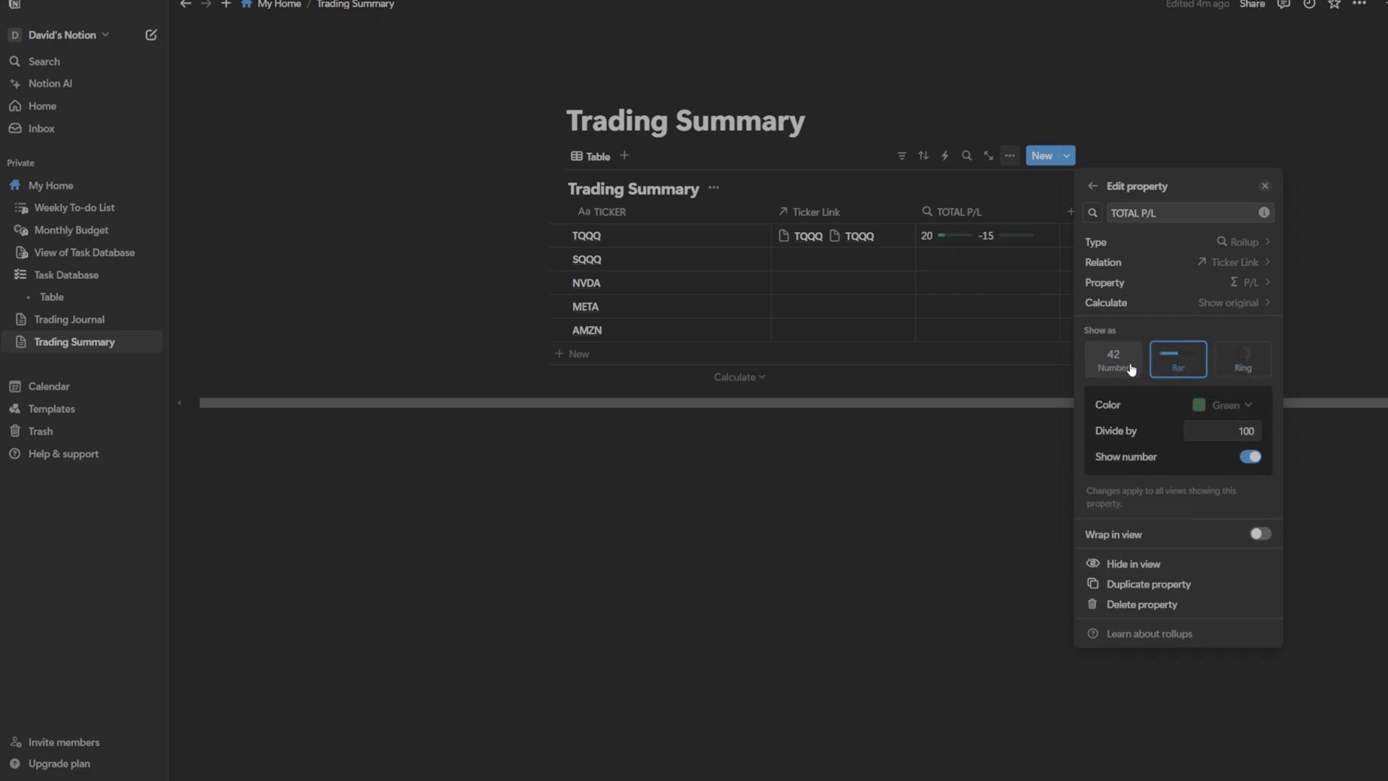
pyautogui.click(1131, 369)
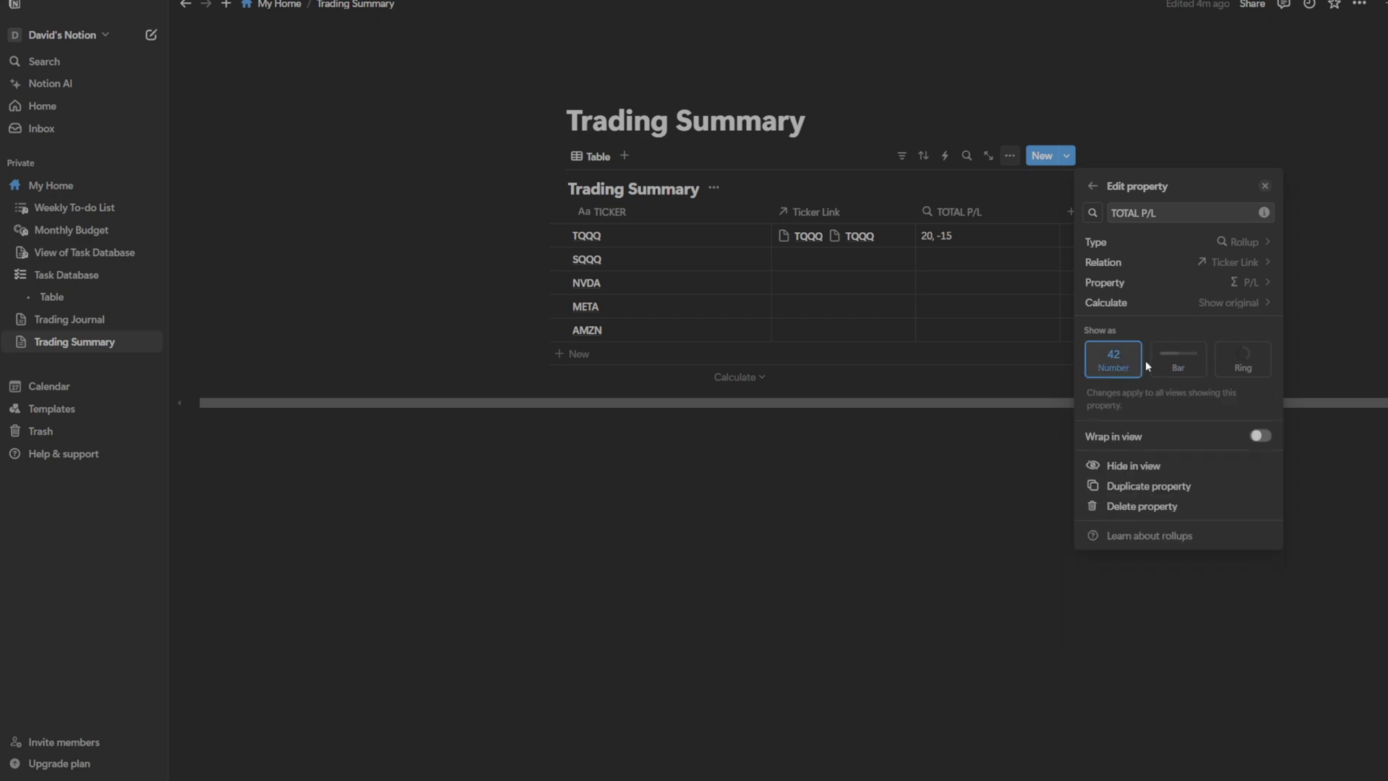
pyautogui.click(1168, 363)
pyautogui.click(1213, 432)
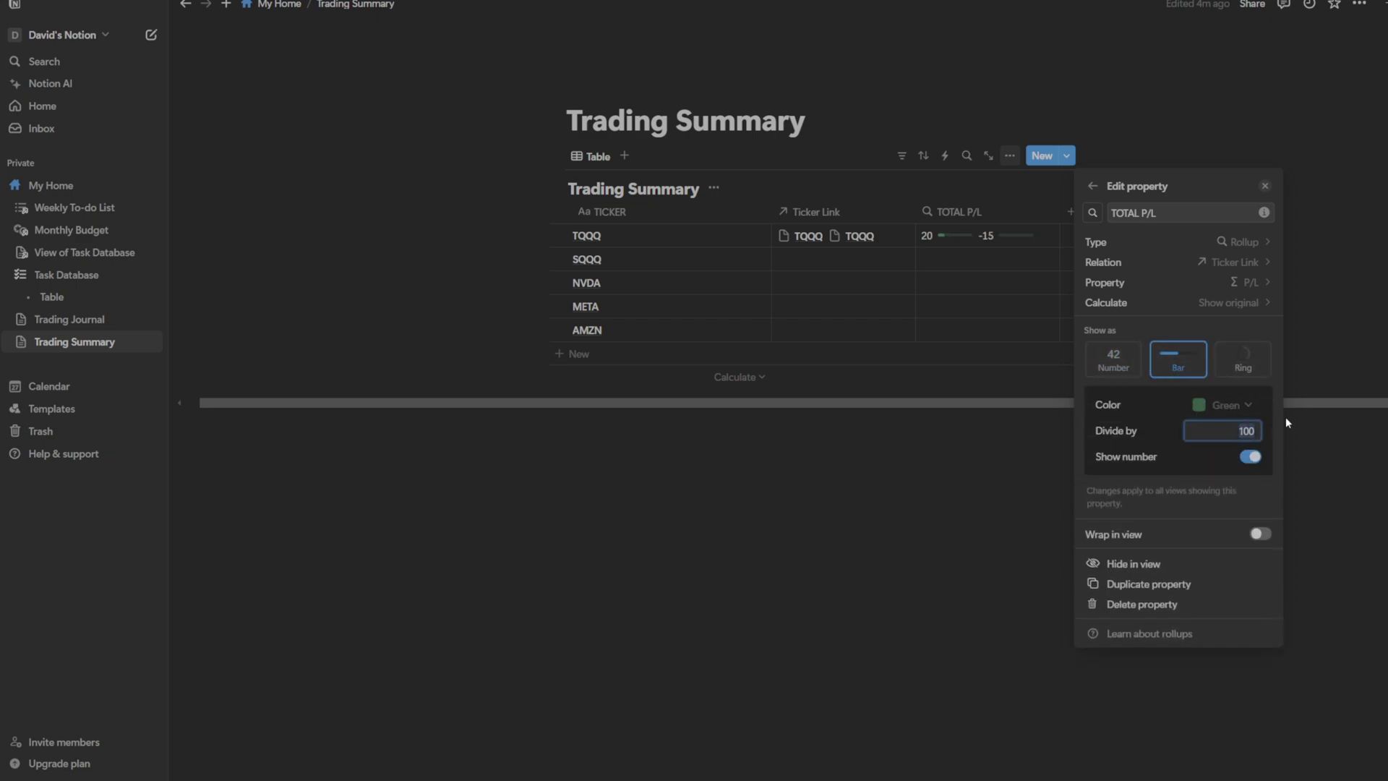
pyautogui.click(1126, 365)
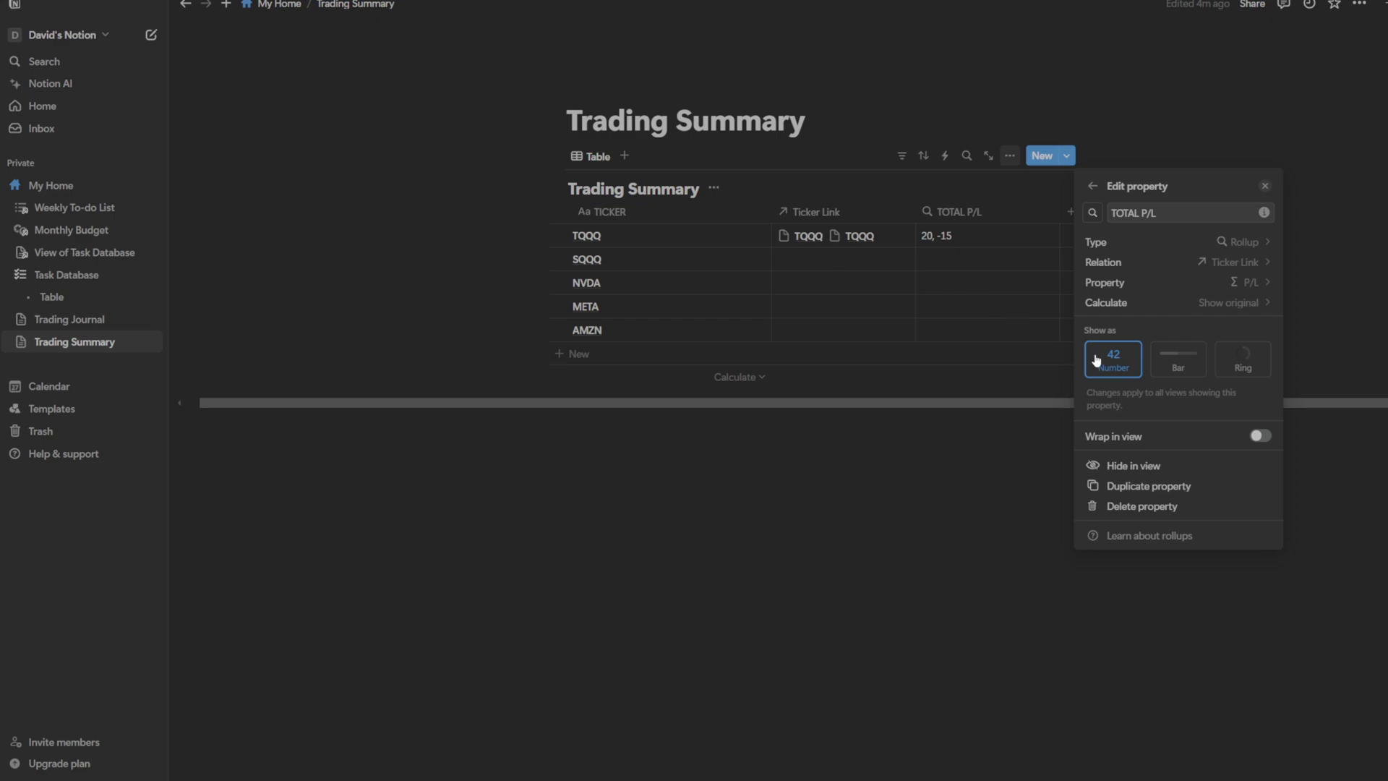
# - Set the rollup's calculation to Sum, giving TQQQ a total of 5
pyautogui.click(1196, 303)
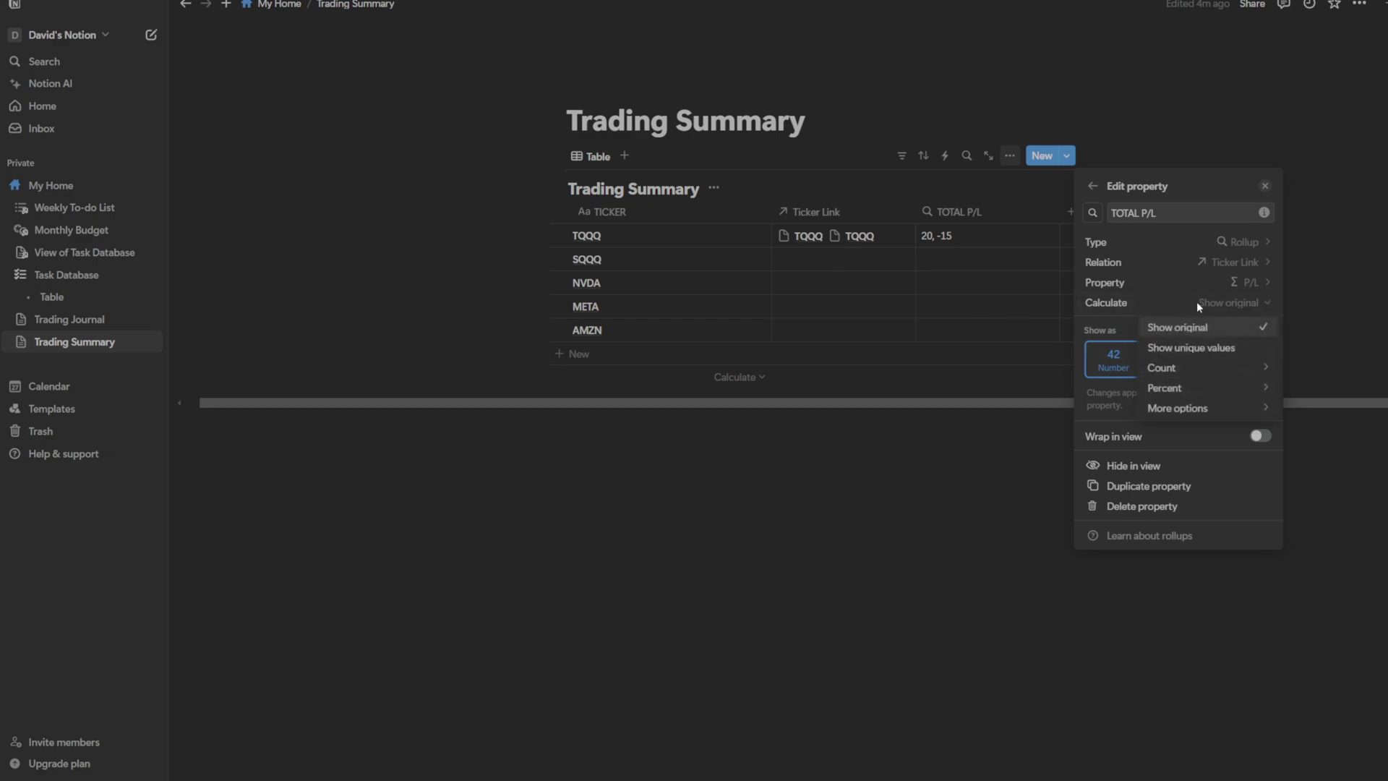
pyautogui.moveTo(1229, 408)
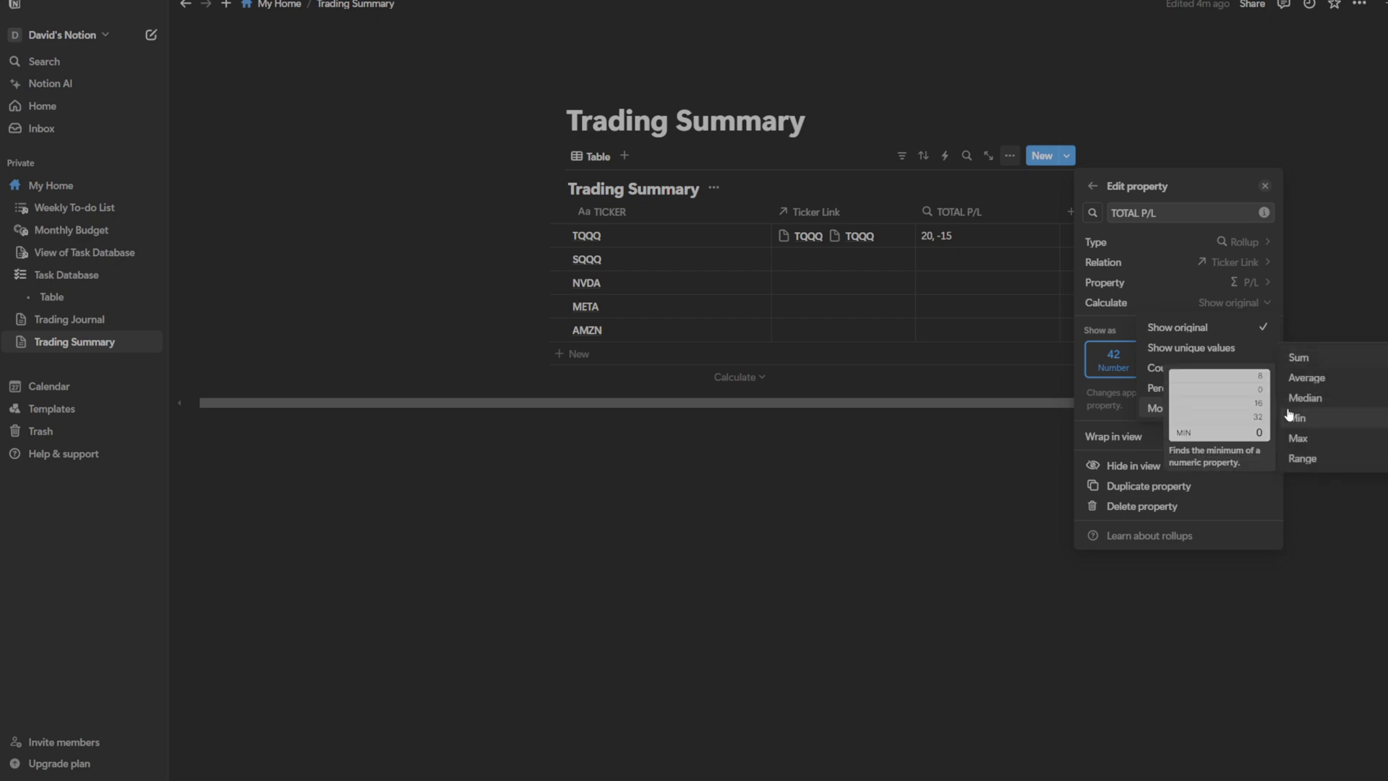
pyautogui.click(1331, 369)
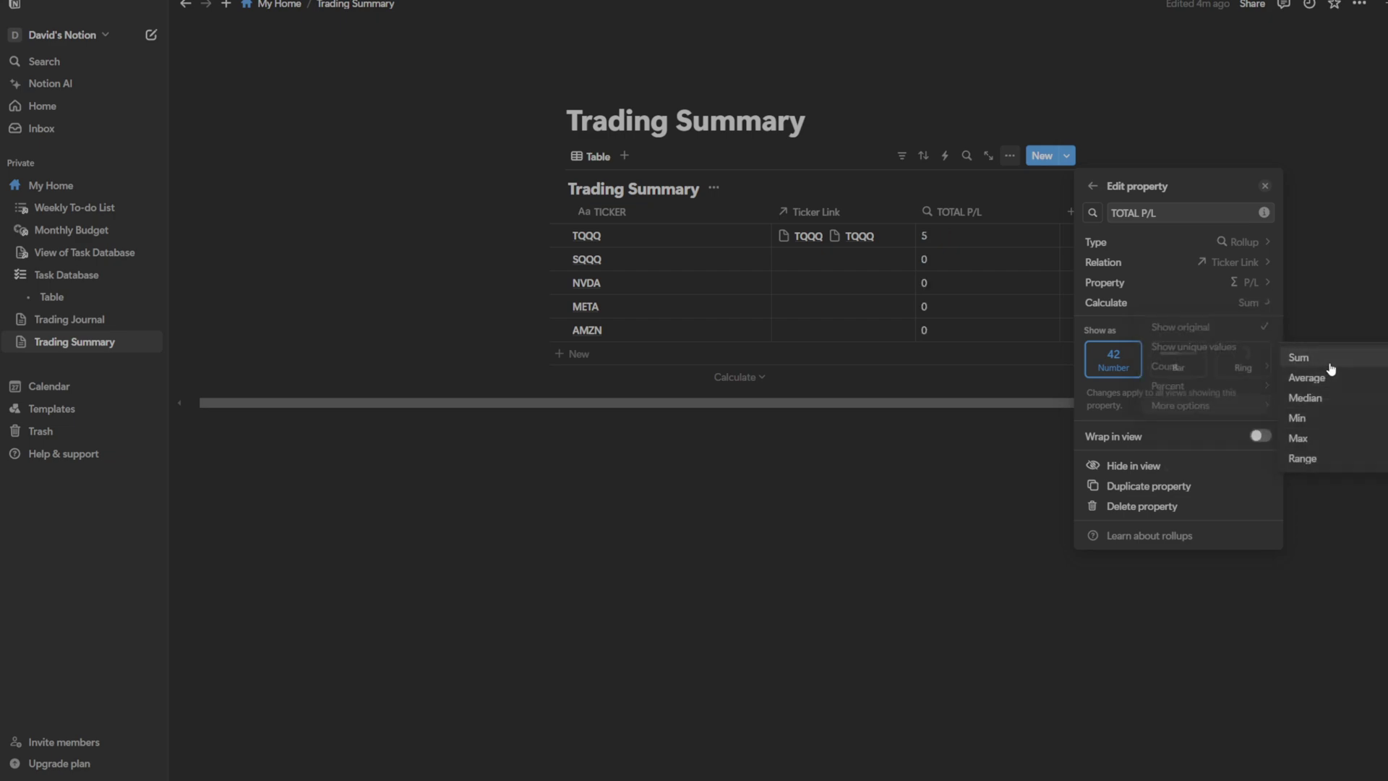
pyautogui.click(929, 289)
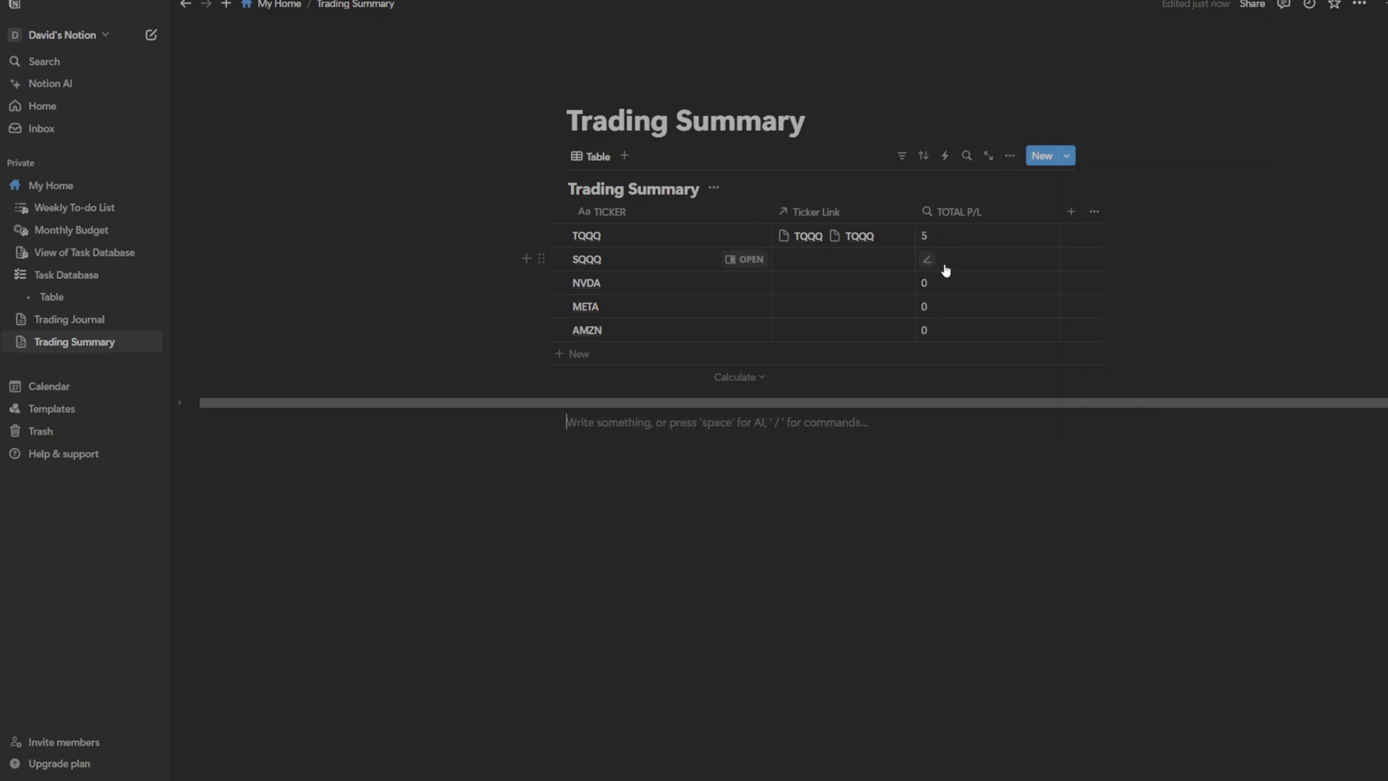
pyautogui.click(955, 240)
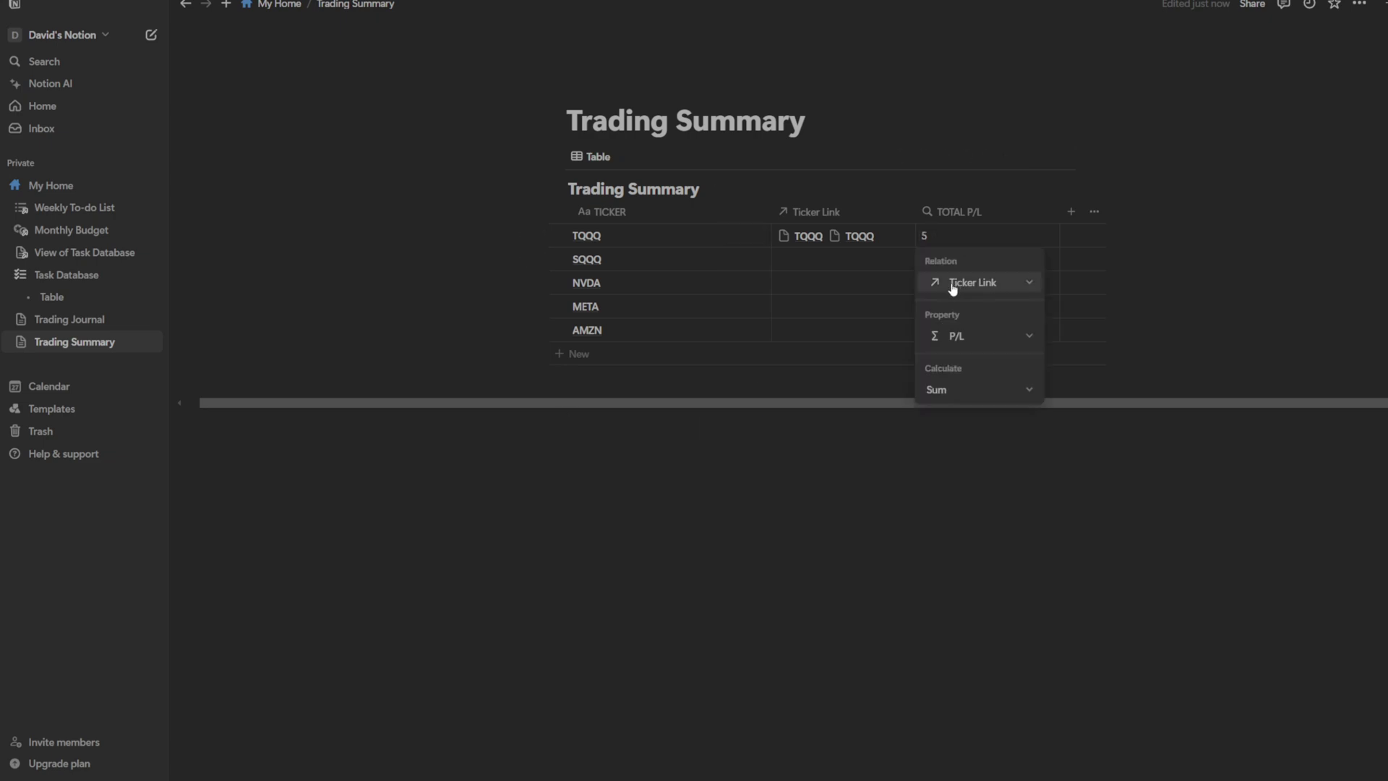
pyautogui.click(870, 513)
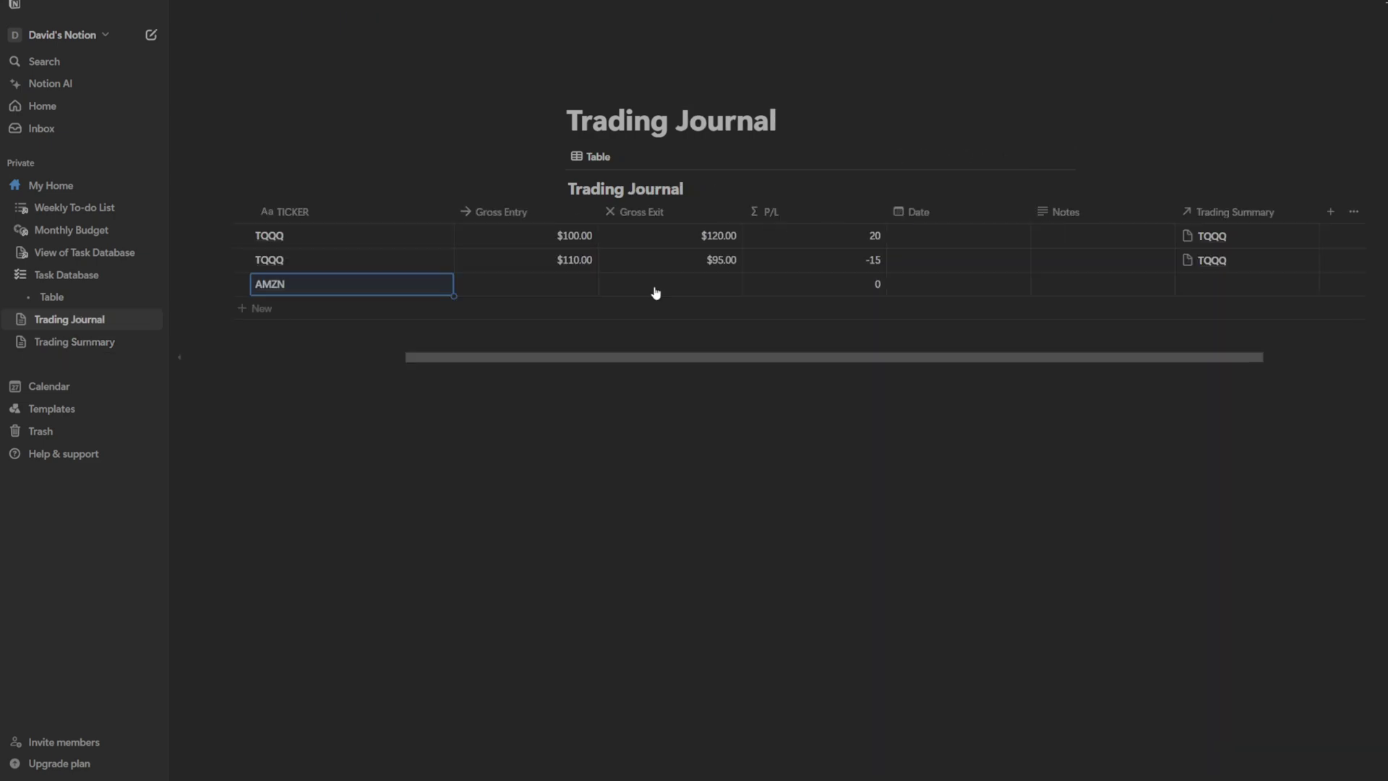
# - Enter the AMZN trade's gross entry as $100.00 and gross exit as $175.00
pyautogui.press('Tab')
pyautogui.write('100')
pyautogui.press('Return')
pyautogui.press('Tab')
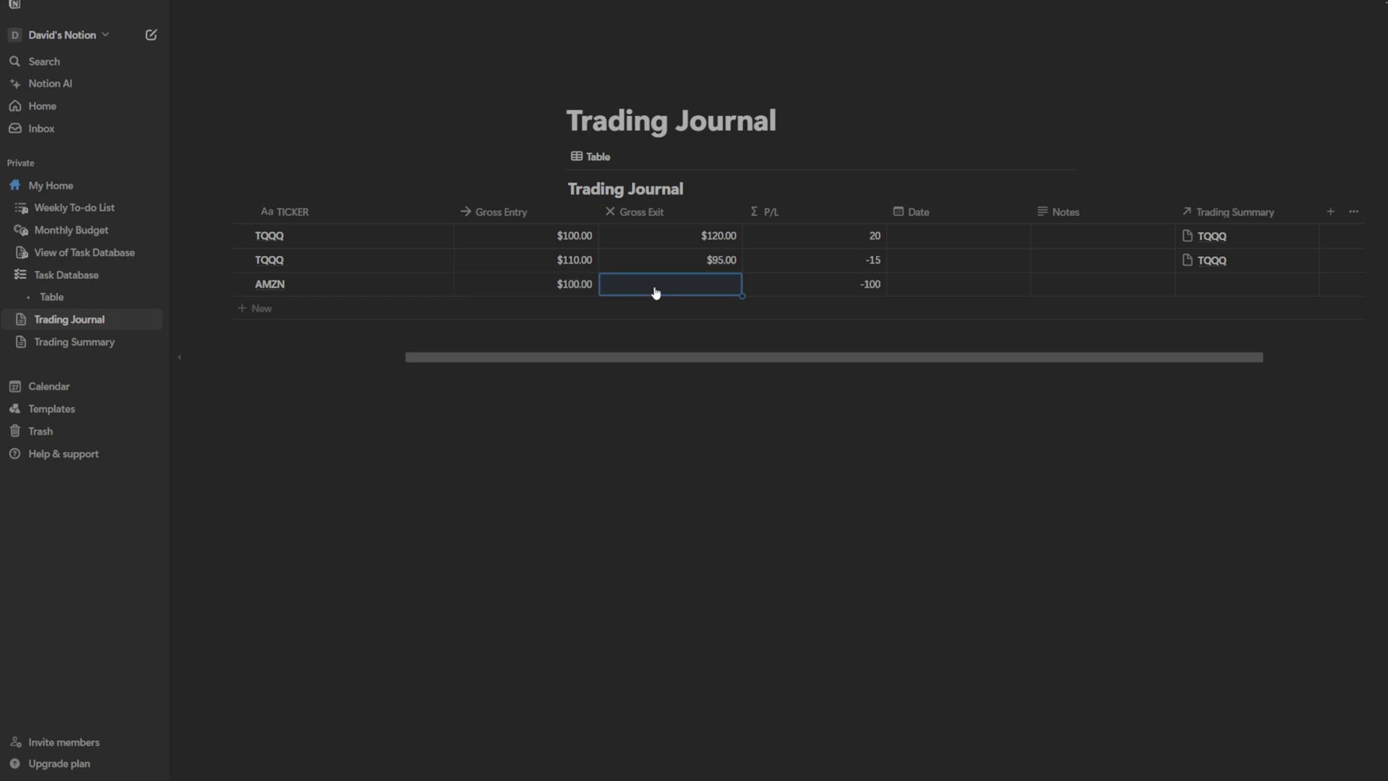
pyautogui.write('175')
pyautogui.press('Return')
# - Link the AMZN trade to the AMZN summary row, then open Trading Summary
pyautogui.press('Tab')
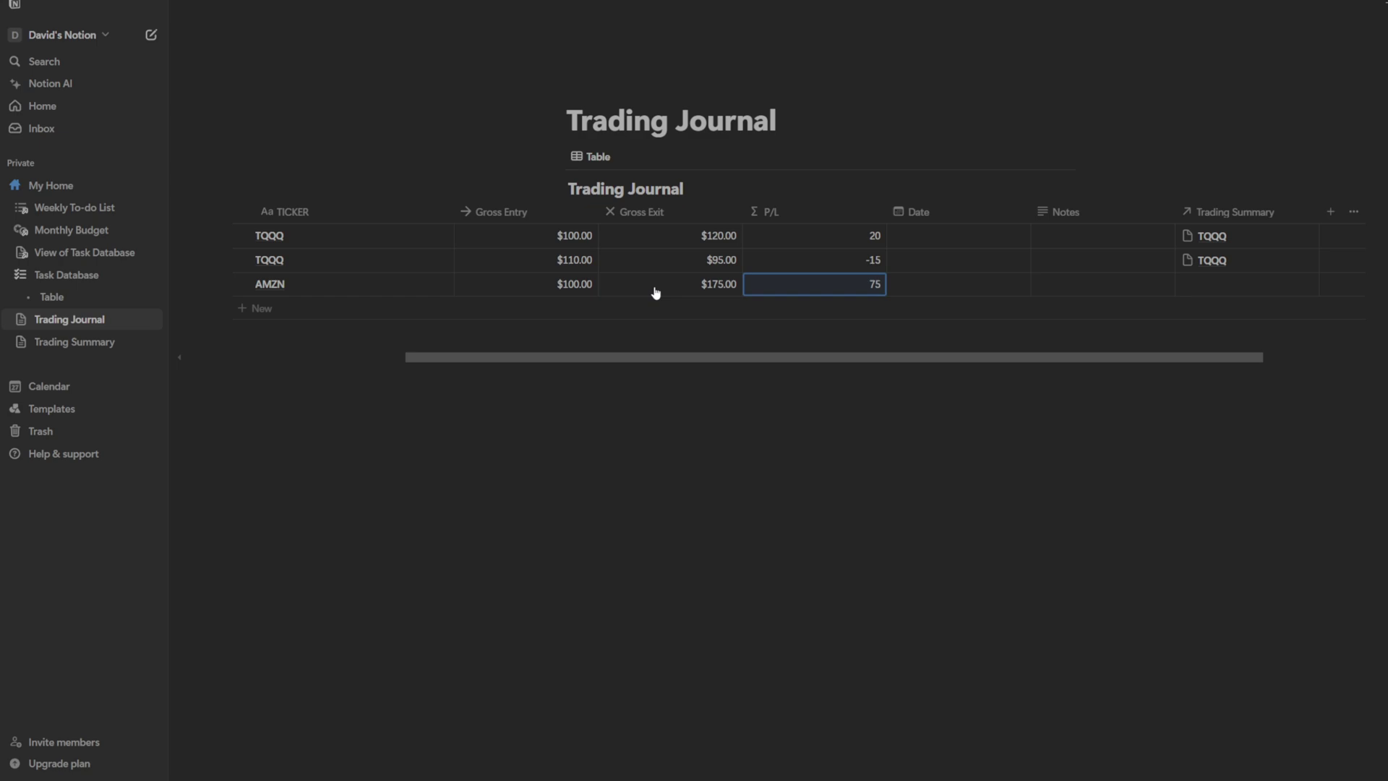
pyautogui.press('Tab')
pyautogui.press('Tab')
pyautogui.press('Tab')
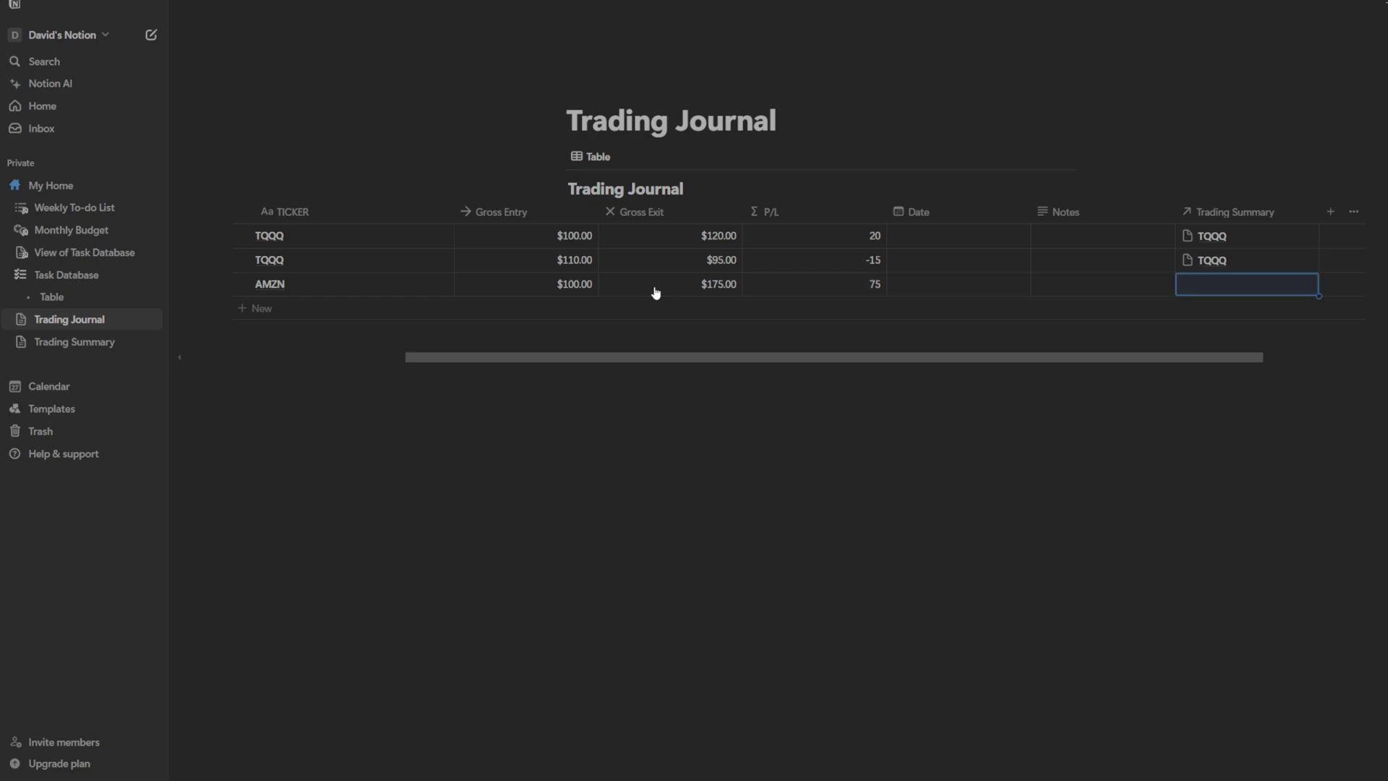
pyautogui.press('Return')
pyautogui.press('Down')
pyautogui.press('Down')
pyautogui.press('Down')
pyautogui.press('Down')
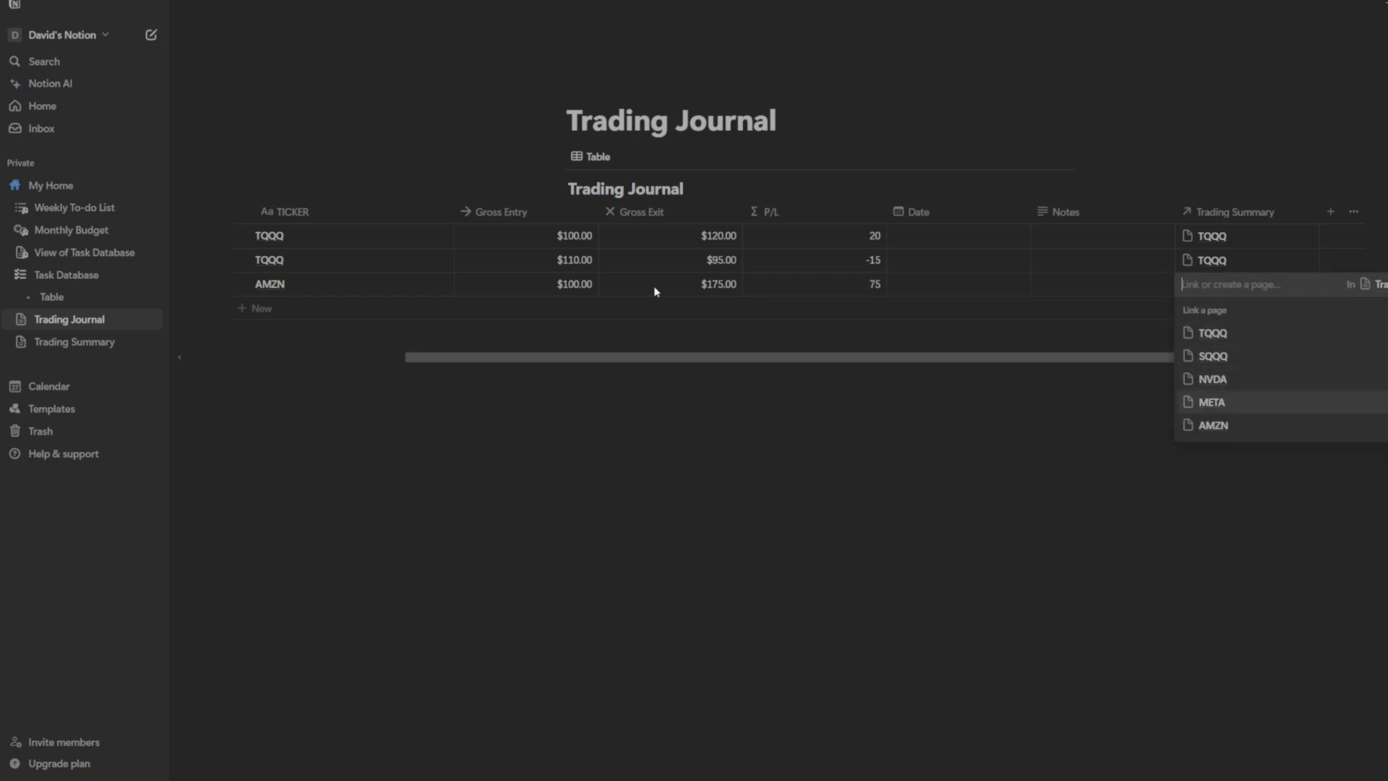
pyautogui.press('Return')
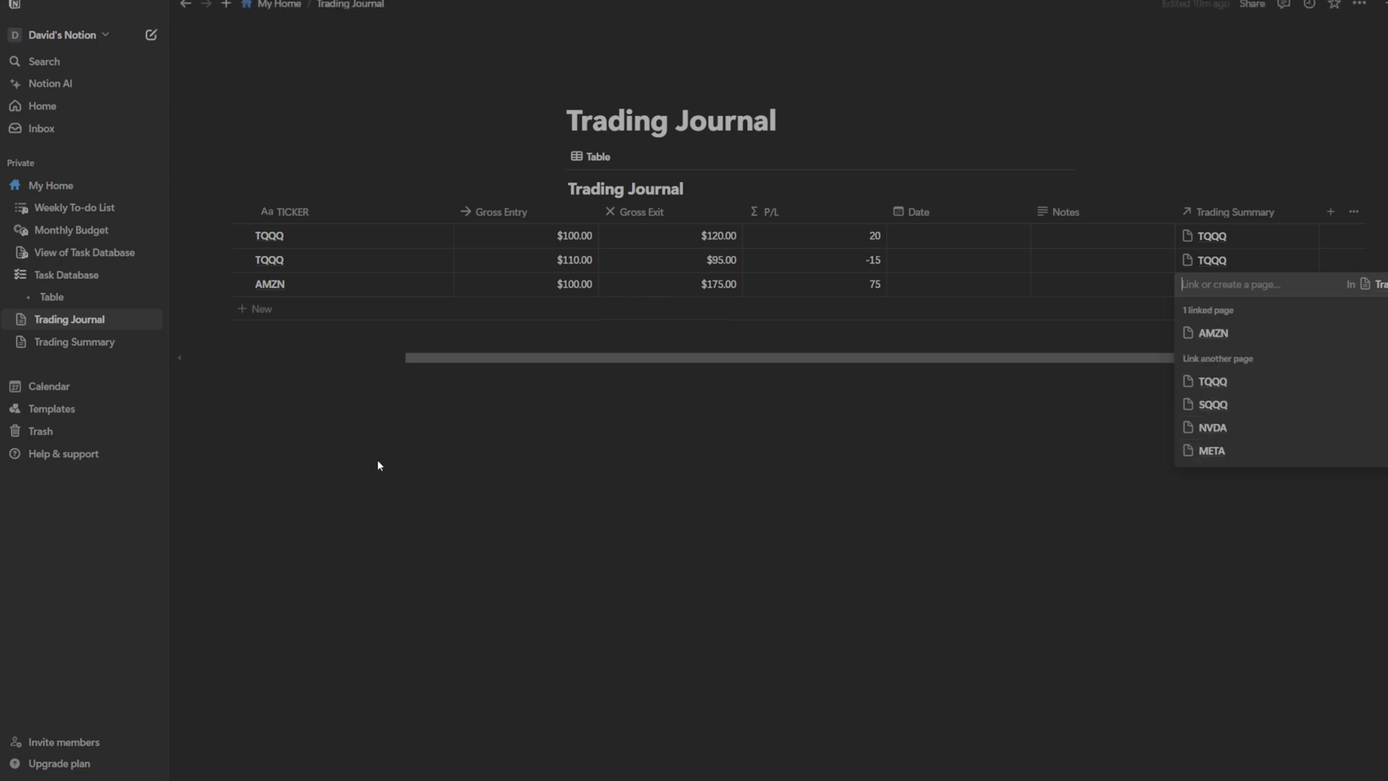
pyautogui.press('Escape')
pyautogui.click(74, 341)
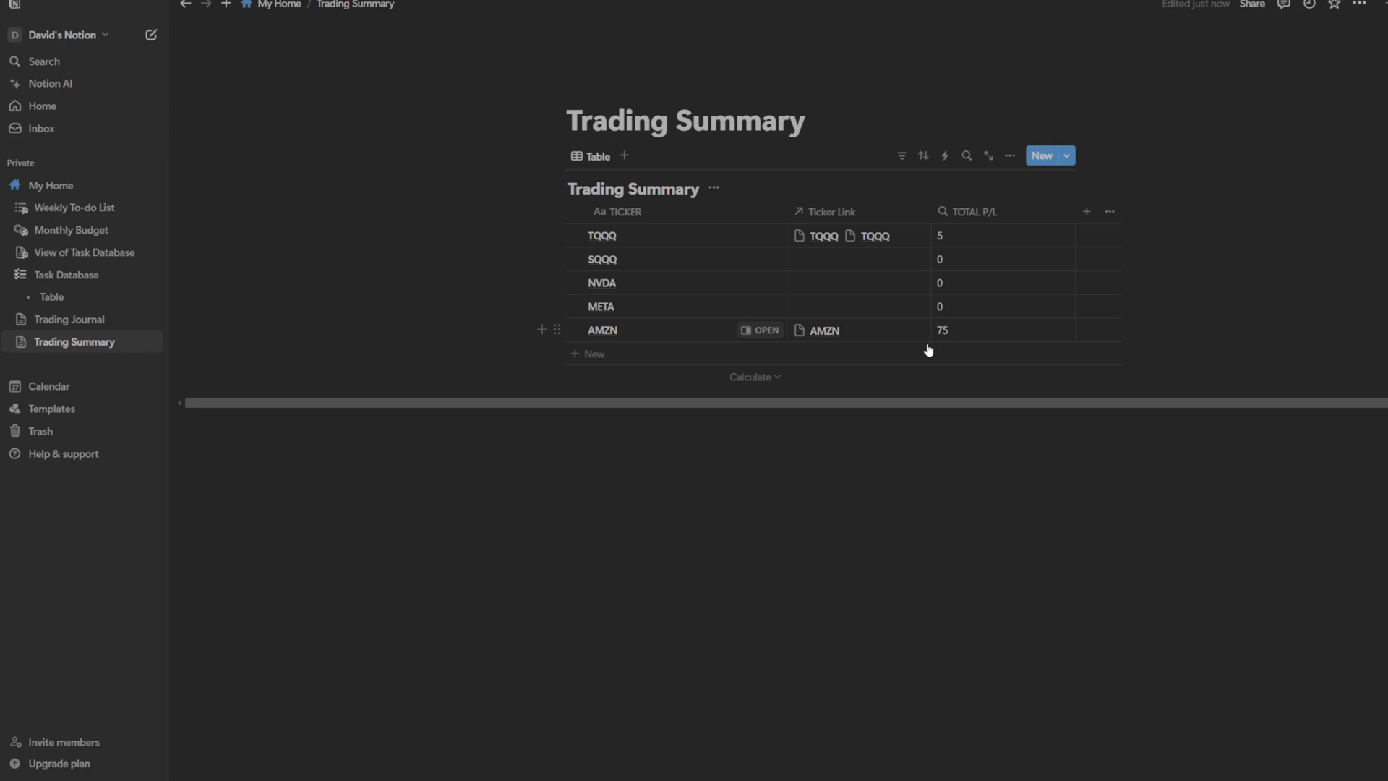
# - Add a Sum footer calculation to TOTAL P/L, showing 80
pyautogui.click(797, 521)
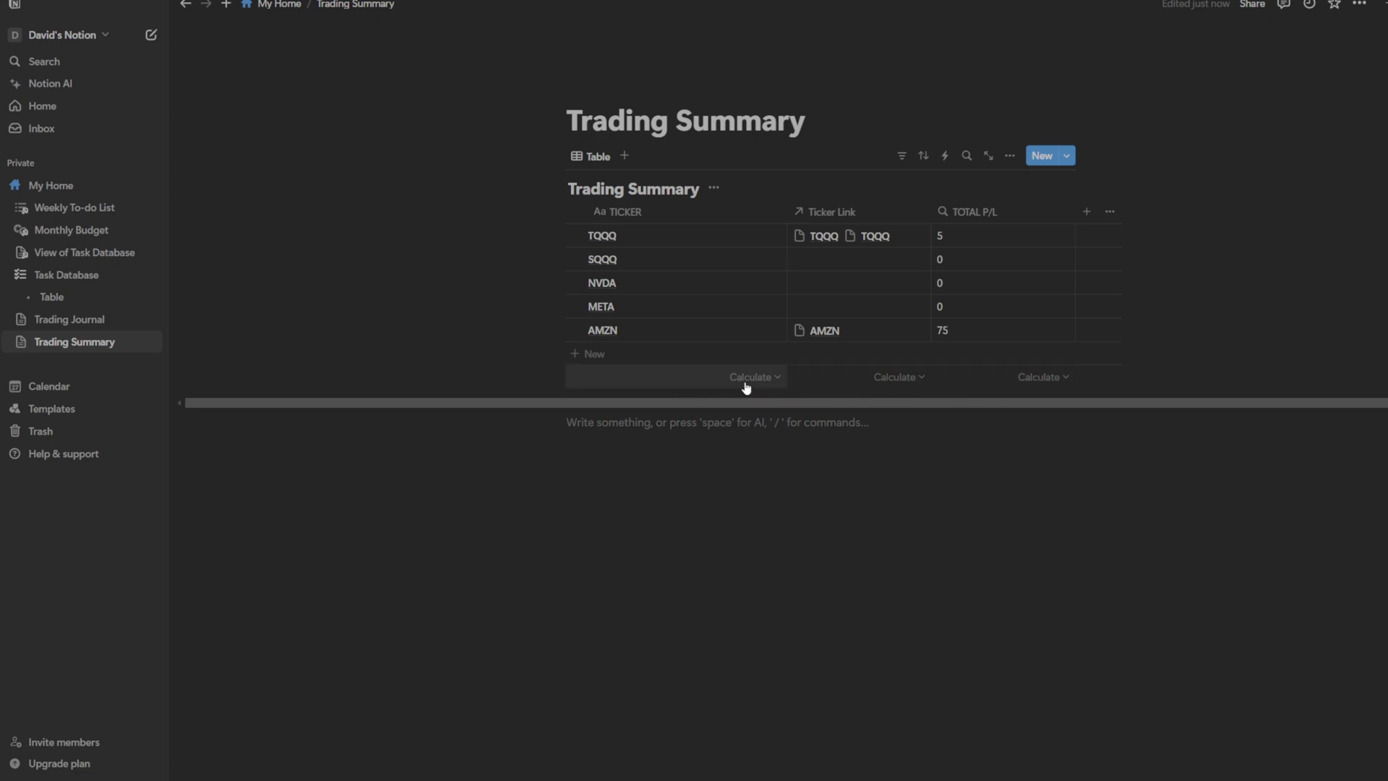
pyautogui.click(1012, 387)
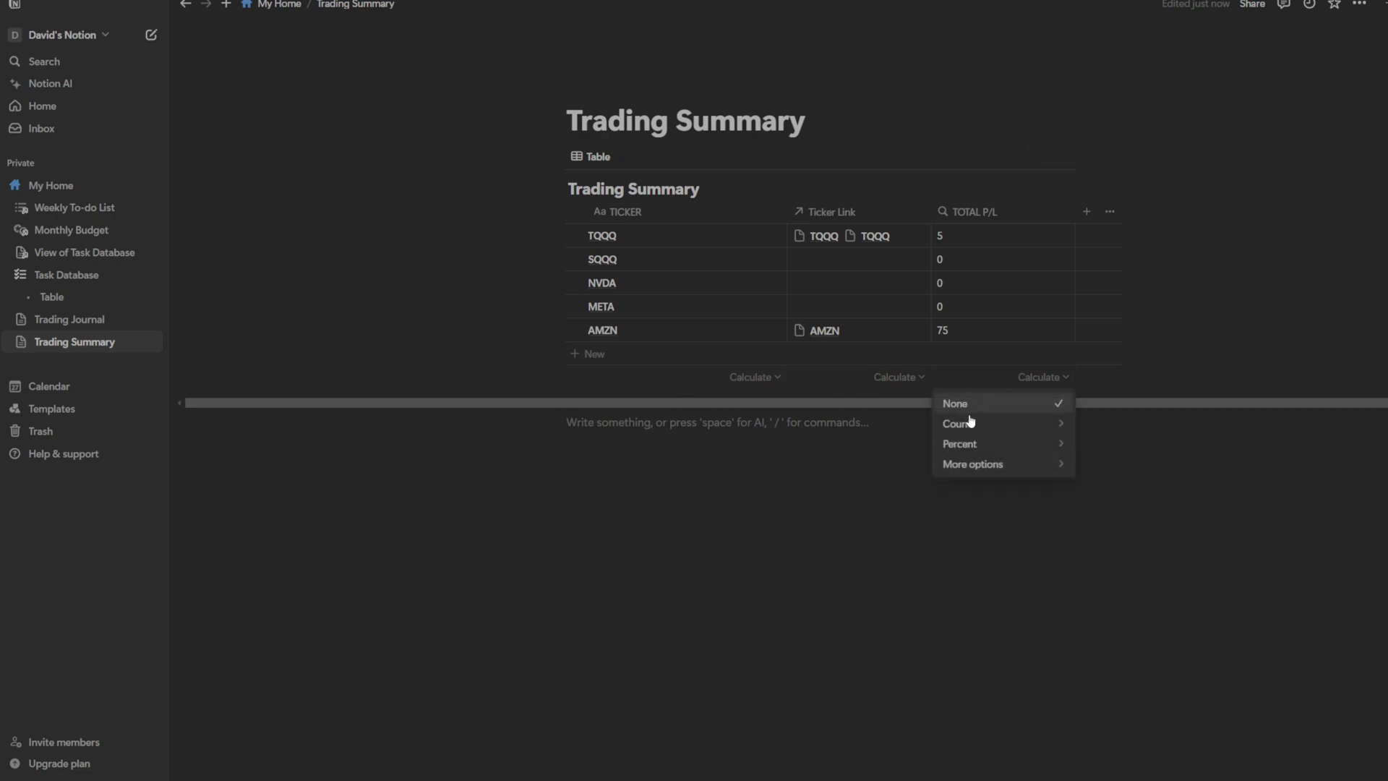
pyautogui.moveTo(997, 466)
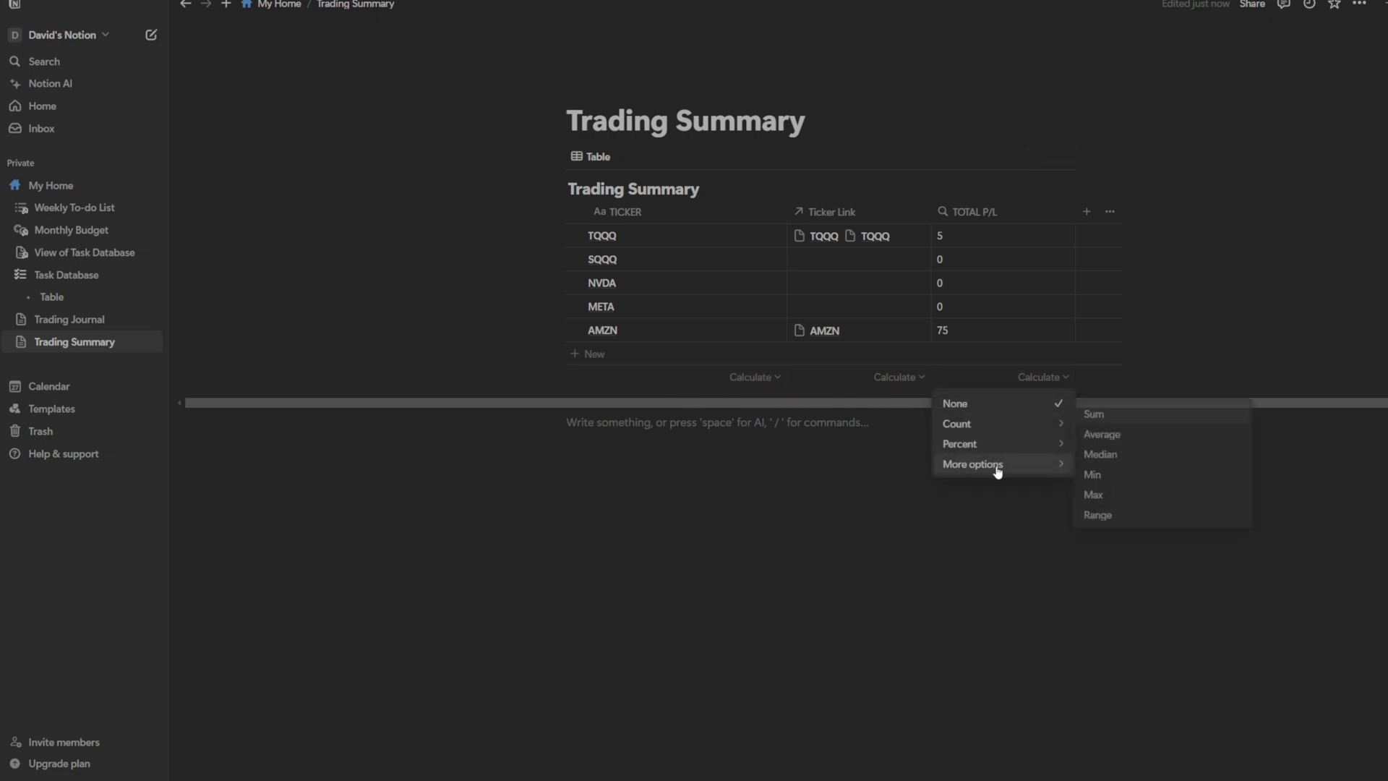
pyautogui.click(1102, 413)
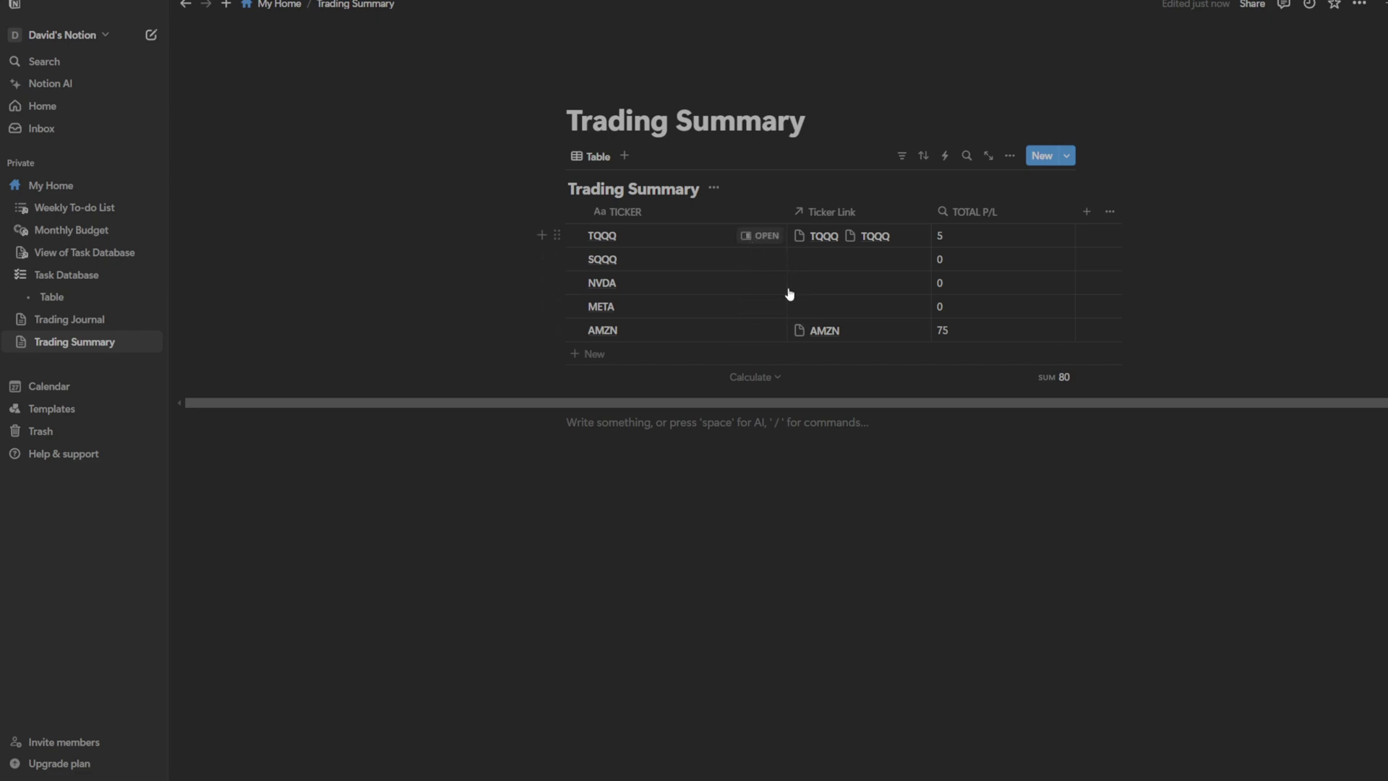
# - Add a Count values footer calculation to Ticker Link, showing 3
pyautogui.click(898, 378)
pyautogui.moveTo(844, 425)
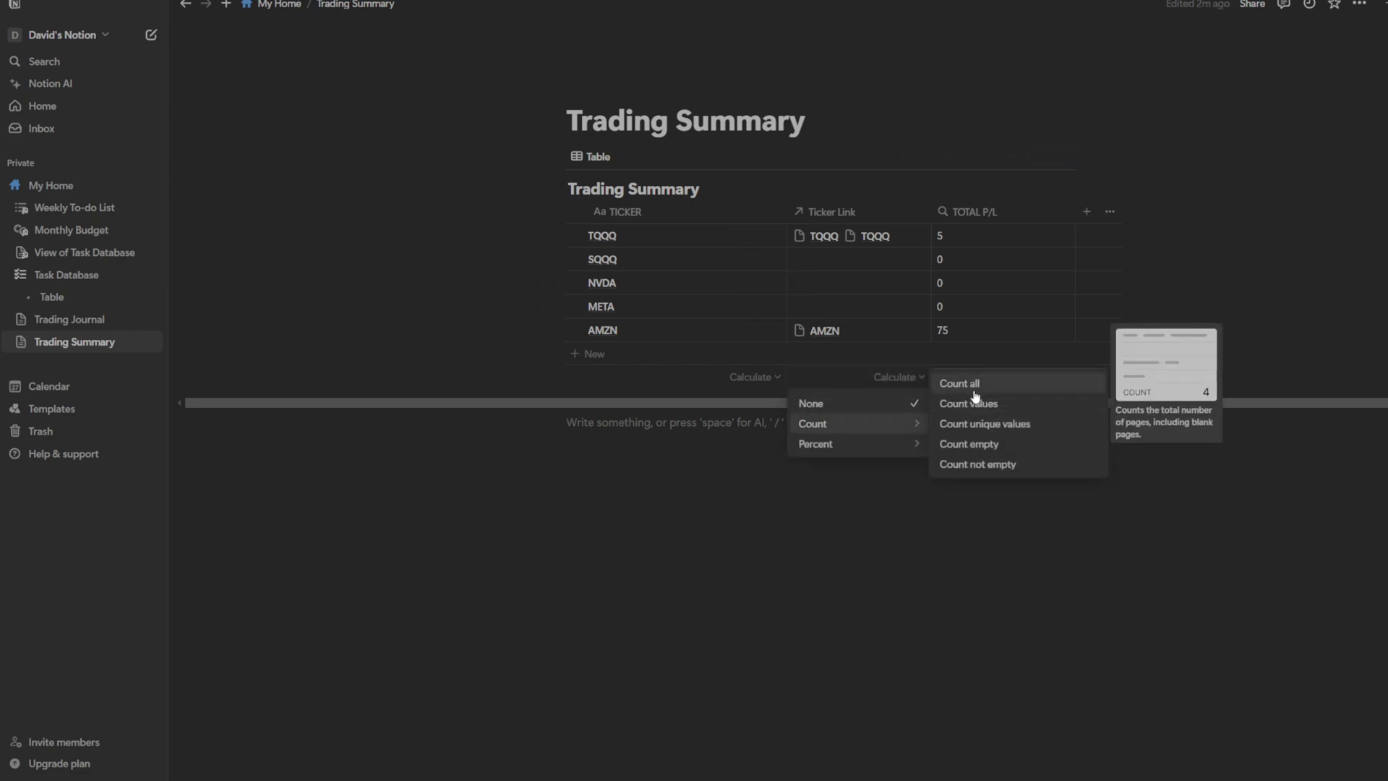
pyautogui.click(1016, 406)
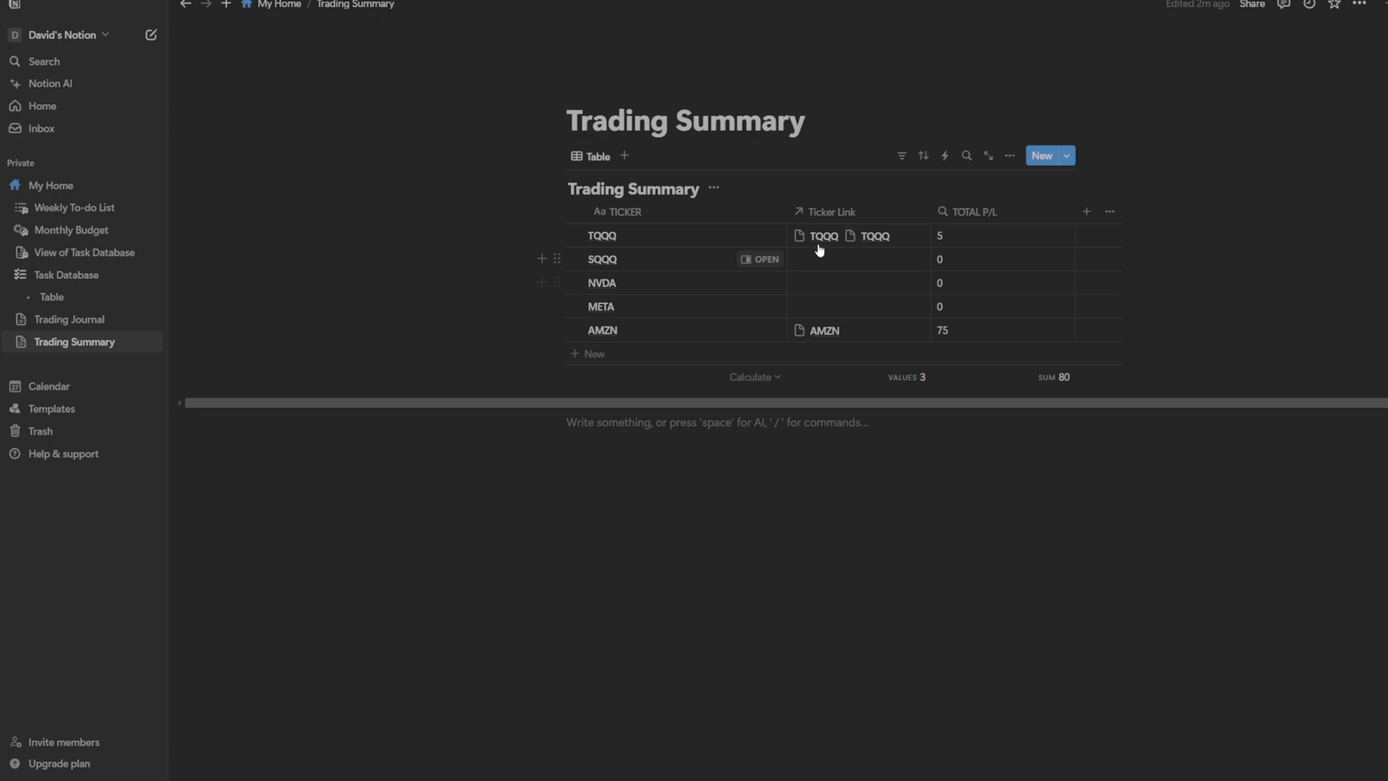
pyautogui.click(103, 317)
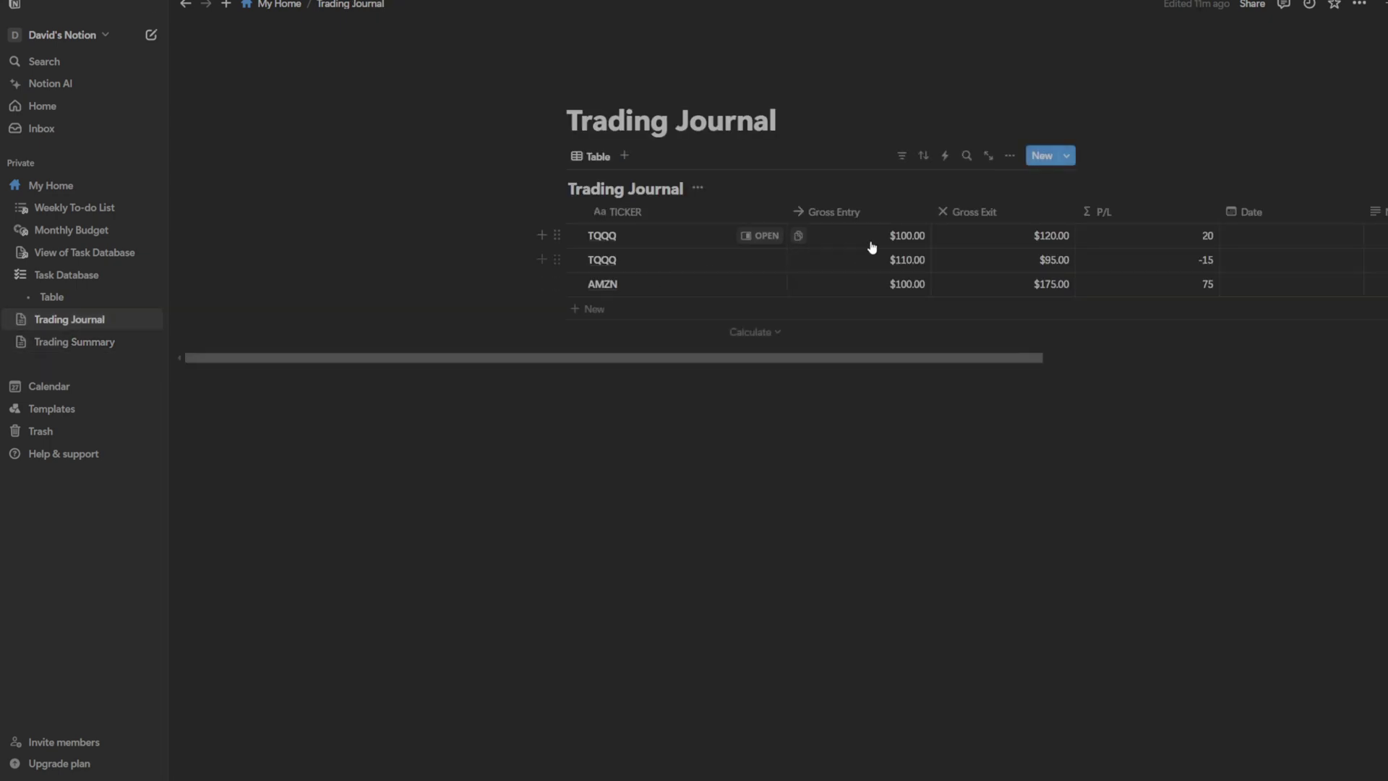
# - Hide Ticker Link, then re-show it from Properties so it follows TOTAL P/L
pyautogui.hotkey('ctrl', '[')
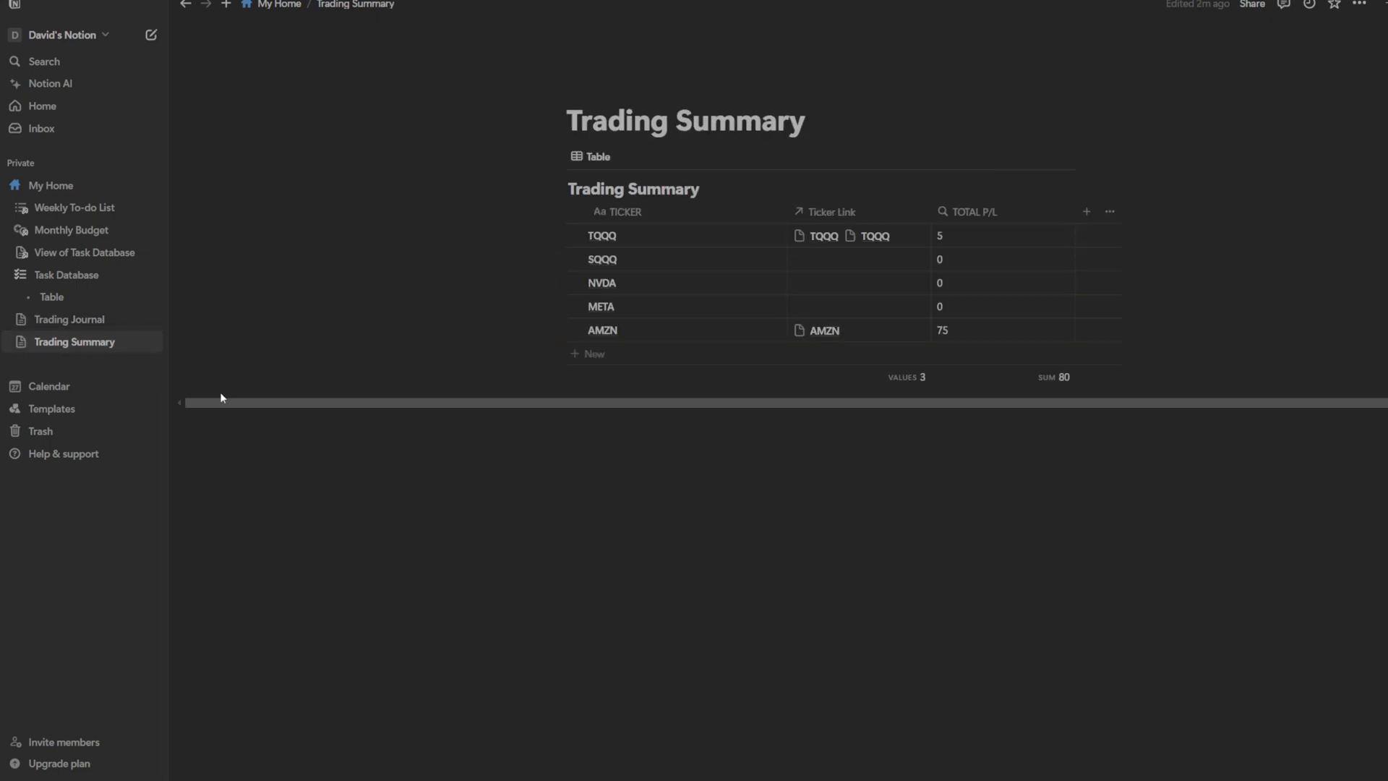
pyautogui.click(107, 321)
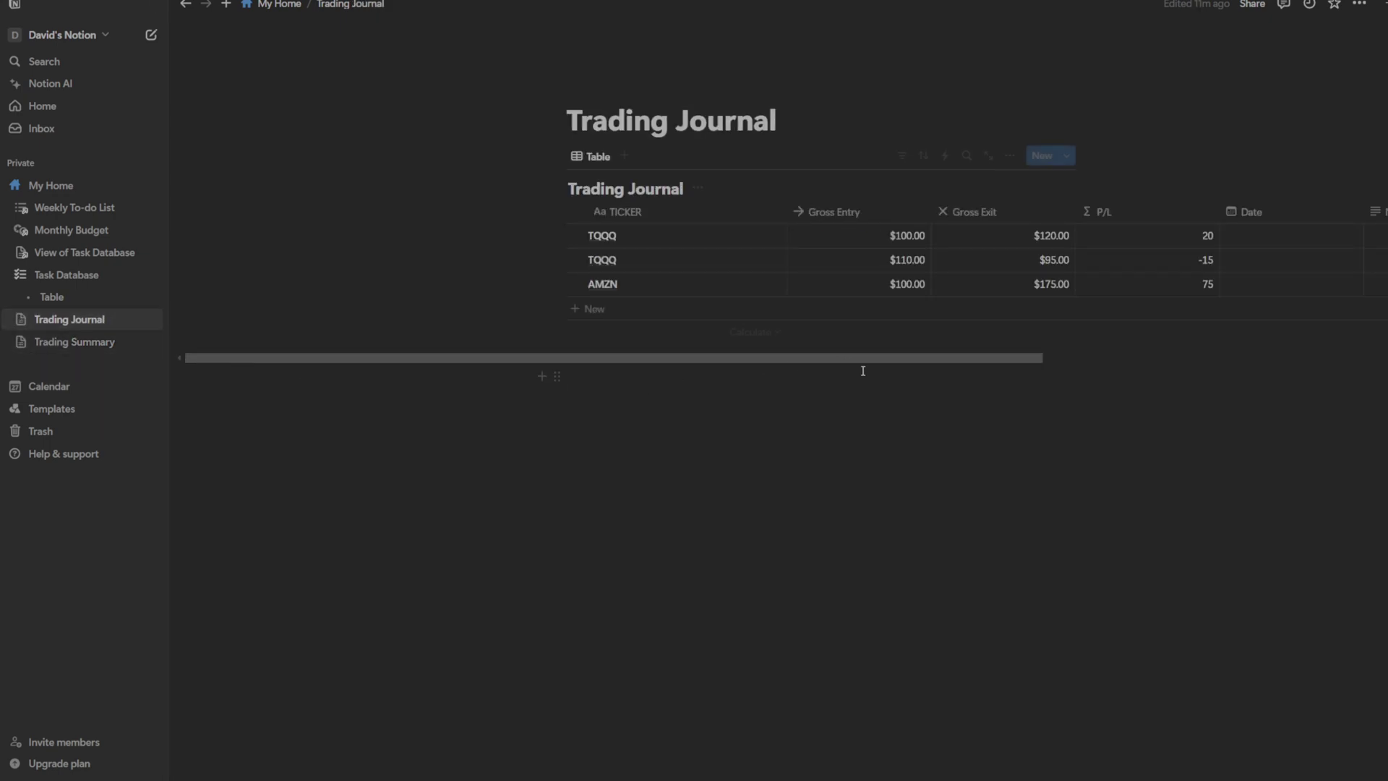
pyautogui.click(39, 343)
pyautogui.click(875, 212)
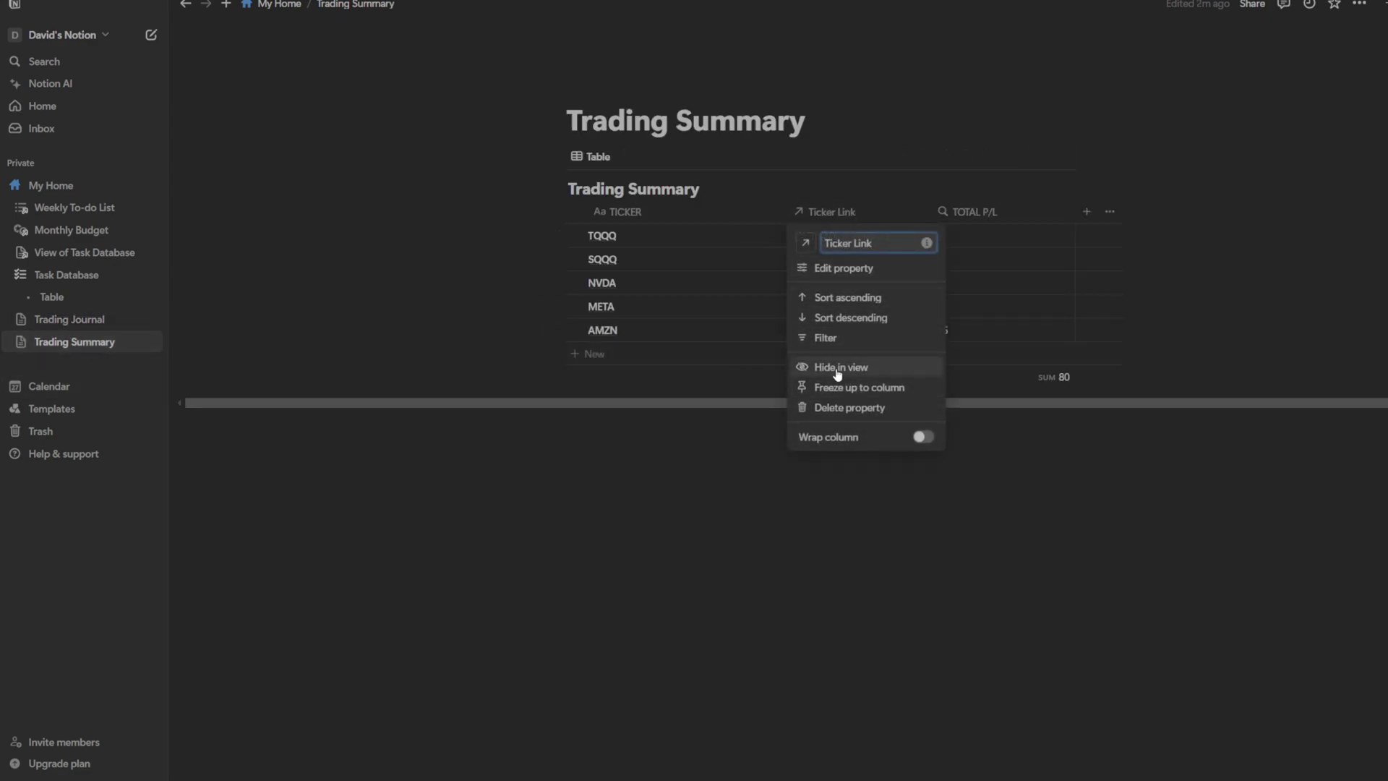
pyautogui.click(859, 373)
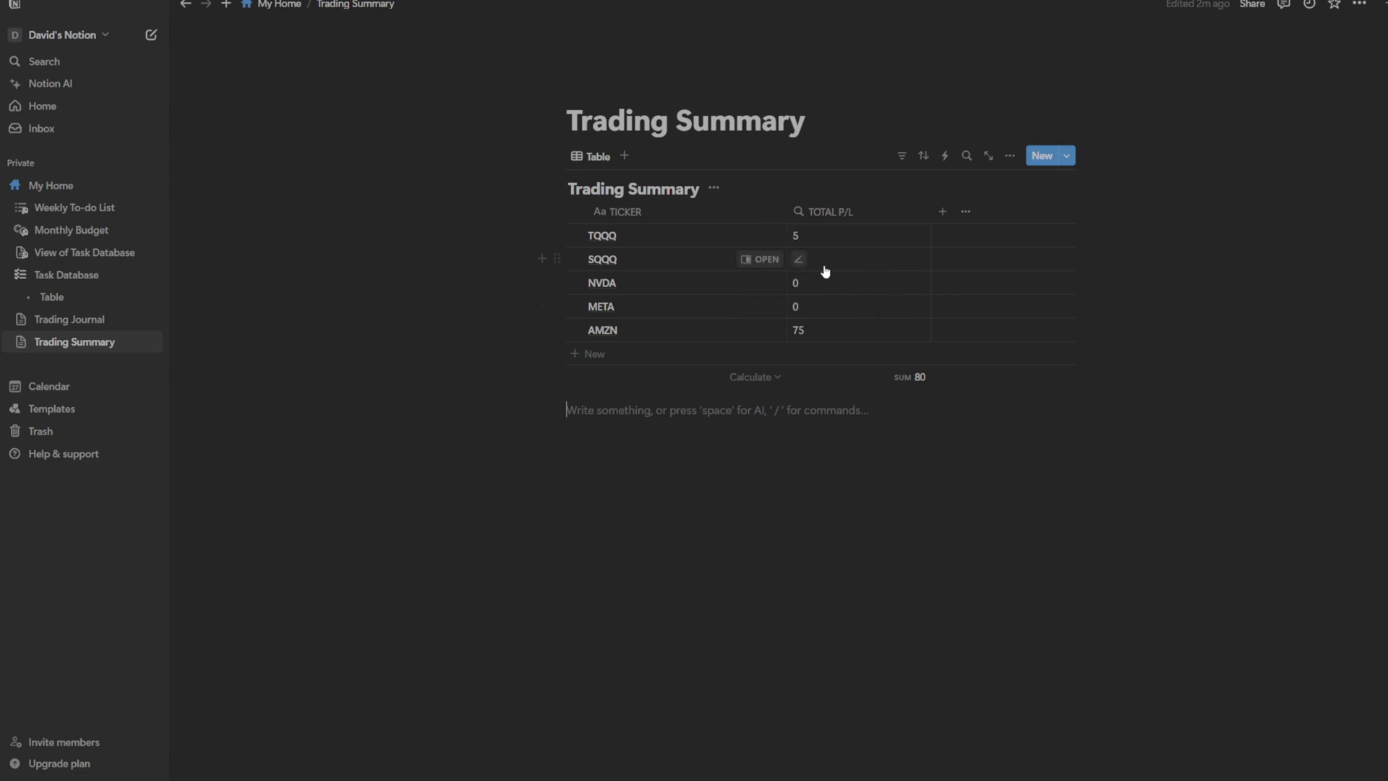
pyautogui.click(967, 214)
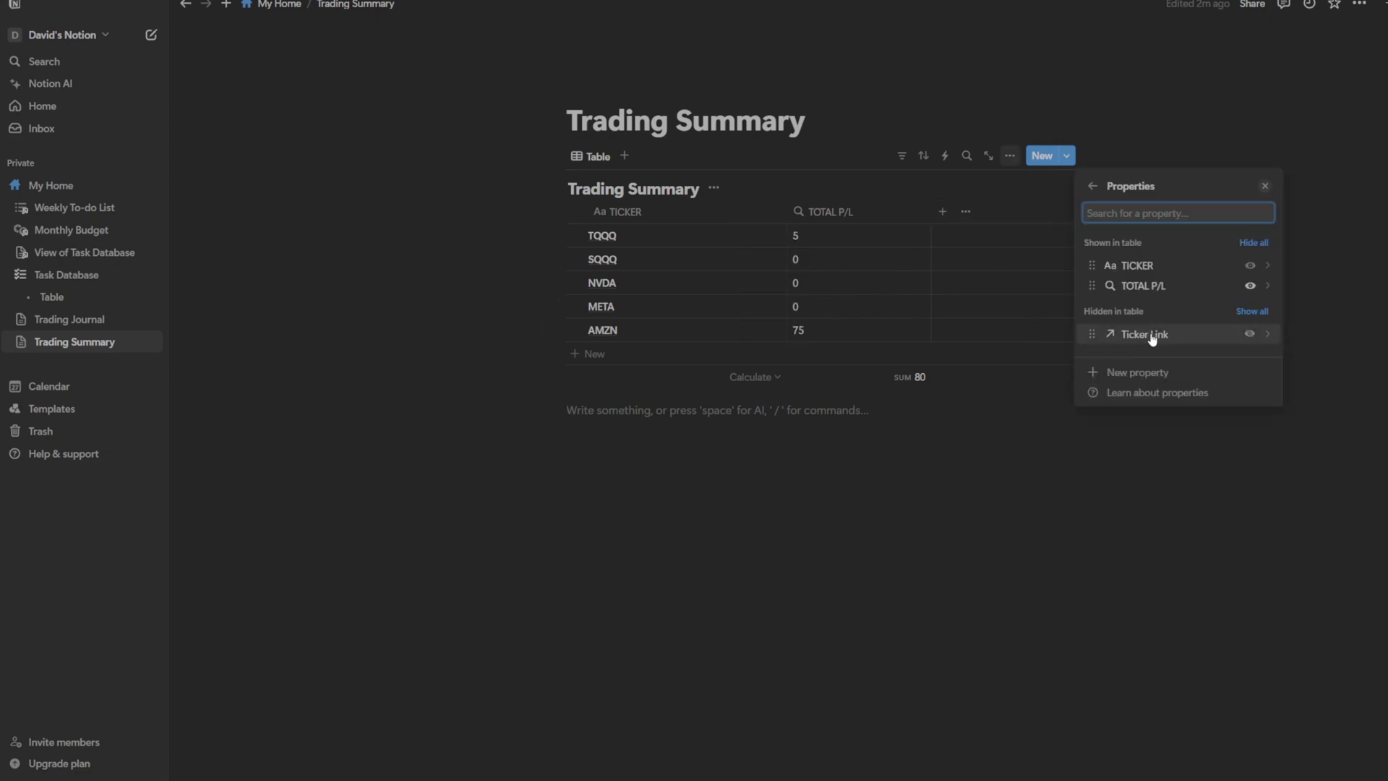
pyautogui.moveTo(1186, 342); pyautogui.dragTo(1171, 307)
pyautogui.click(895, 536)
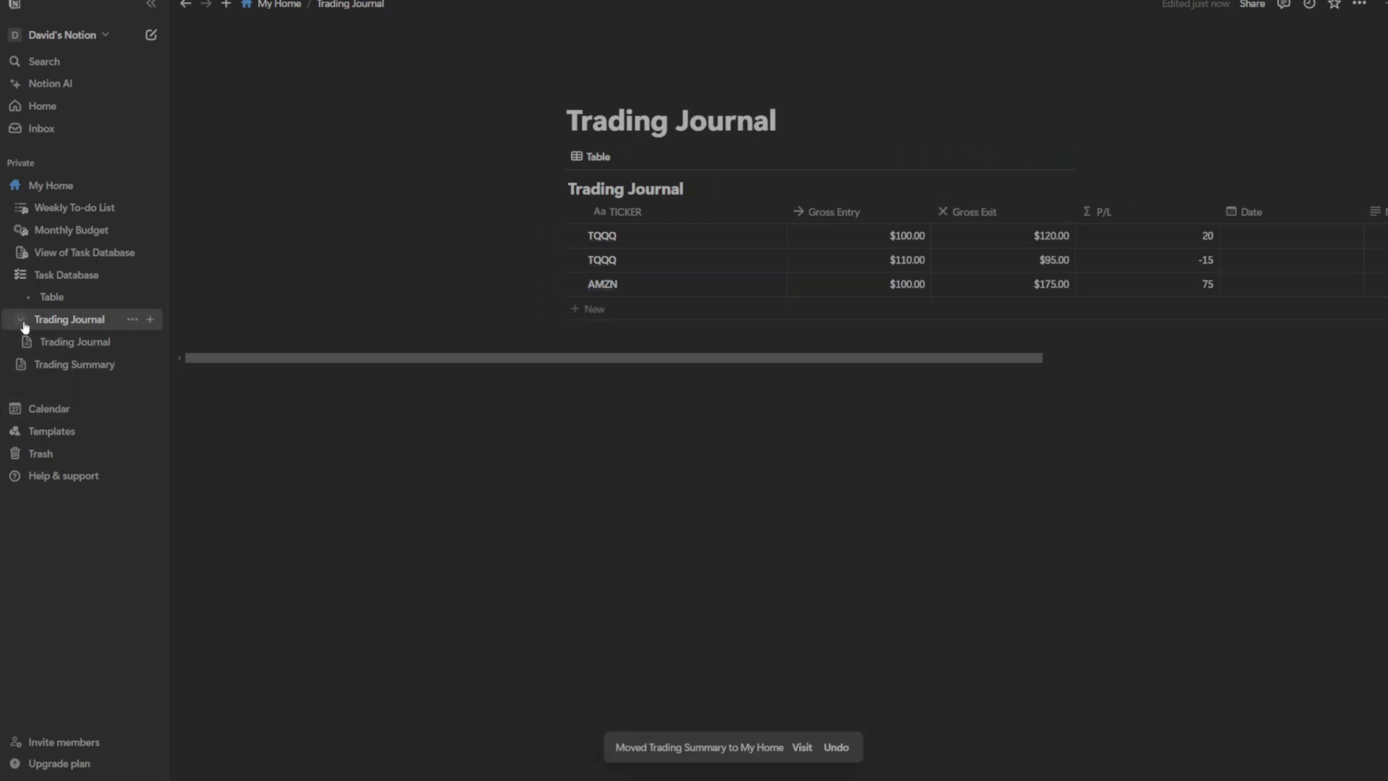
# - Drag the Trading Summary page into the Trading Journal page in the sidebar
pyautogui.click(91, 343)
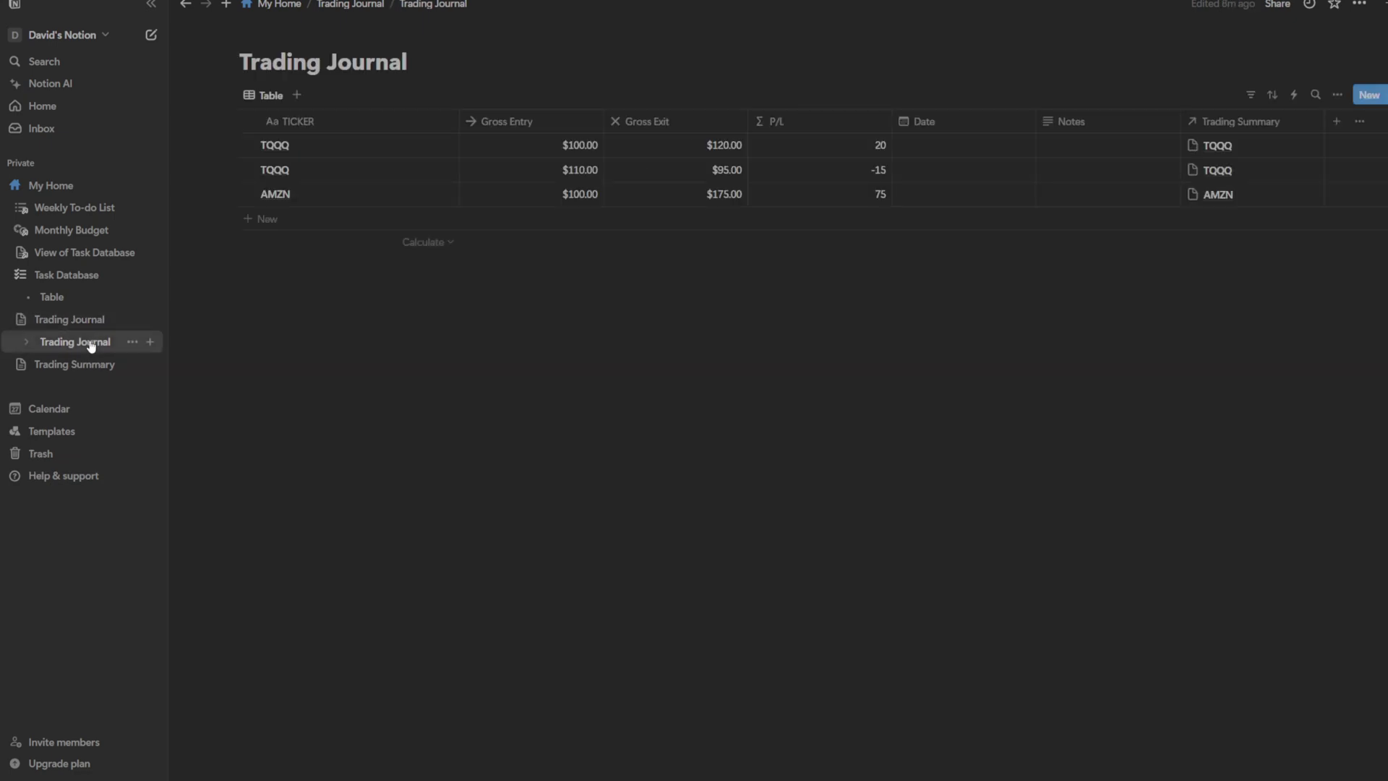
pyautogui.click(54, 326)
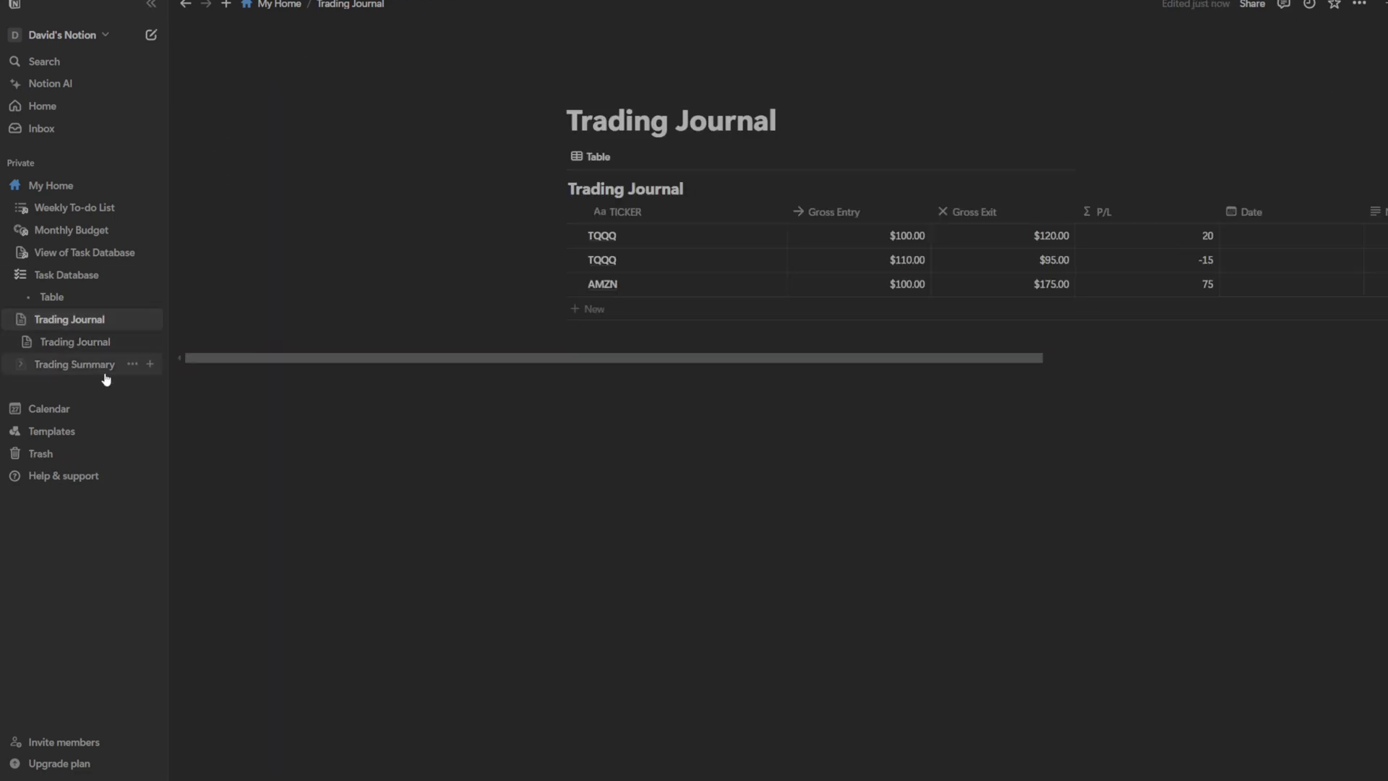
pyautogui.click(105, 368)
pyautogui.moveTo(55, 371); pyautogui.dragTo(72, 354)
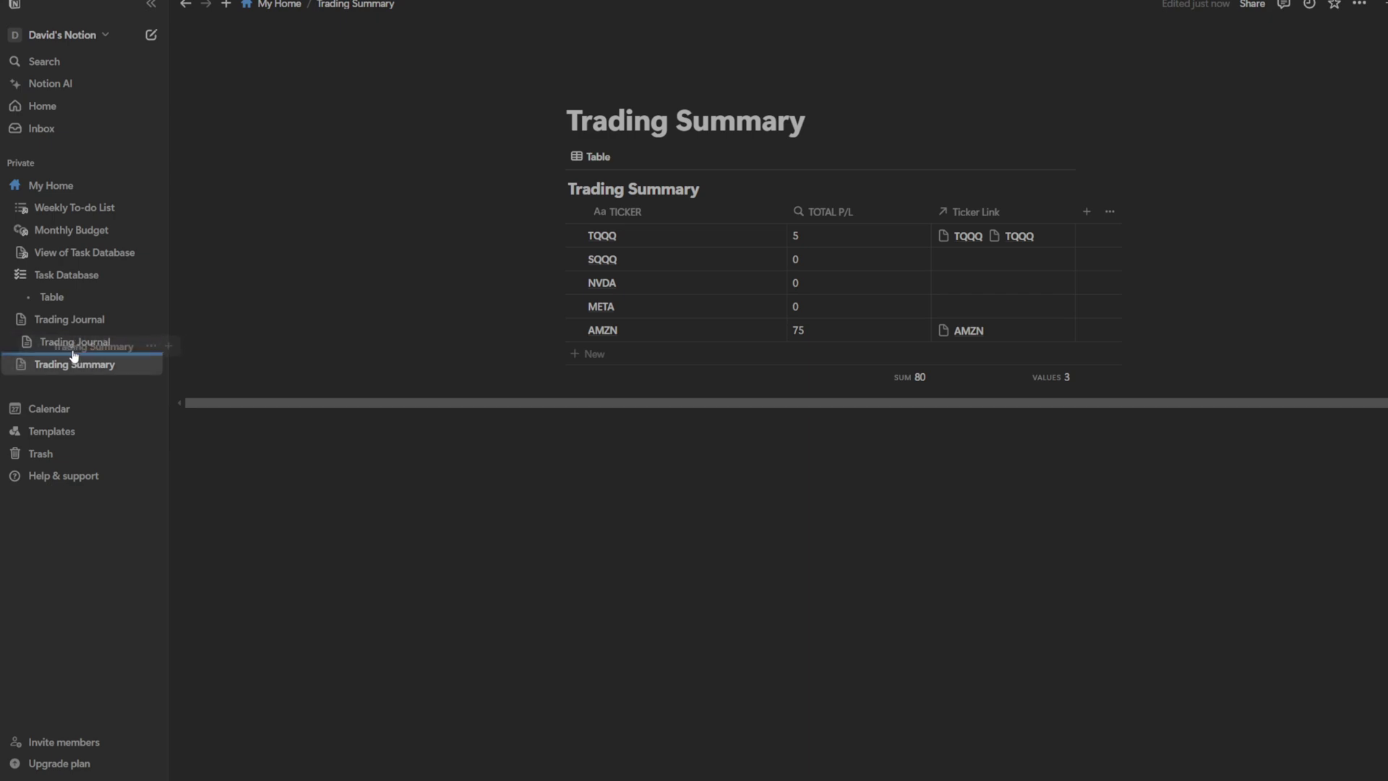
pyautogui.moveTo(72, 354); pyautogui.dragTo(74, 359)
# - Expand and collapse the sidebar entries to confirm the nesting, then open Trading Summary
pyautogui.click(27, 371)
pyautogui.click(27, 371)
pyautogui.click(31, 342)
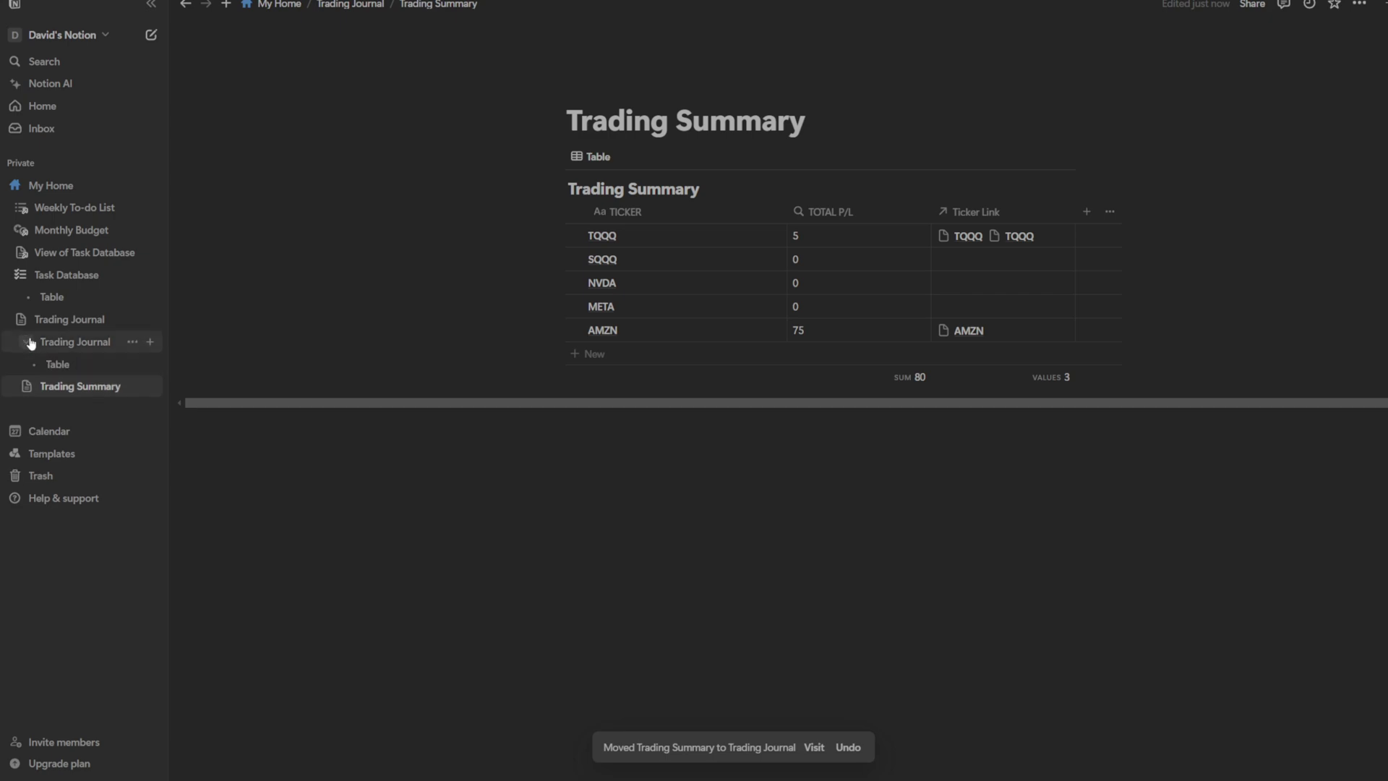
pyautogui.click(31, 341)
pyautogui.click(27, 364)
pyautogui.click(27, 365)
pyautogui.click(19, 323)
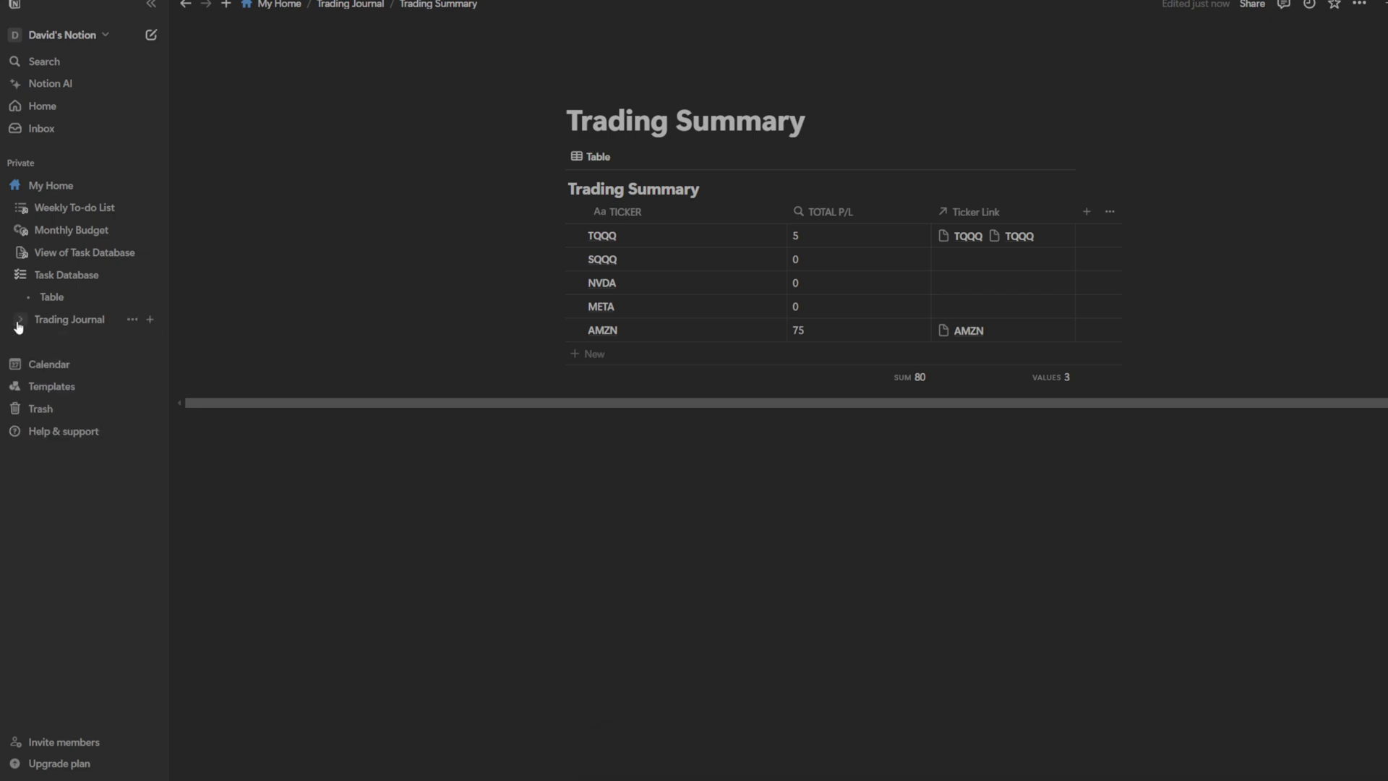
pyautogui.click(21, 325)
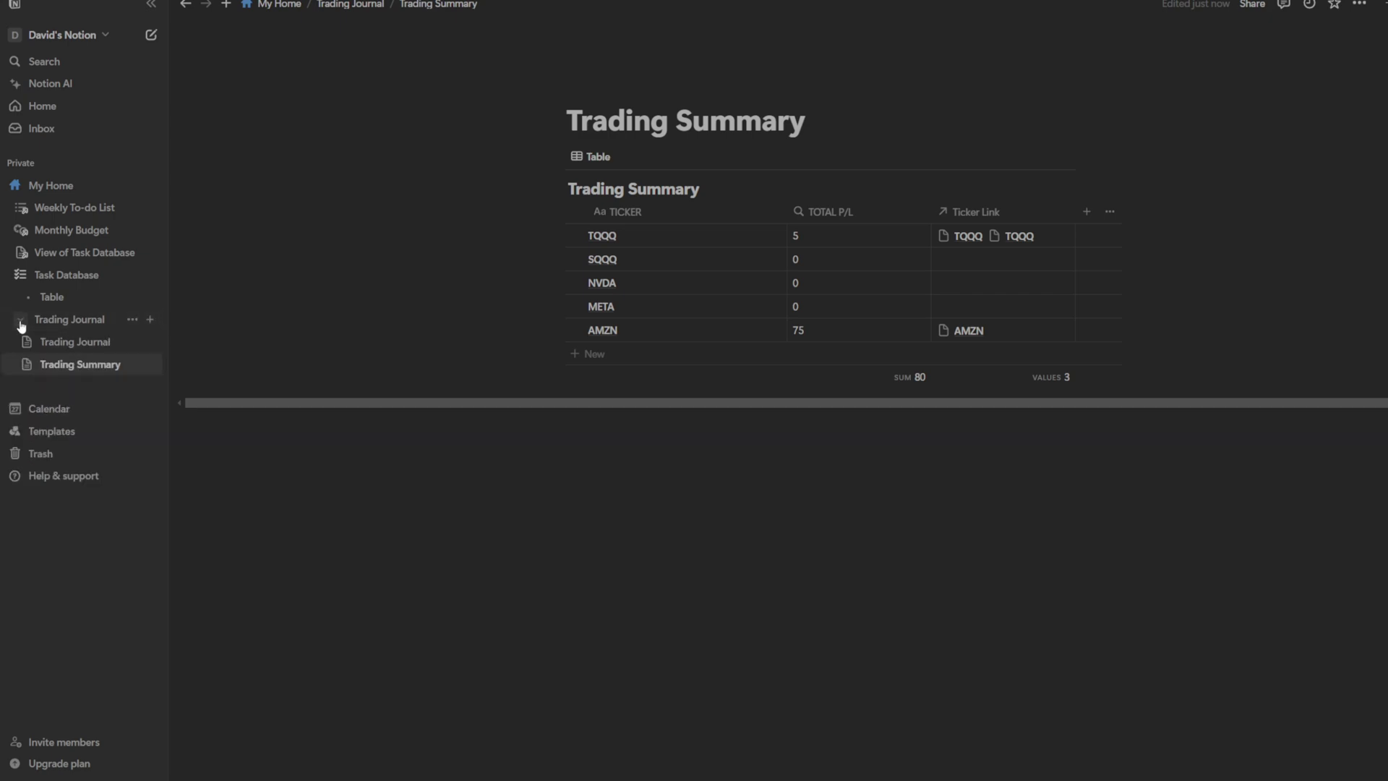
pyautogui.click(21, 324)
pyautogui.click(63, 325)
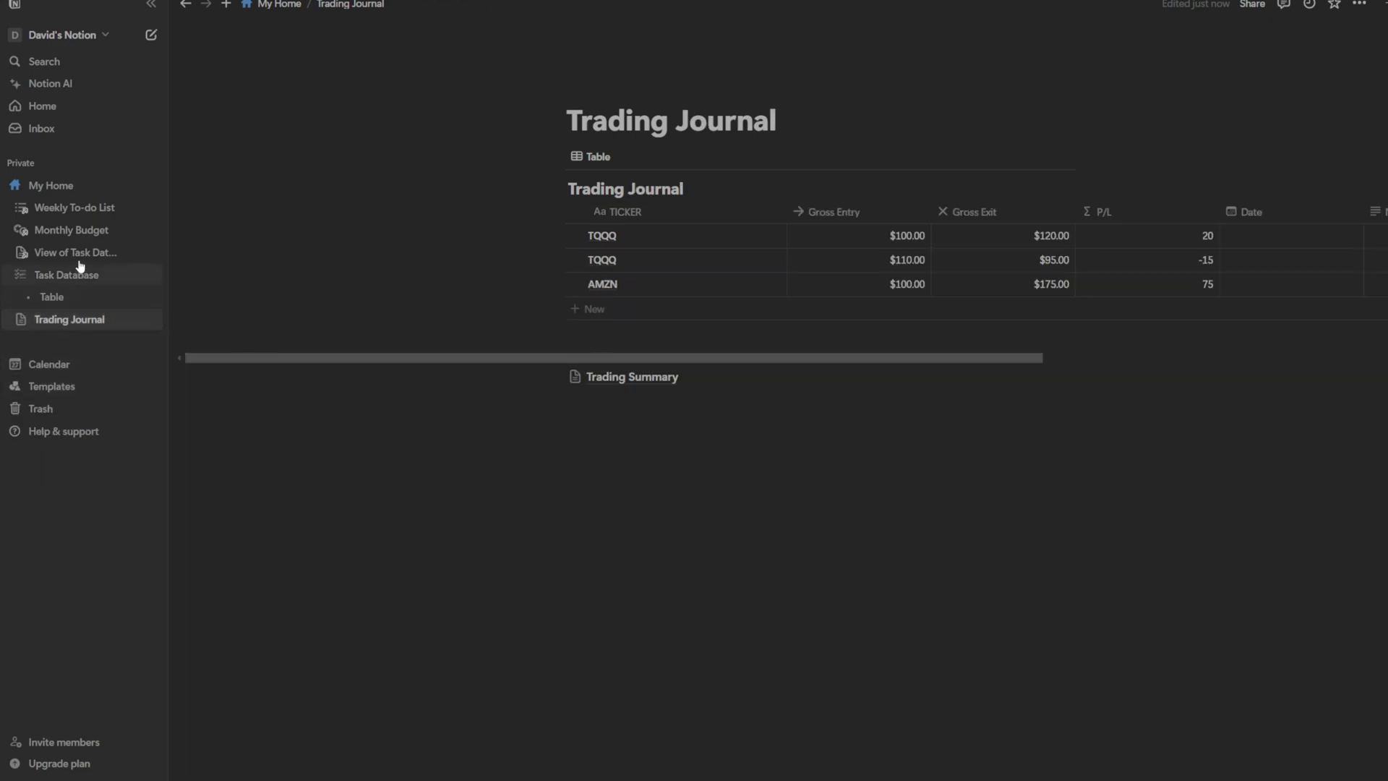
pyautogui.click(21, 322)
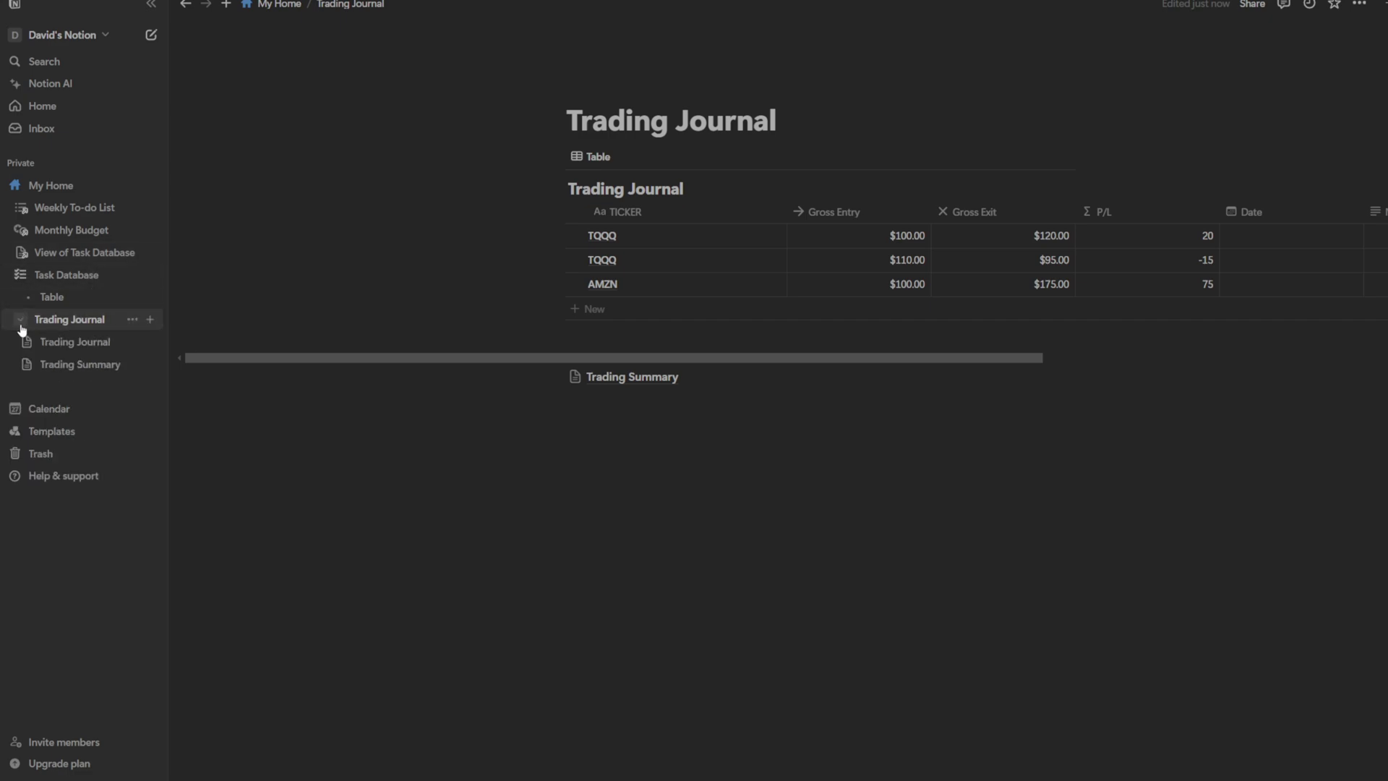
pyautogui.click(78, 341)
pyautogui.click(81, 363)
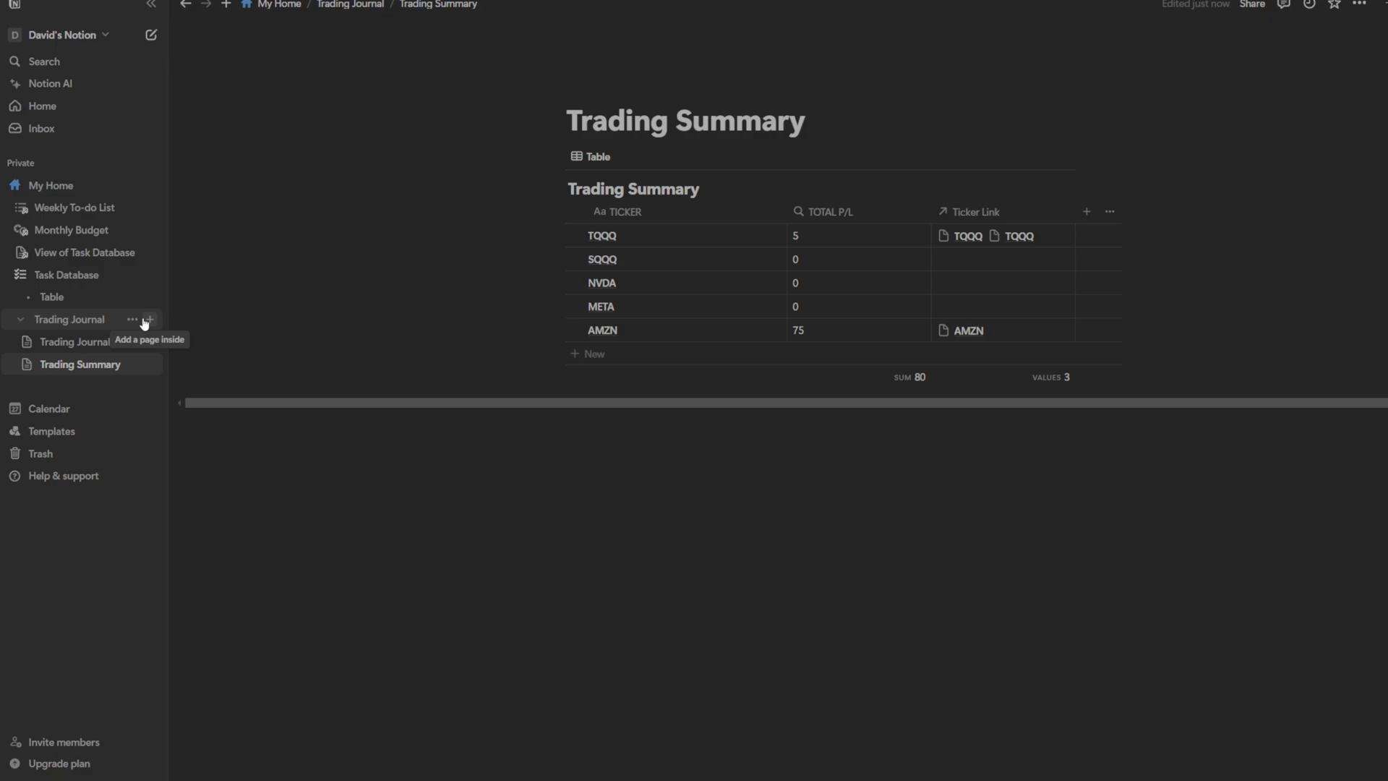
# - Add a new calendar page inside Trading Journal, linked to the existing Trading Journal database
pyautogui.click(148, 319)
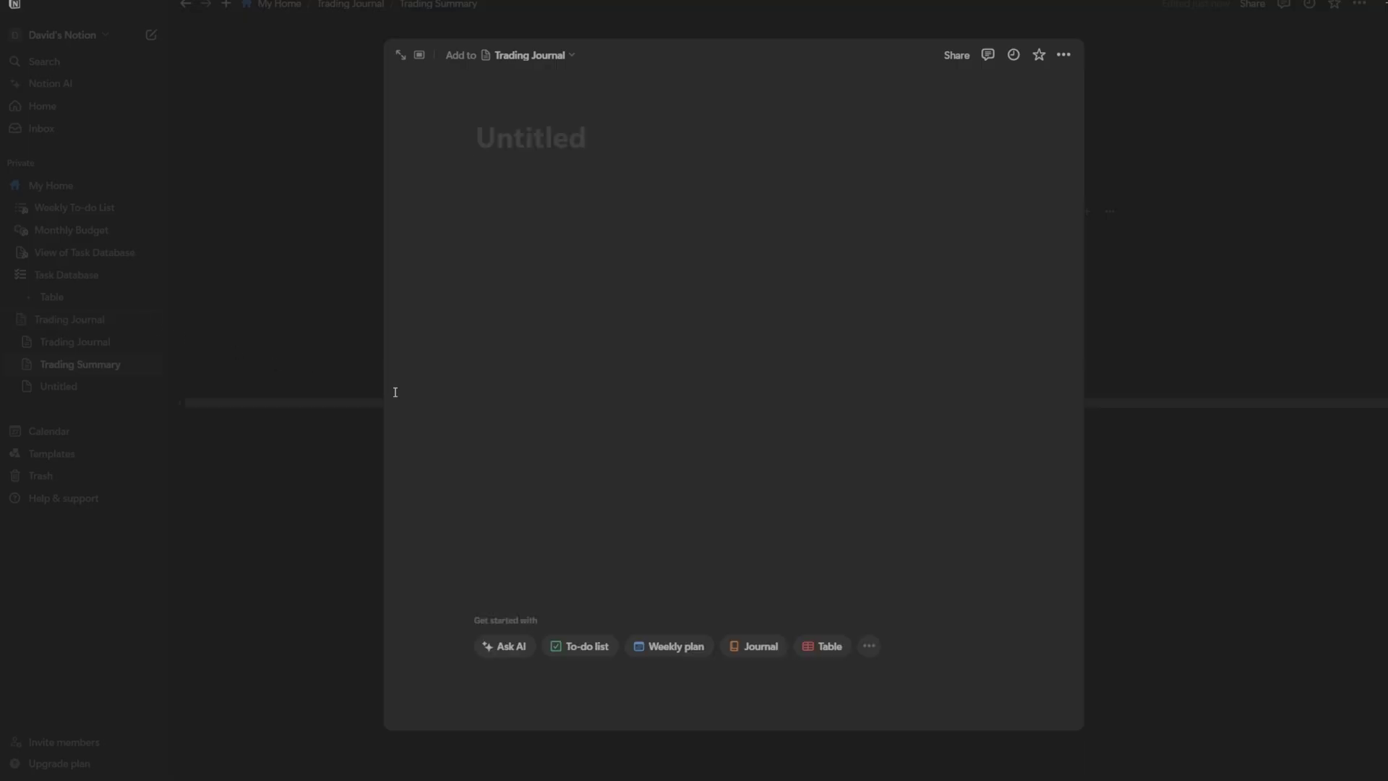
pyautogui.click(868, 648)
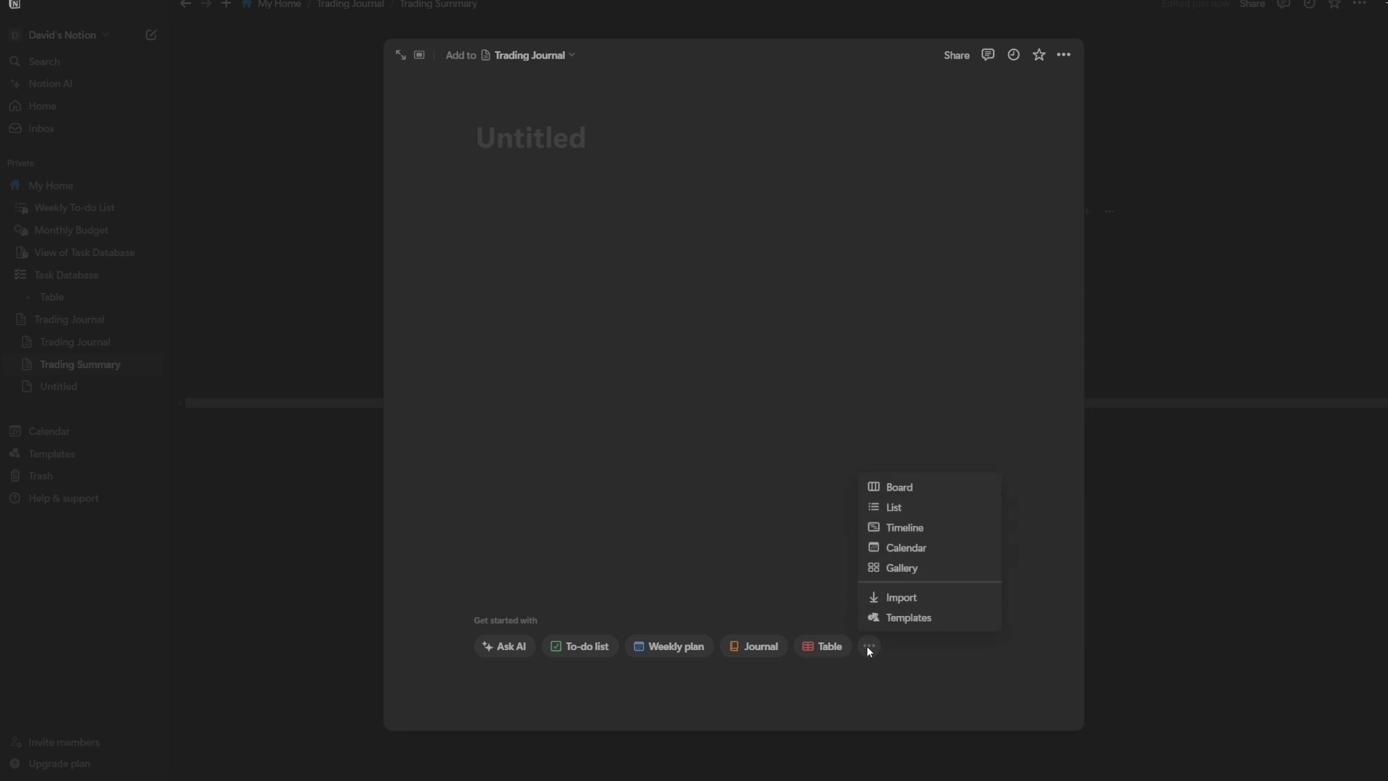
pyautogui.click(905, 548)
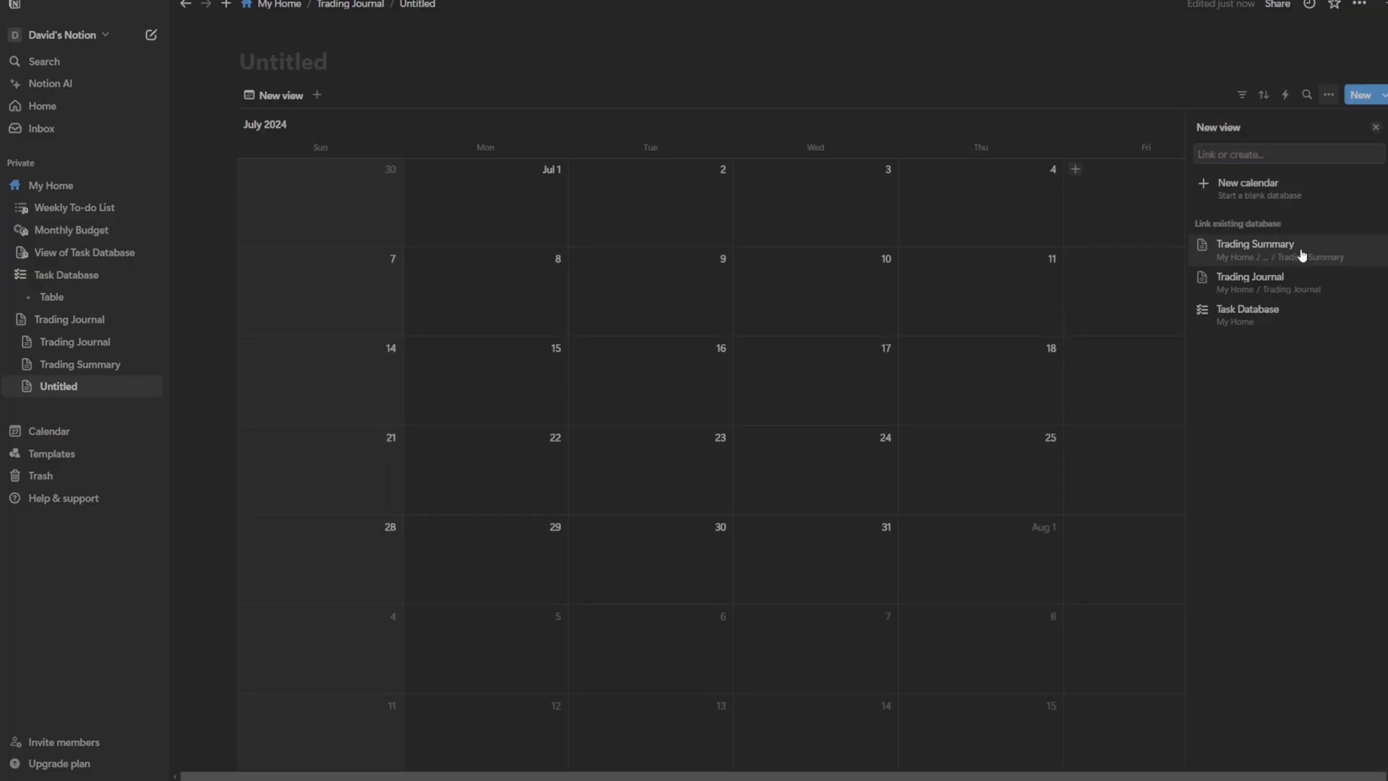
pyautogui.click(1305, 284)
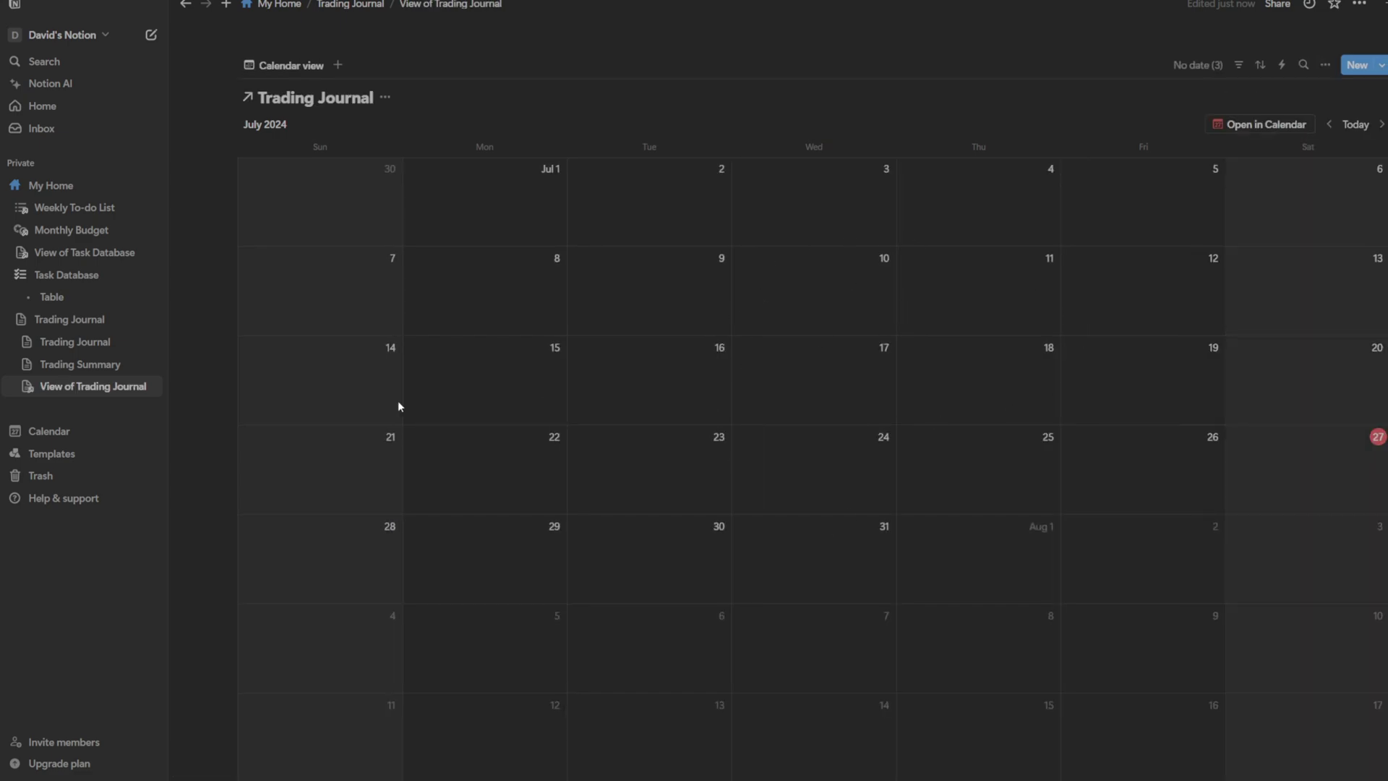
# - Open the Trading Journal table and date the first TQQQ trade July 25, 2024
pyautogui.rightClick(133, 342)
pyautogui.press('Escape')
pyautogui.click(80, 342)
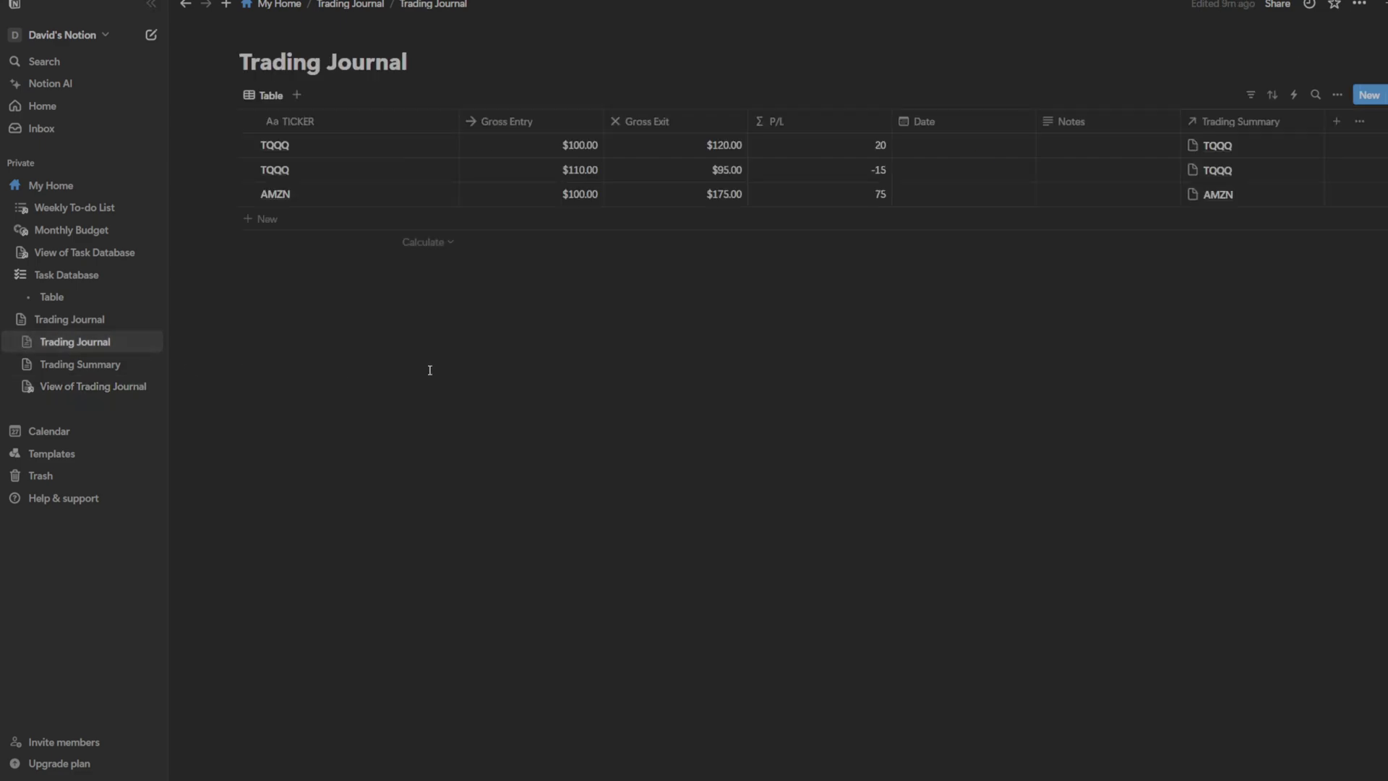
pyautogui.click(949, 143)
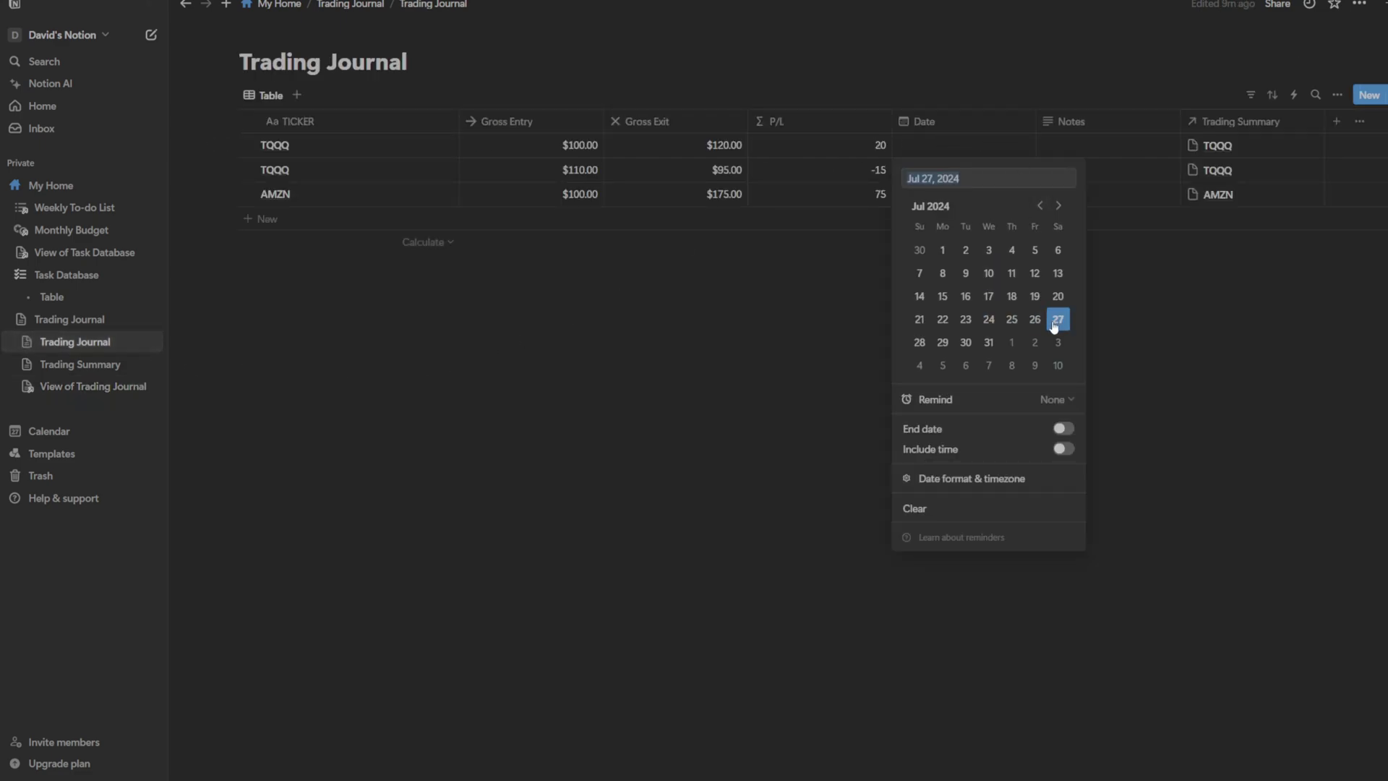
pyautogui.click(1015, 325)
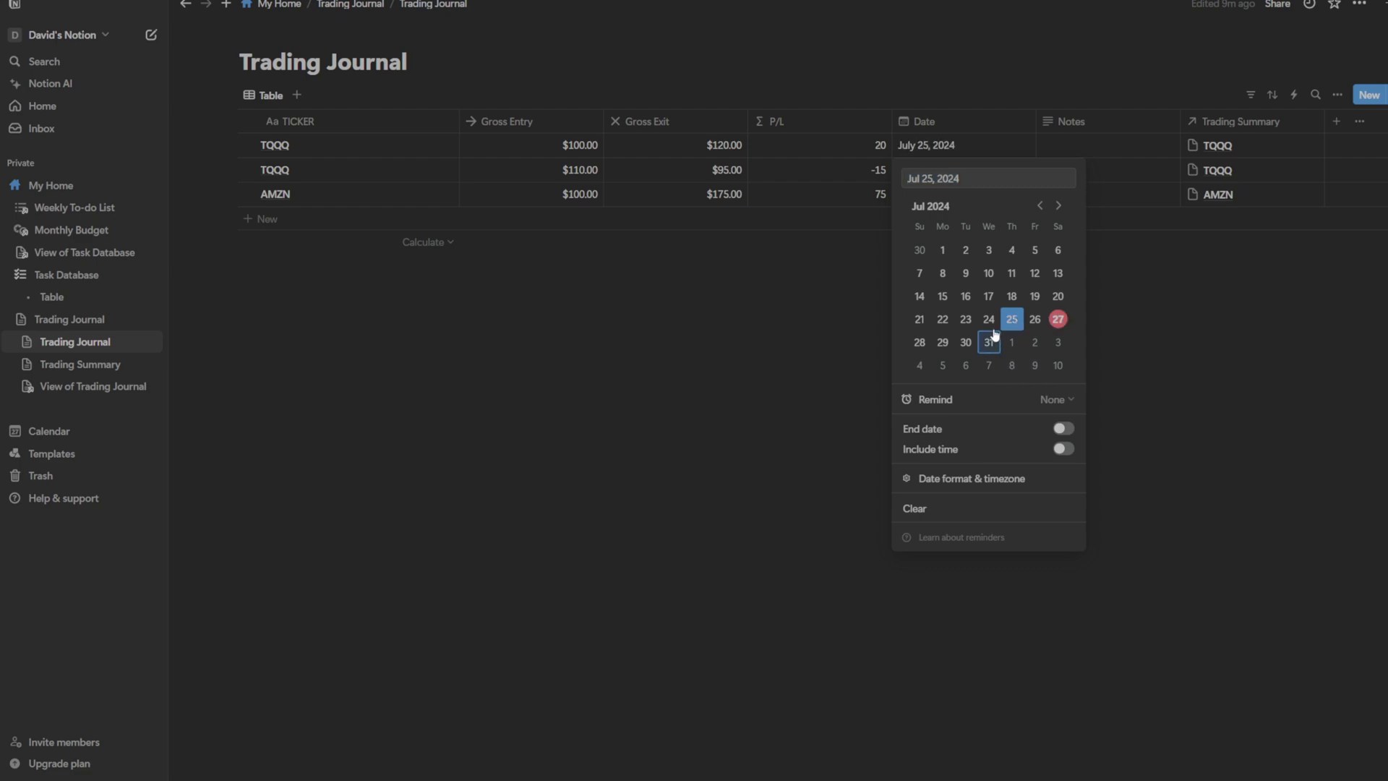
pyautogui.press('Escape')
# - Date the second TQQQ trade and the AMZN trade July 26, 2024
pyautogui.click(940, 170)
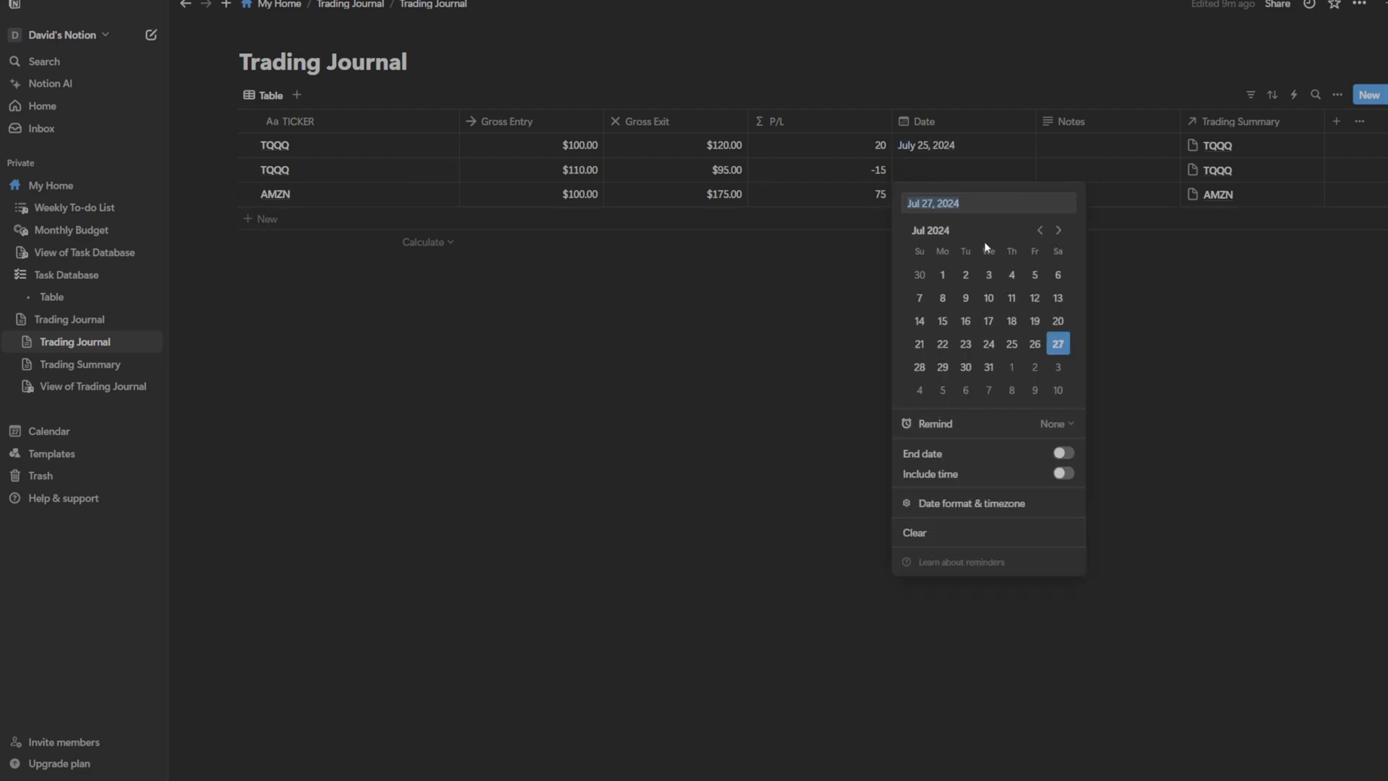
pyautogui.click(1034, 344)
pyautogui.press('Escape')
pyautogui.click(940, 194)
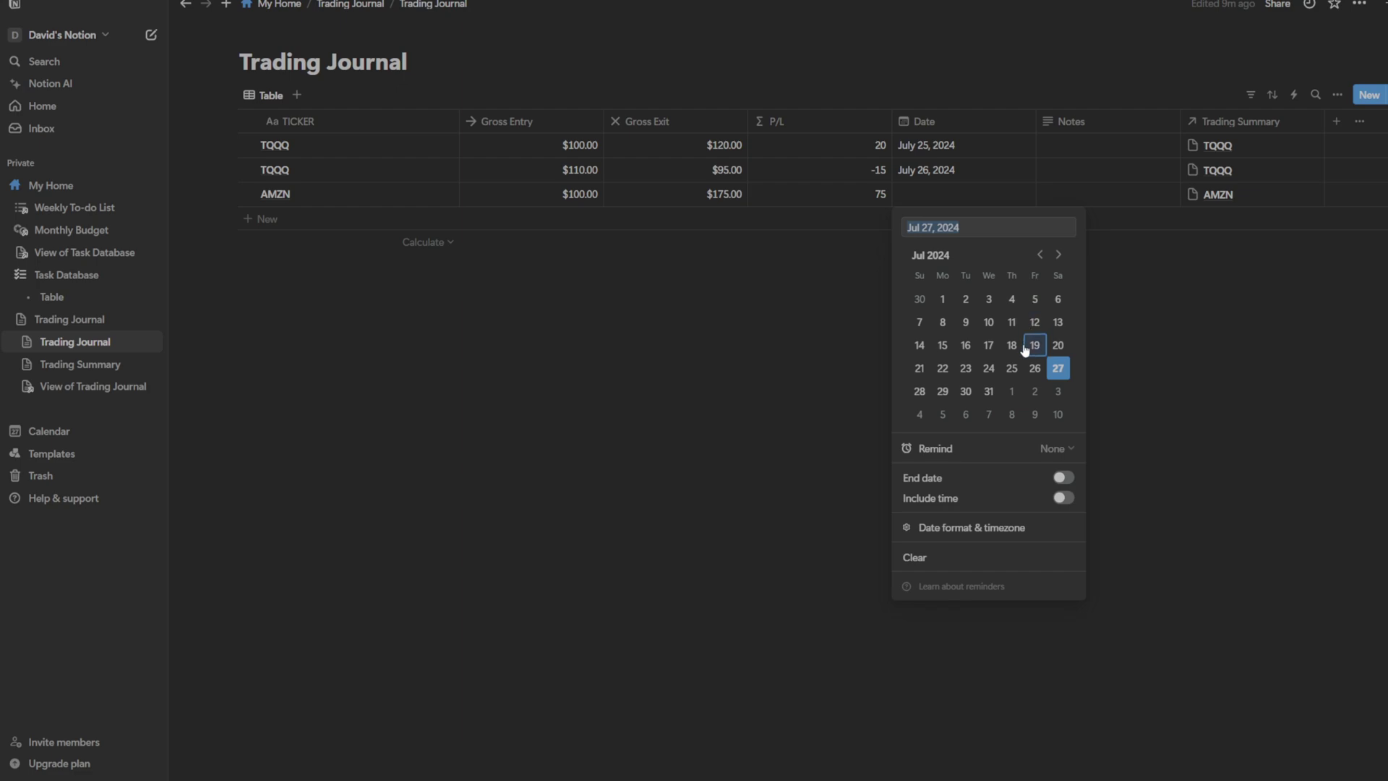
pyautogui.click(1034, 368)
pyautogui.press('Escape')
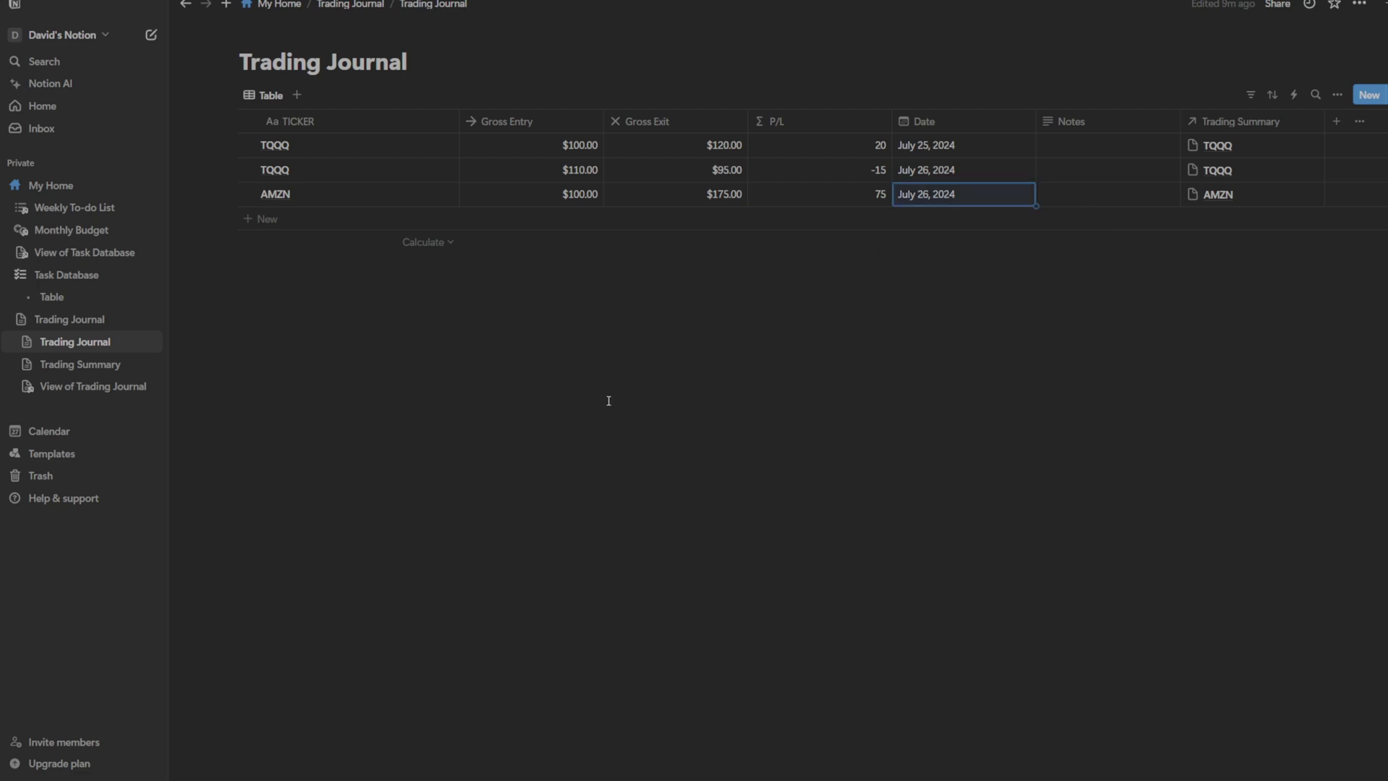
# - On the Trading Journal calendar, show P/L on each trade card and keep Notes hidden
pyautogui.click(74, 387)
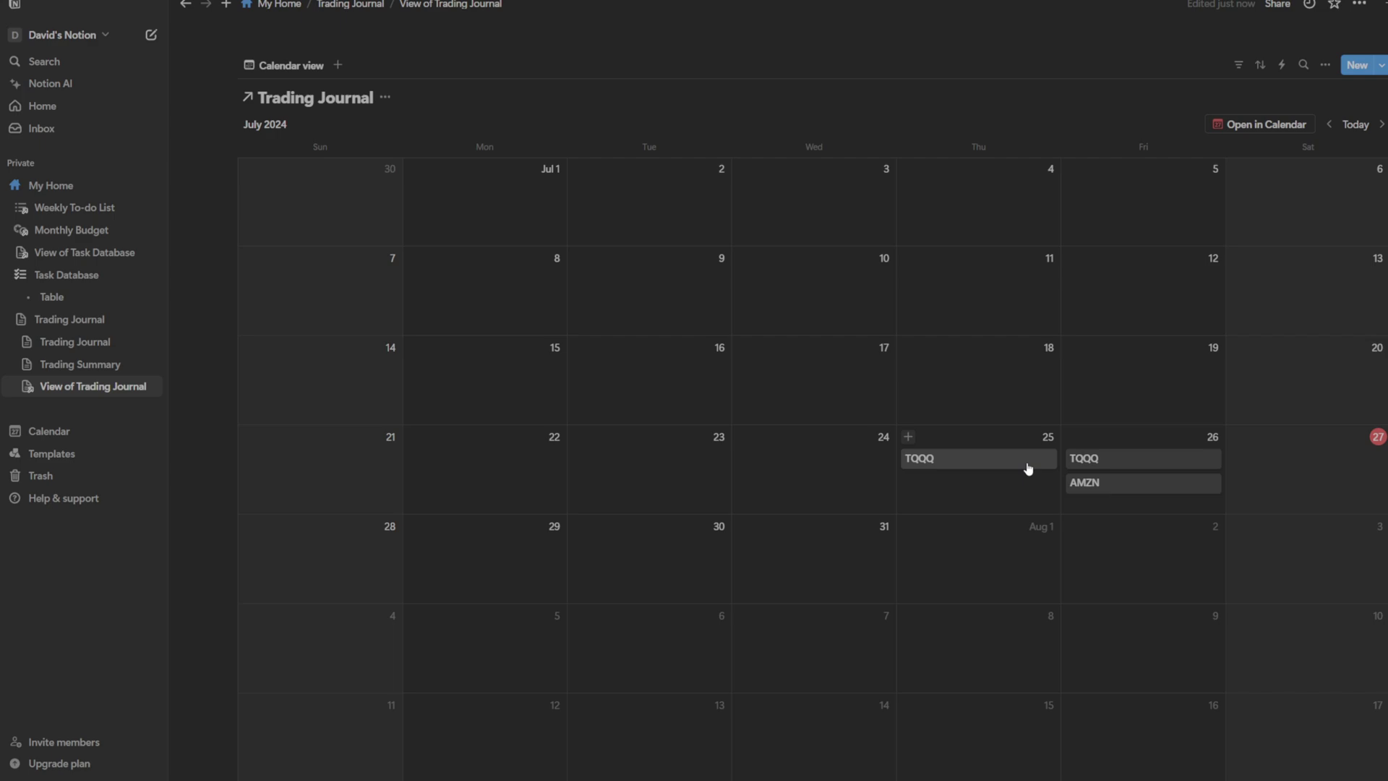
pyautogui.click(1323, 69)
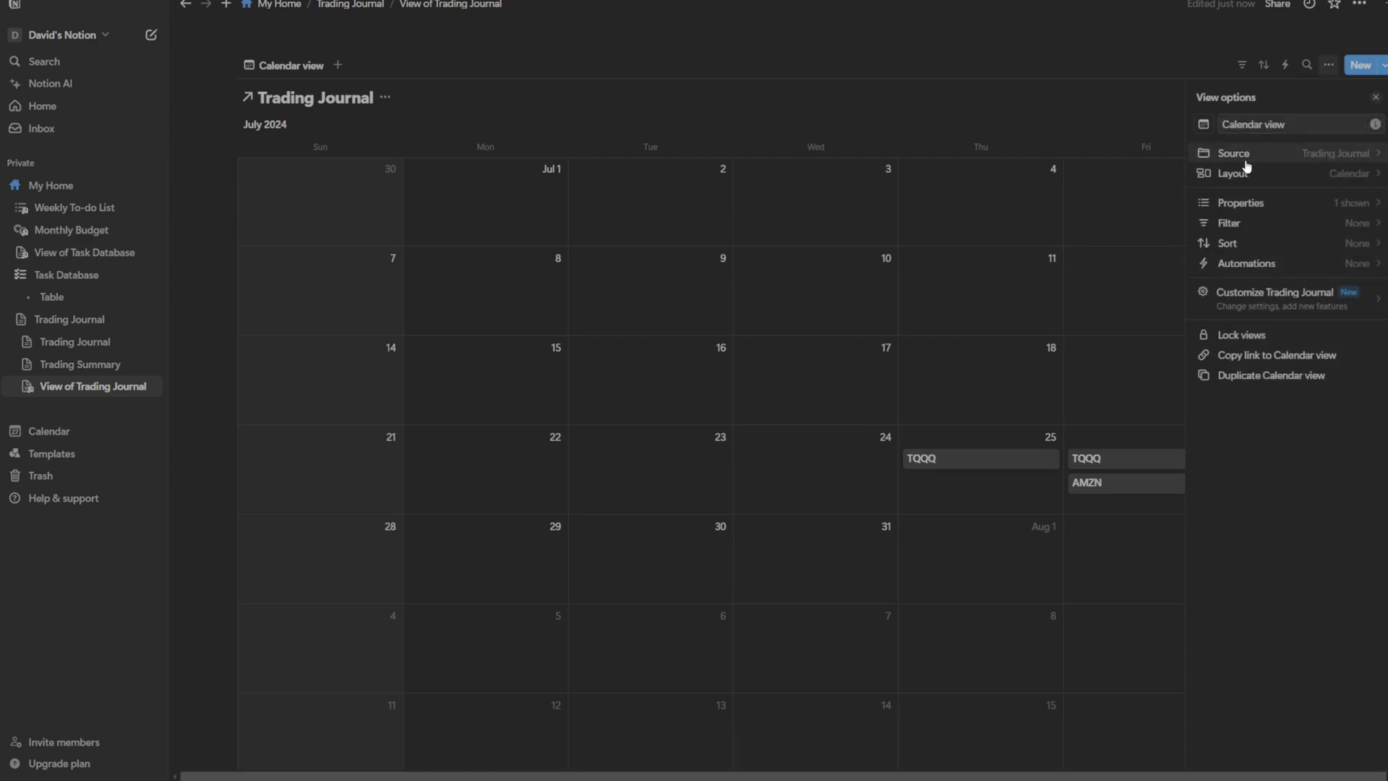
pyautogui.click(1268, 204)
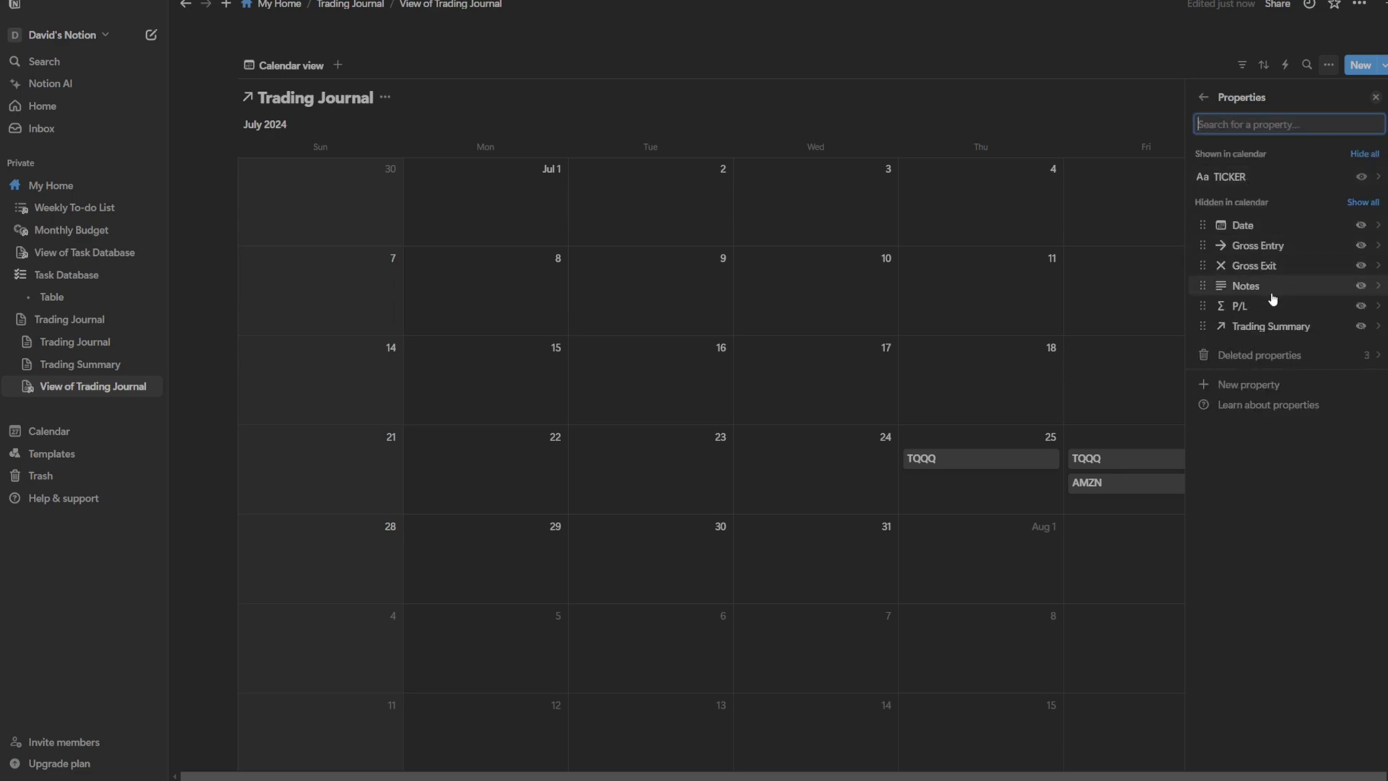
pyautogui.moveTo(1273, 304); pyautogui.dragTo(1261, 197)
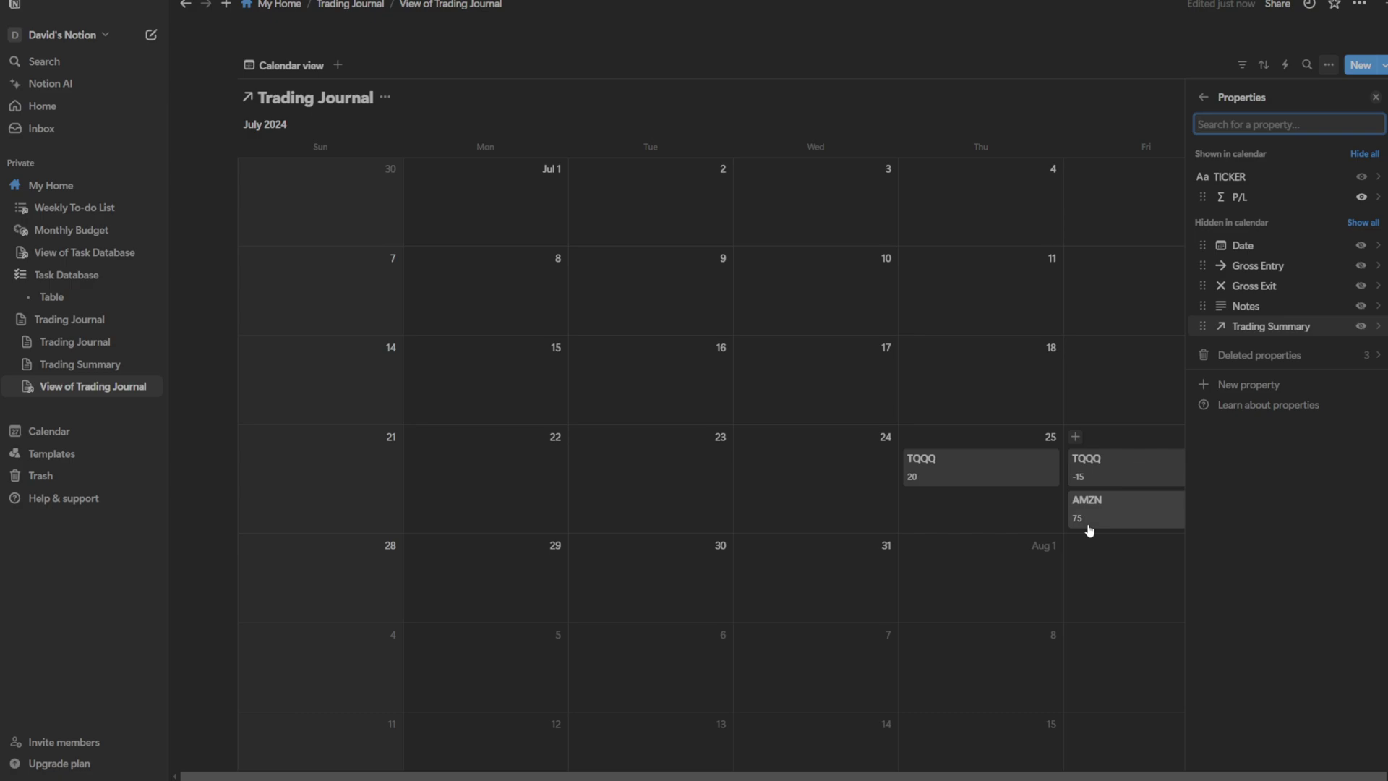
pyautogui.moveTo(1244, 302); pyautogui.dragTo(1269, 221)
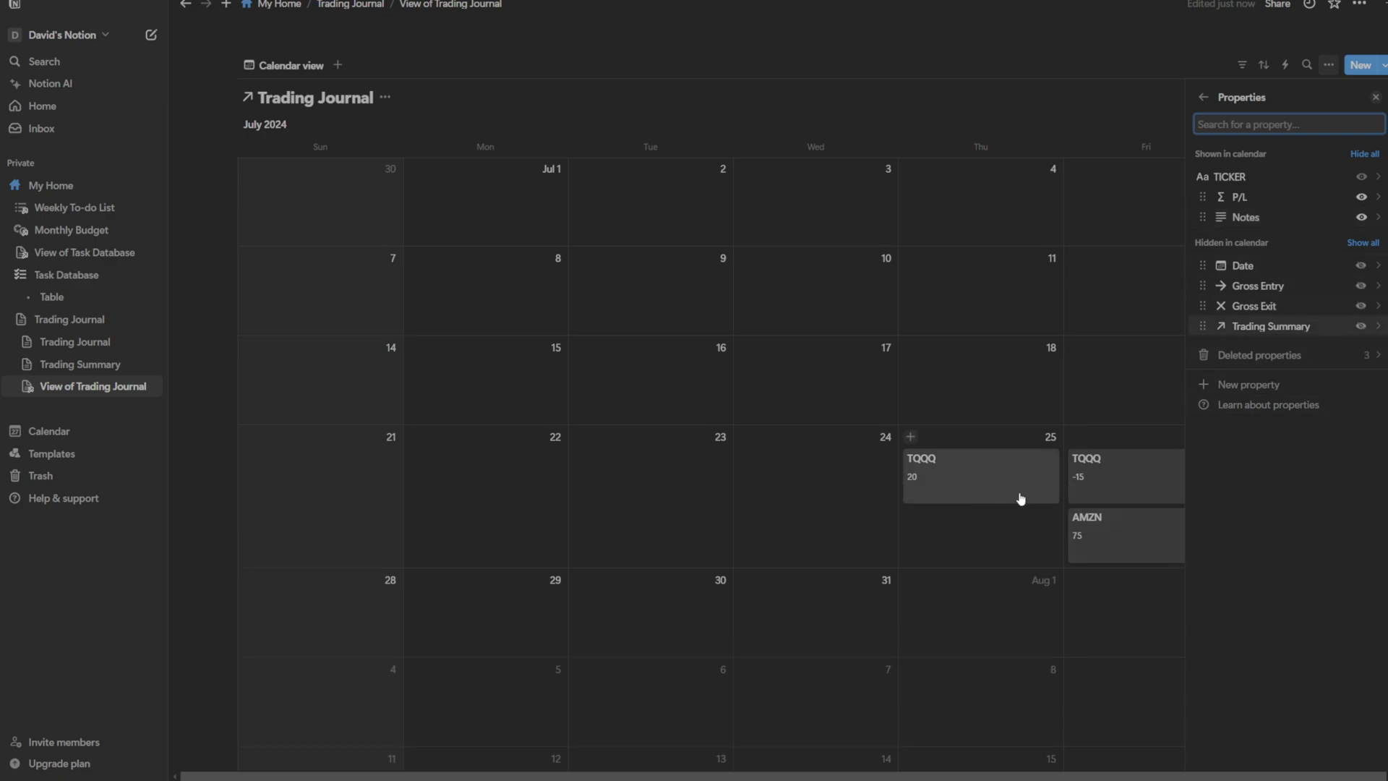
pyautogui.moveTo(1254, 220); pyautogui.dragTo(1241, 336)
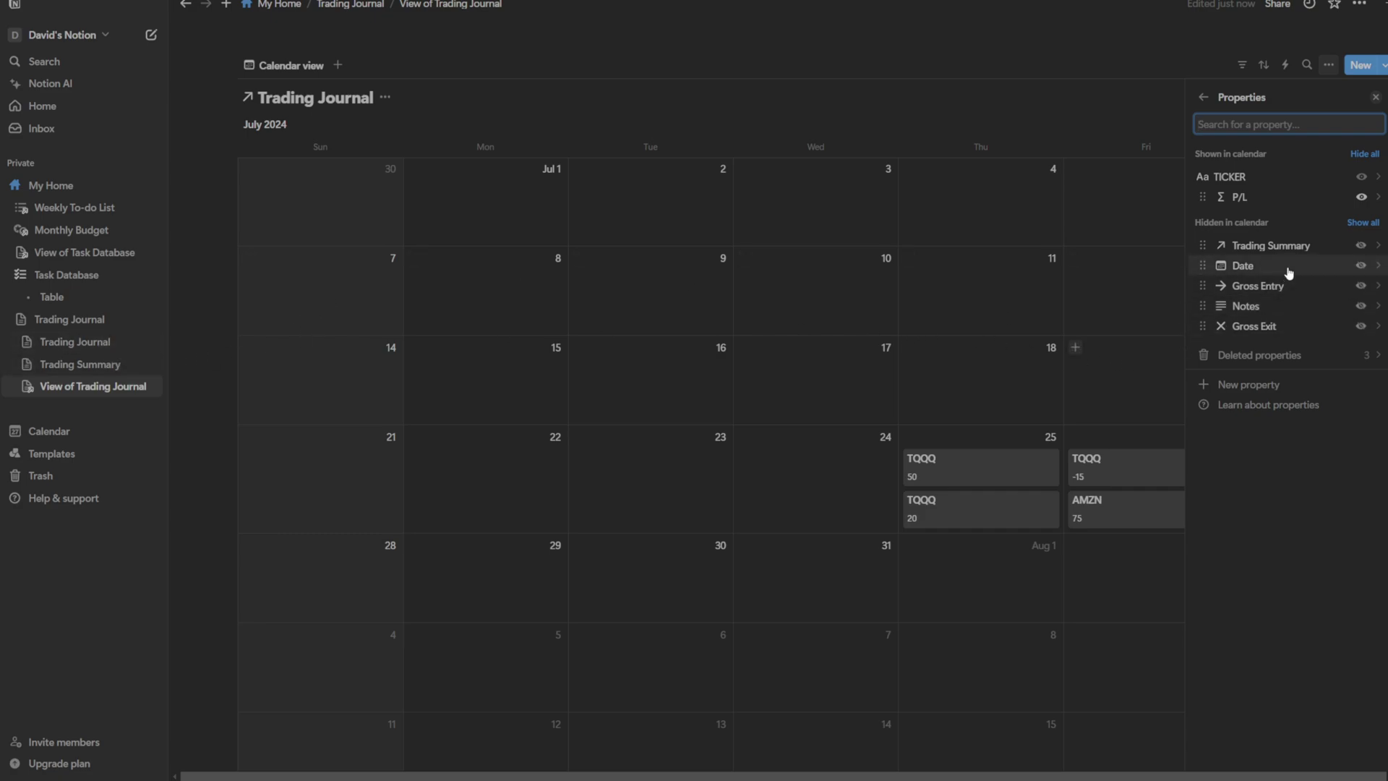
pyautogui.click(1284, 307)
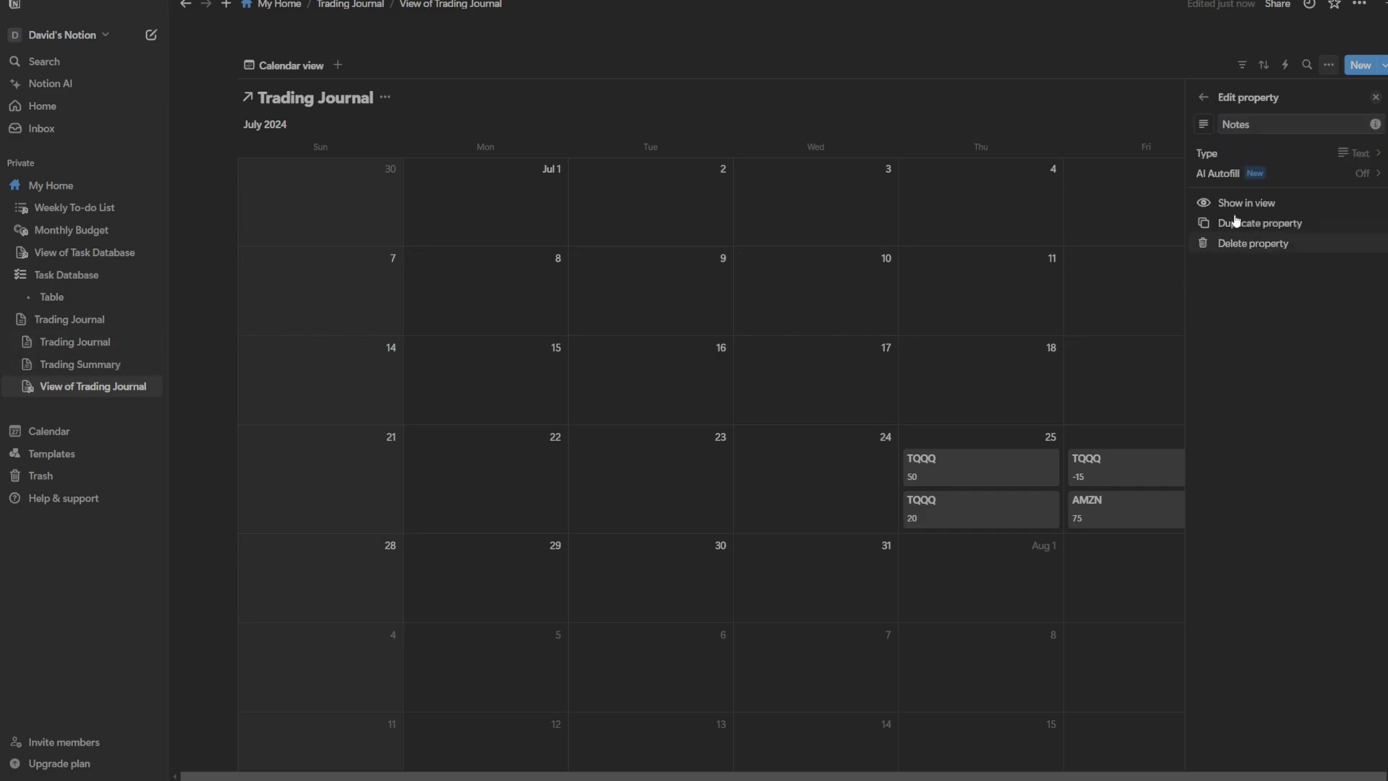
pyautogui.click(1203, 97)
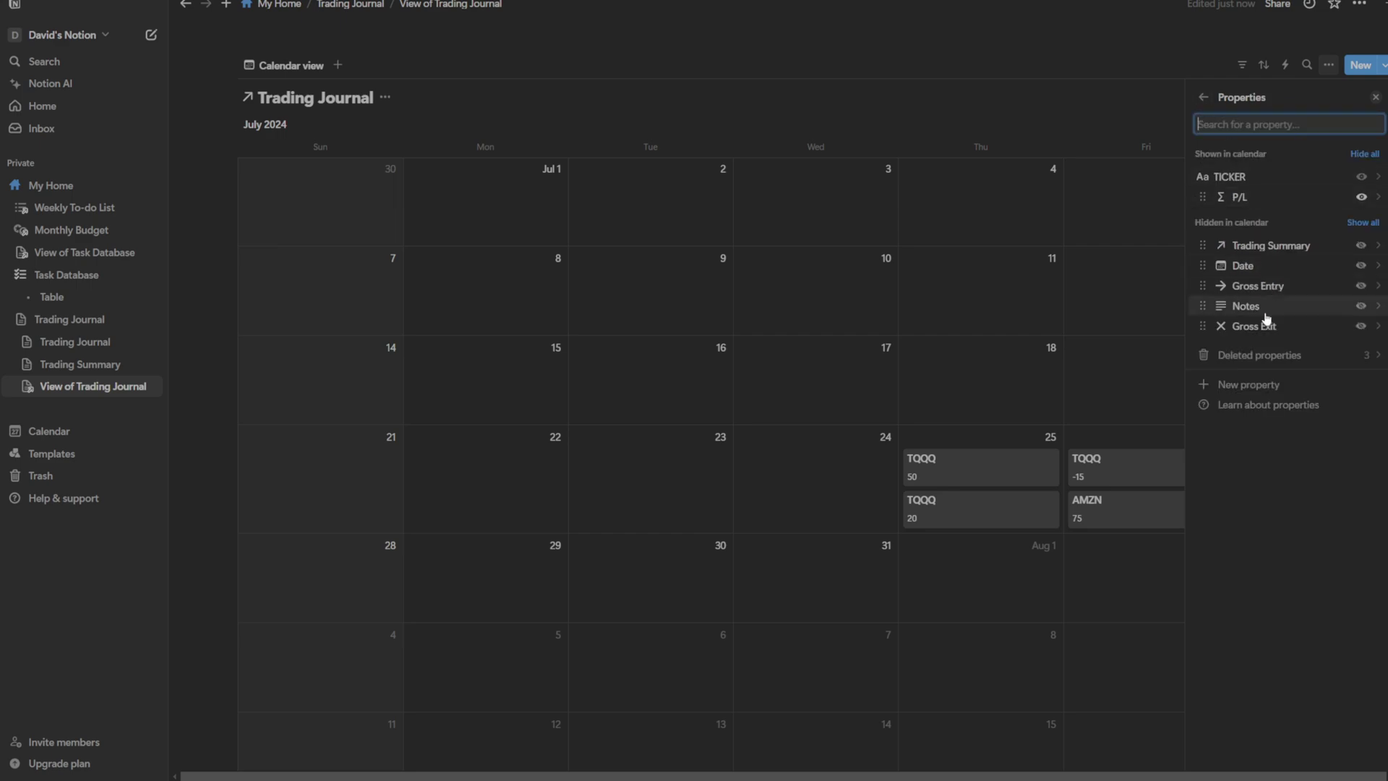